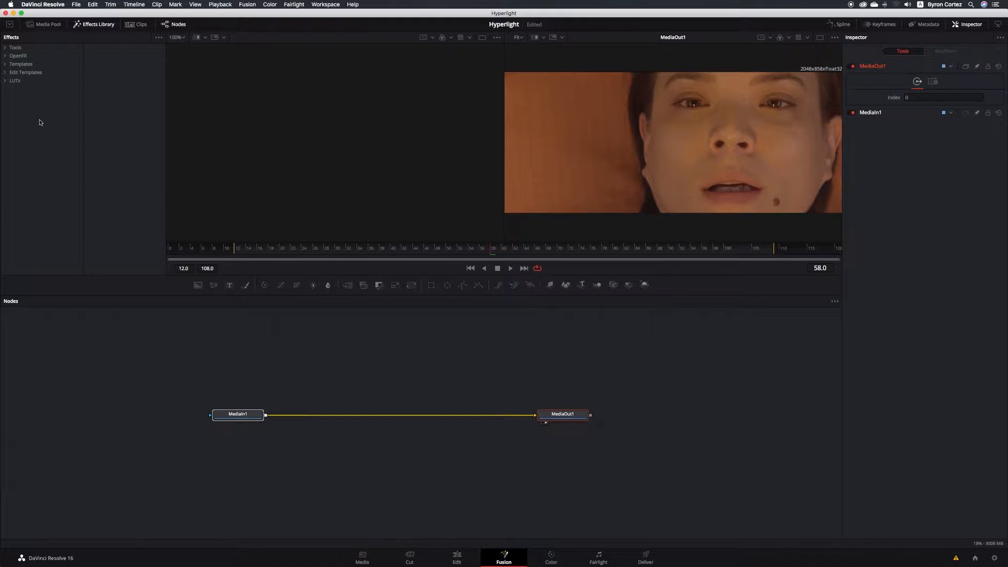
- Hide the Effects Library, and compare the Fusion clip thumbnails with the timeline on the Edit page
left_click(90, 26)
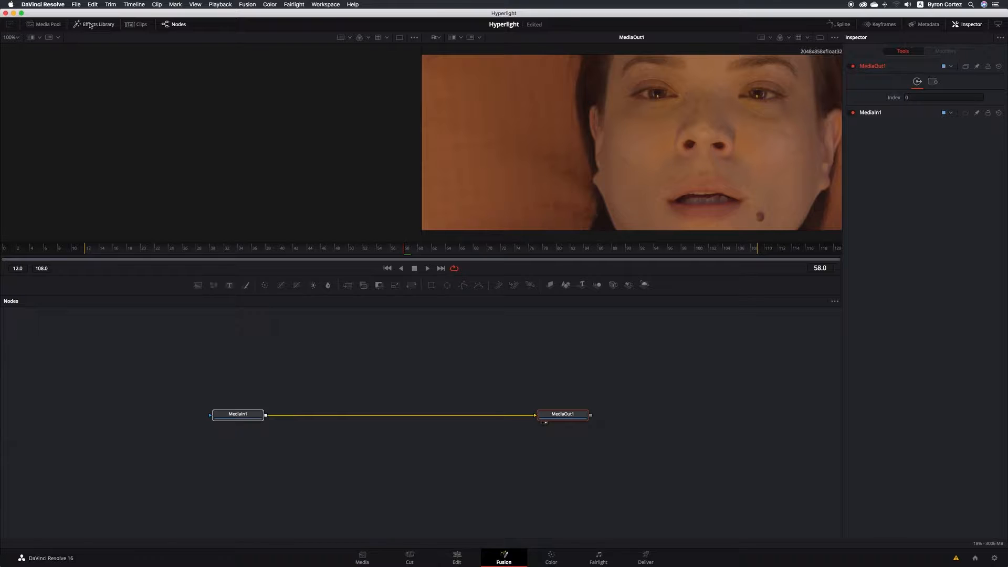
left_click(136, 24)
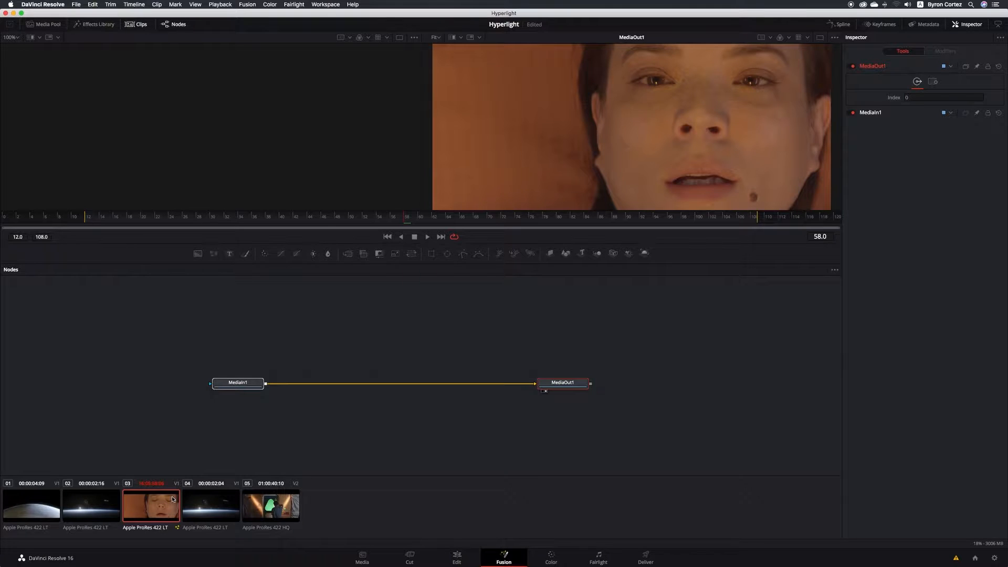
left_click(456, 557)
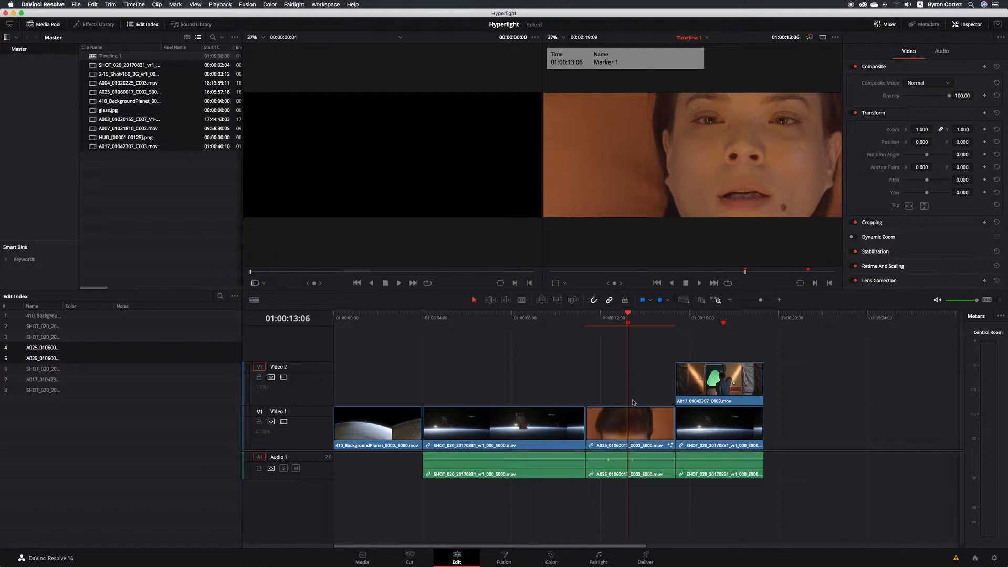
left_click(505, 557)
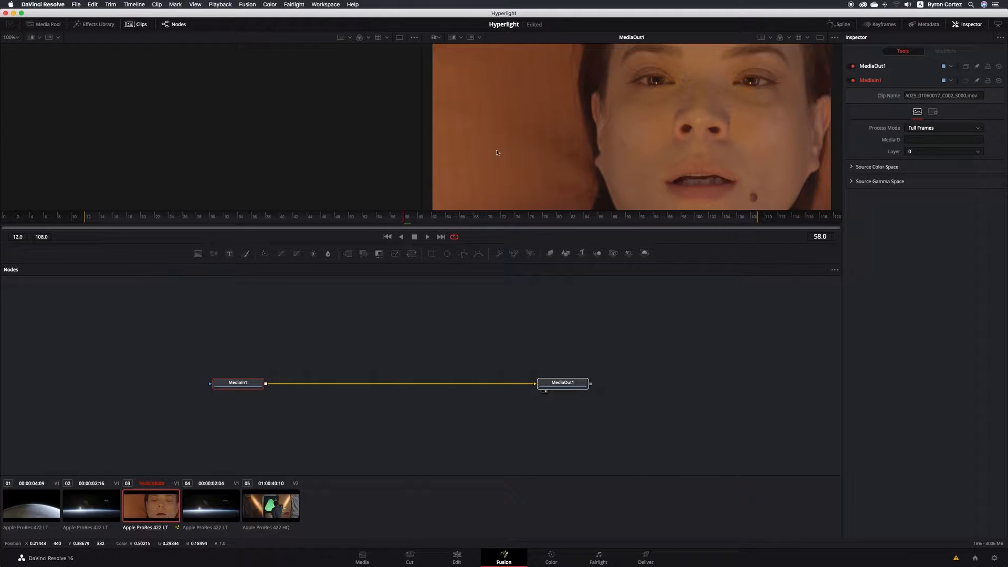
left_click(136, 25)
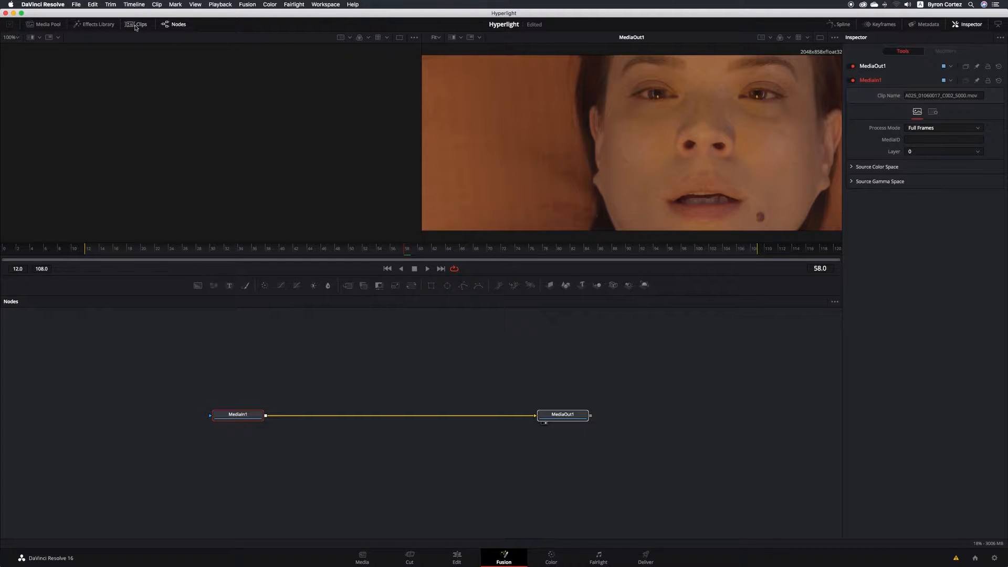
- Examine the Nodes, Spline, Keyframes and Metadata areas one at a time, leaving only the node graph displayed below the viewers
left_click(178, 25)
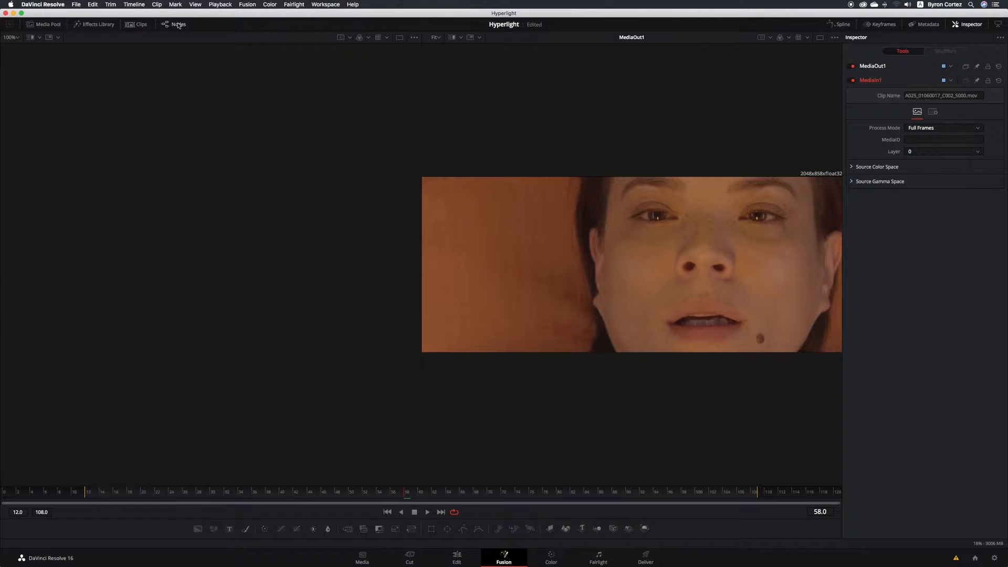
left_click(179, 25)
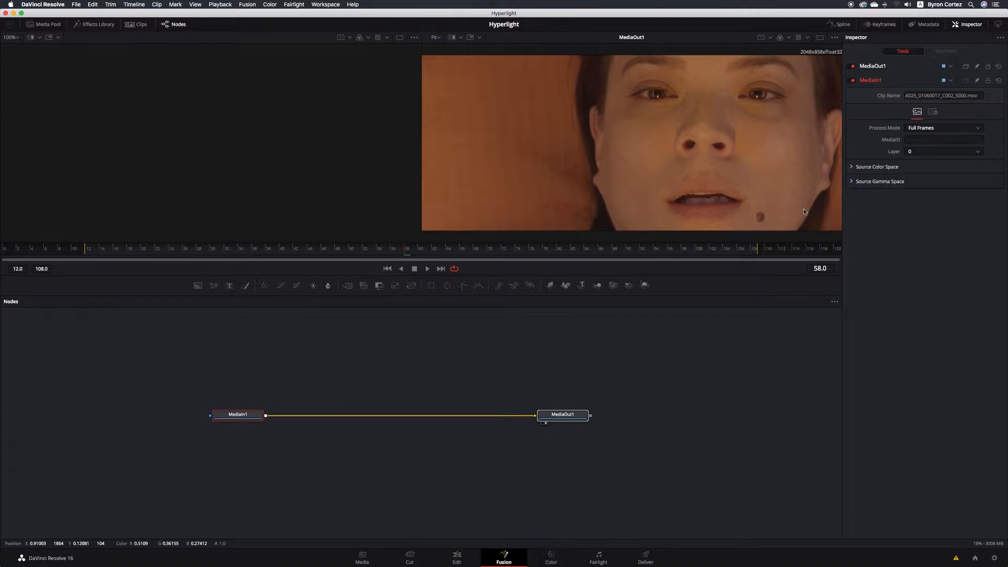
left_click(842, 24)
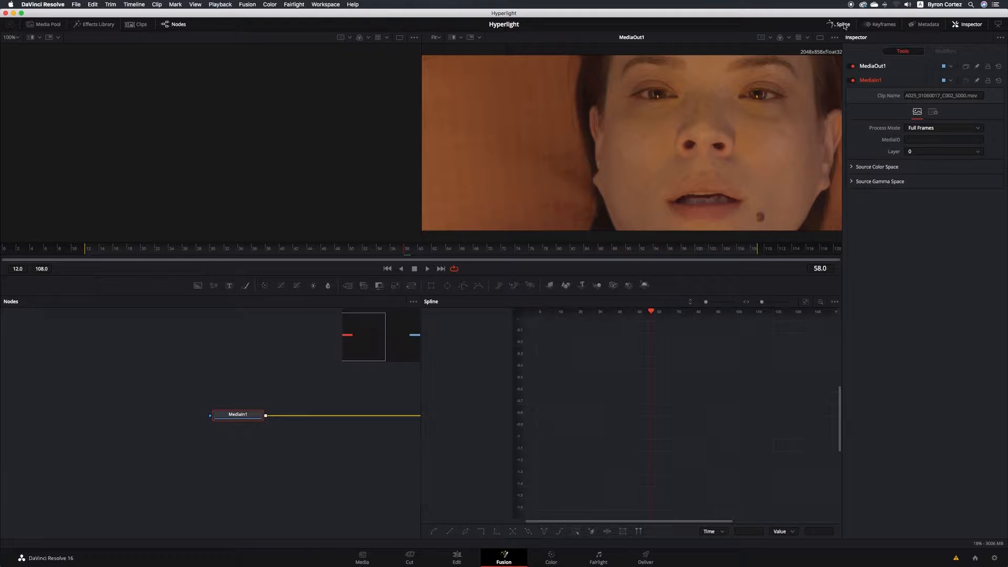
left_click(843, 24)
left_click(881, 24)
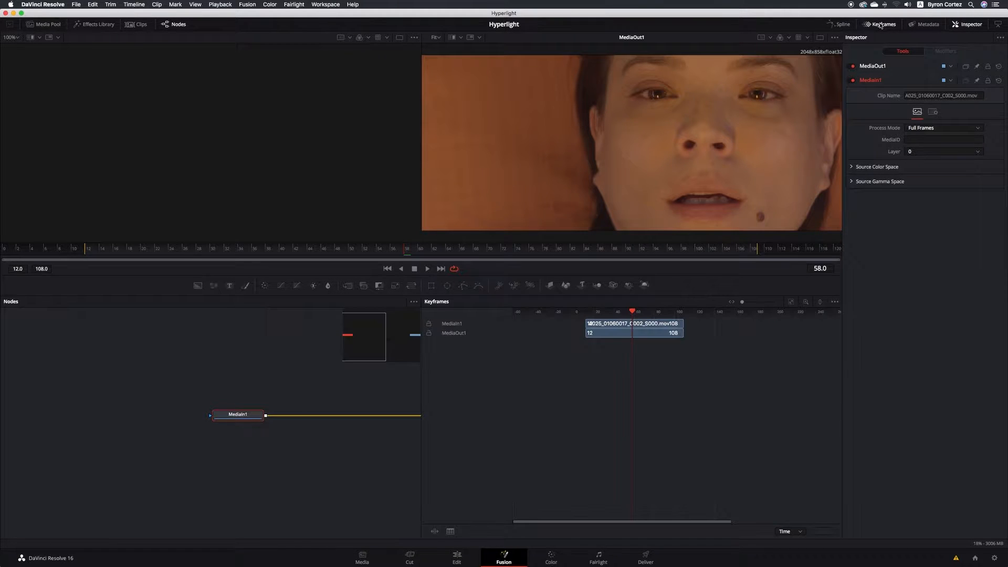
left_click(881, 24)
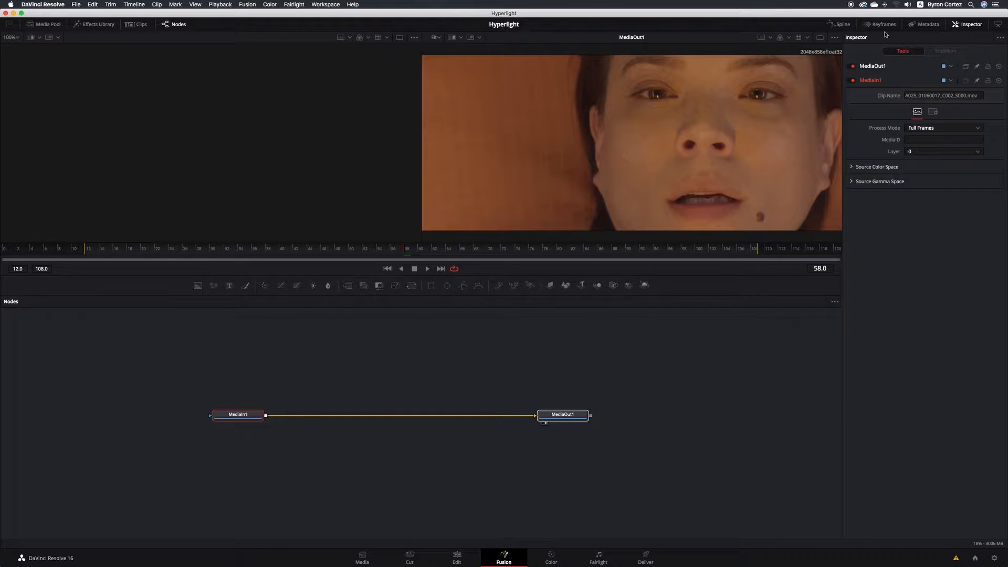
left_click(929, 25)
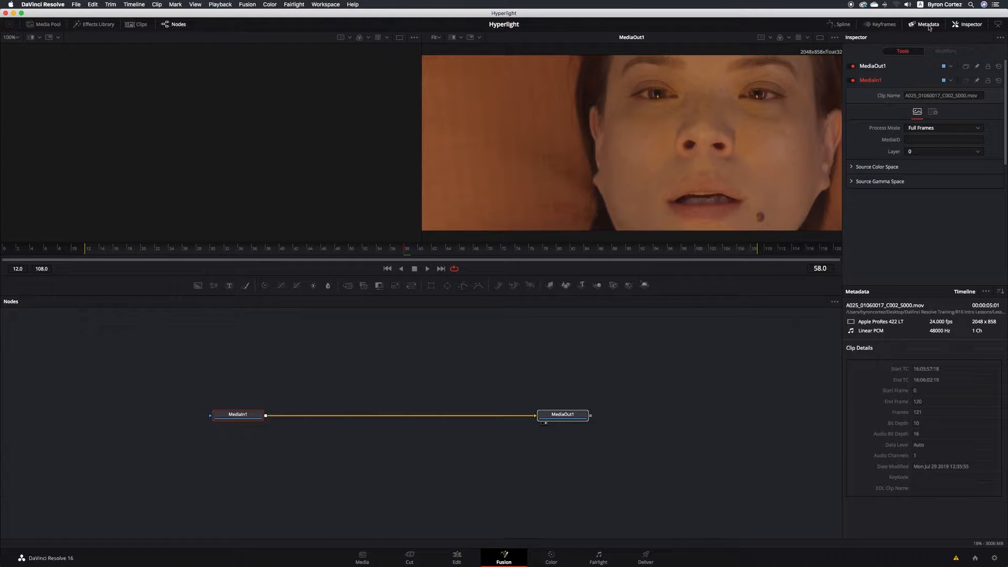
left_click(929, 25)
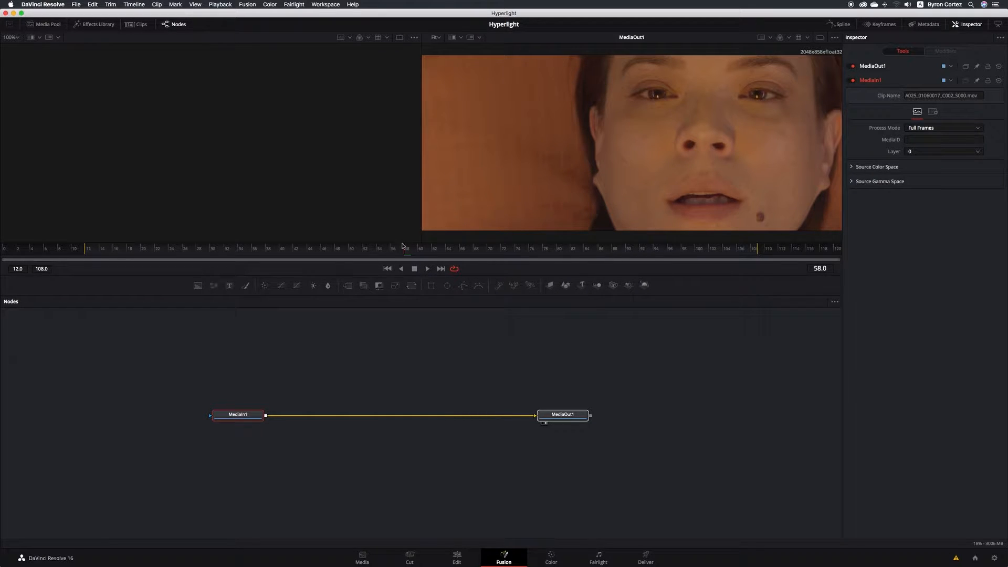
- Scrub through the clip and set the current time to frame 70
mouse_move(394, 247)
left_mouse_down()
mouse_move(187, 252)
mouse_move(654, 253)
mouse_move(153, 254)
mouse_move(652, 256)
mouse_move(261, 246)
mouse_move(411, 252)
left_mouse_up()
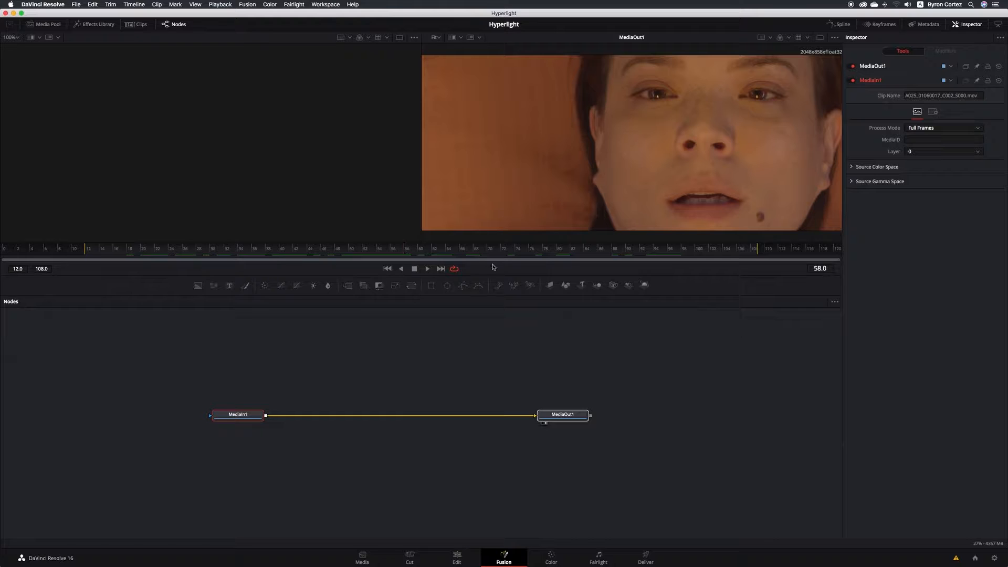
left_click_drag(428, 247, 663, 249)
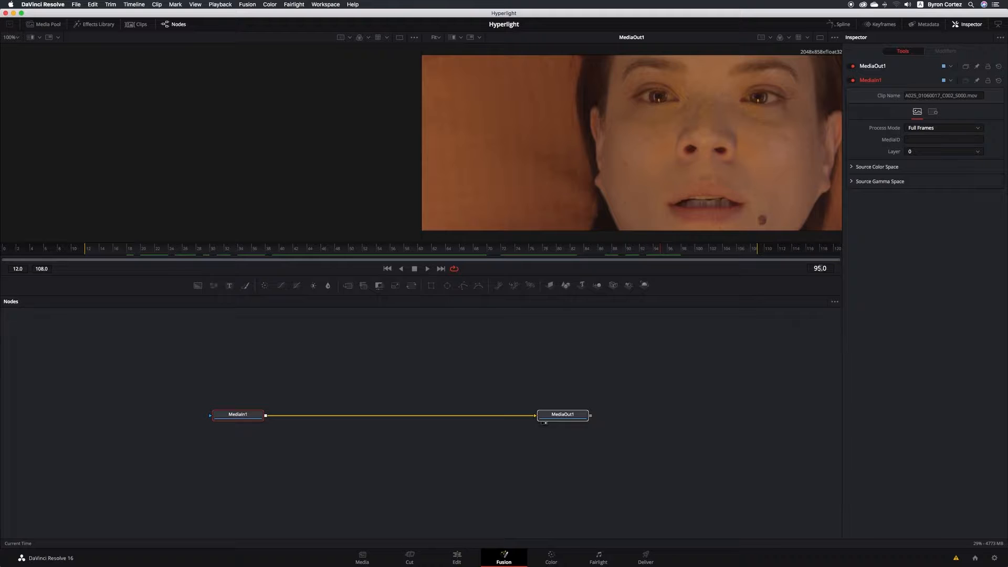
left_click(819, 268)
key("BackSpace")
key("BackSpace")
type("70")
key("Return")
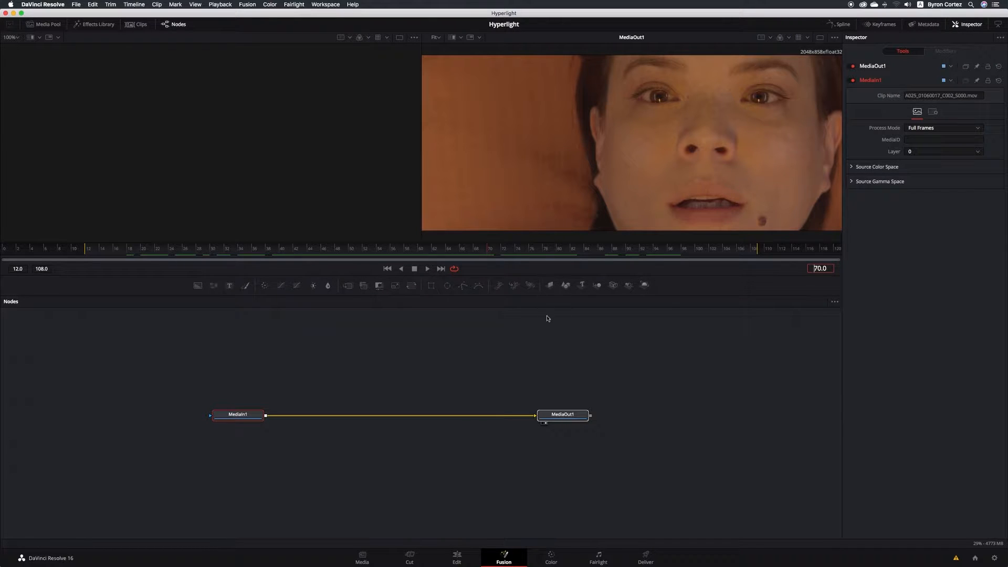
key("Return")
- Hide the Inspector and shift the MediaIn1 and MediaOut1 nodes together slightly to the right in the node graph
left_click(965, 24)
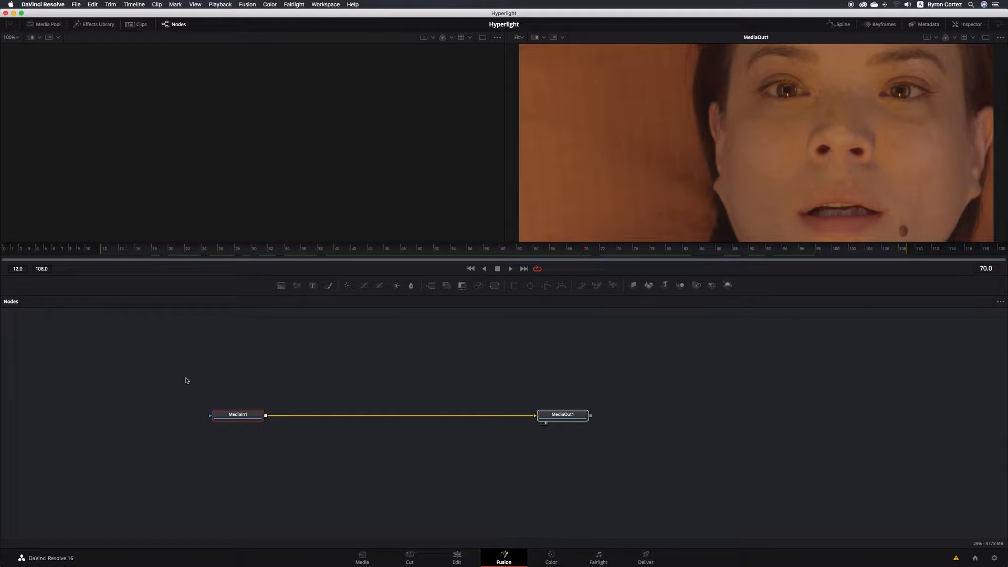
left_click_drag(186, 378, 674, 461)
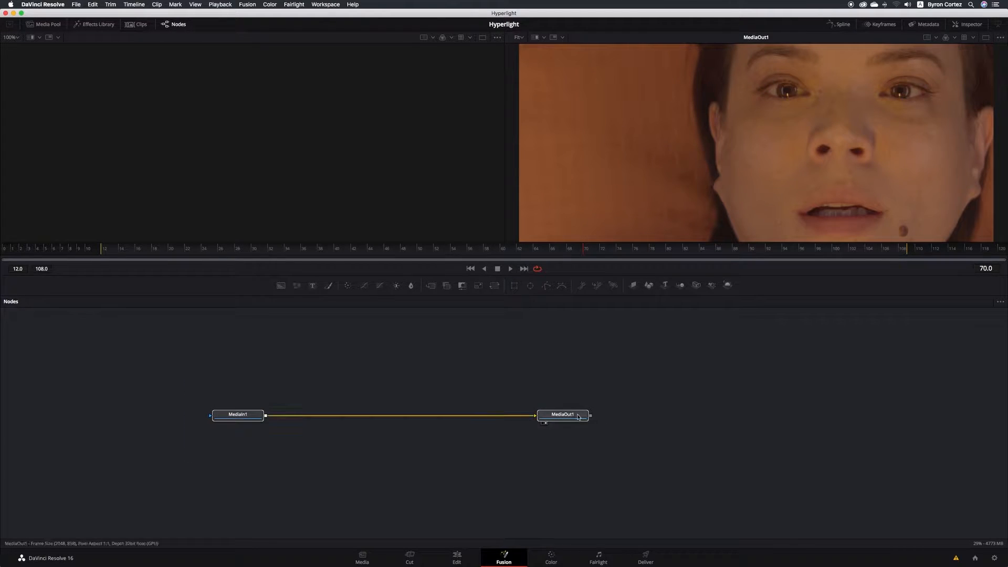
left_click_drag(578, 418, 632, 413)
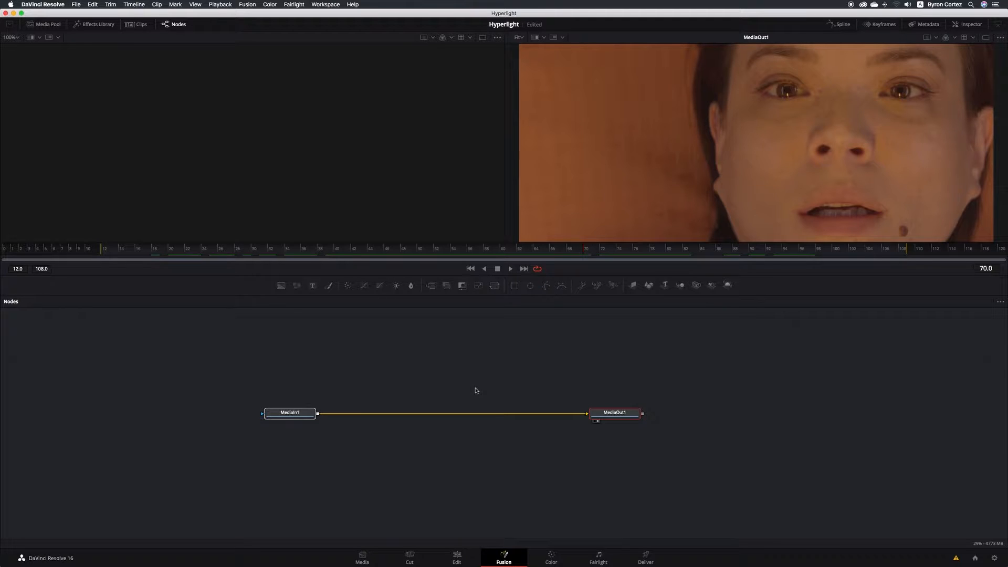
- Examine the node graph at several zoom levels, ending with both node names readable
scroll(476, 391, "down", 6)
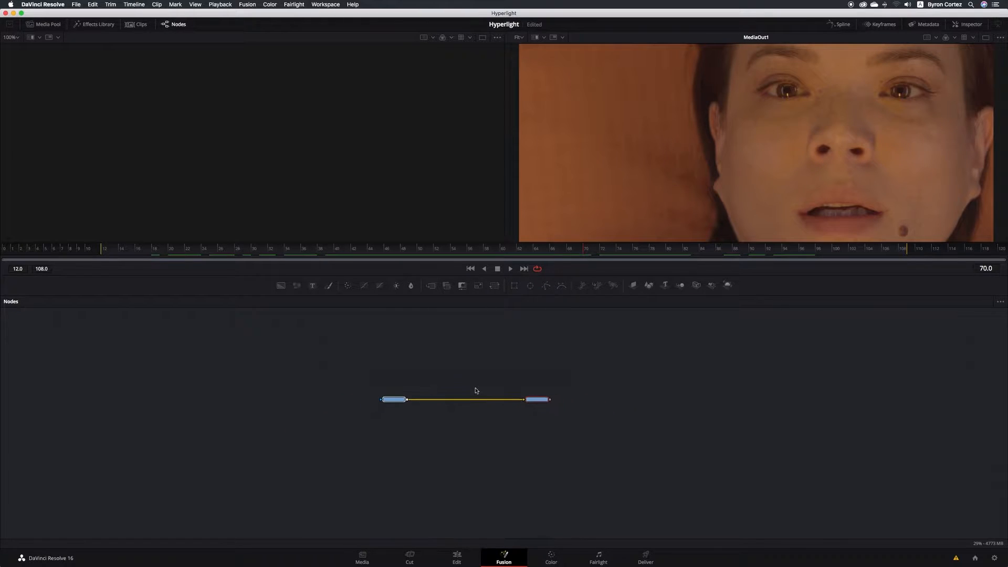
scroll(476, 391, "up", 6)
scroll(477, 390, "down", 8)
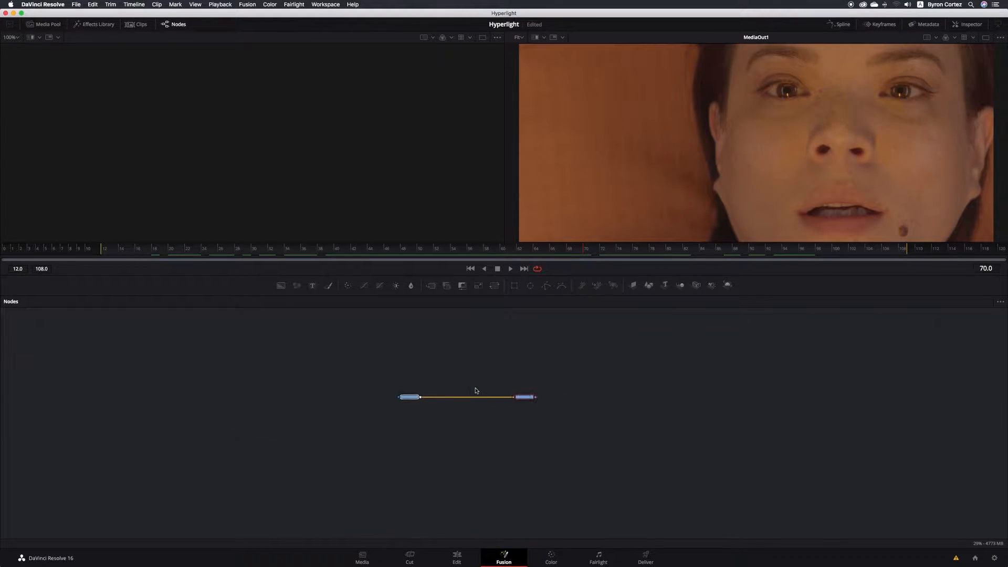
scroll(476, 391, "up", 8)
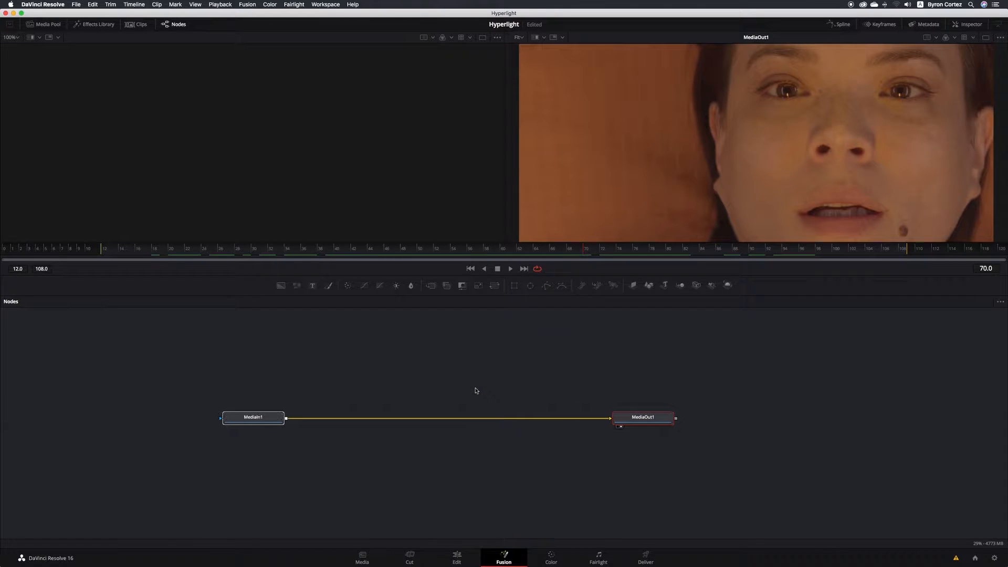
scroll(476, 391, "down", 5)
scroll(476, 391, "up", 4)
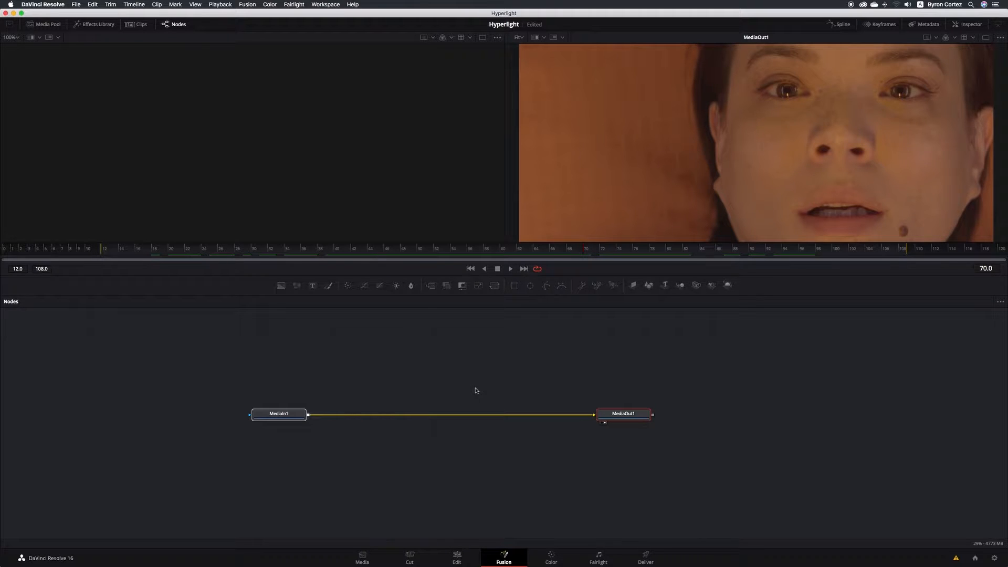
scroll(476, 391, "down", 5)
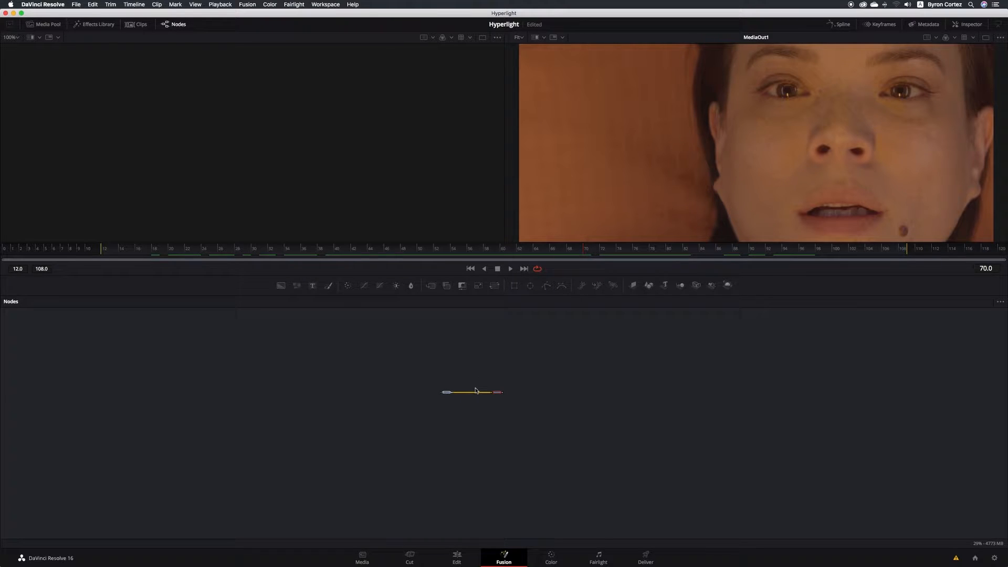
scroll(476, 391, "up", 5)
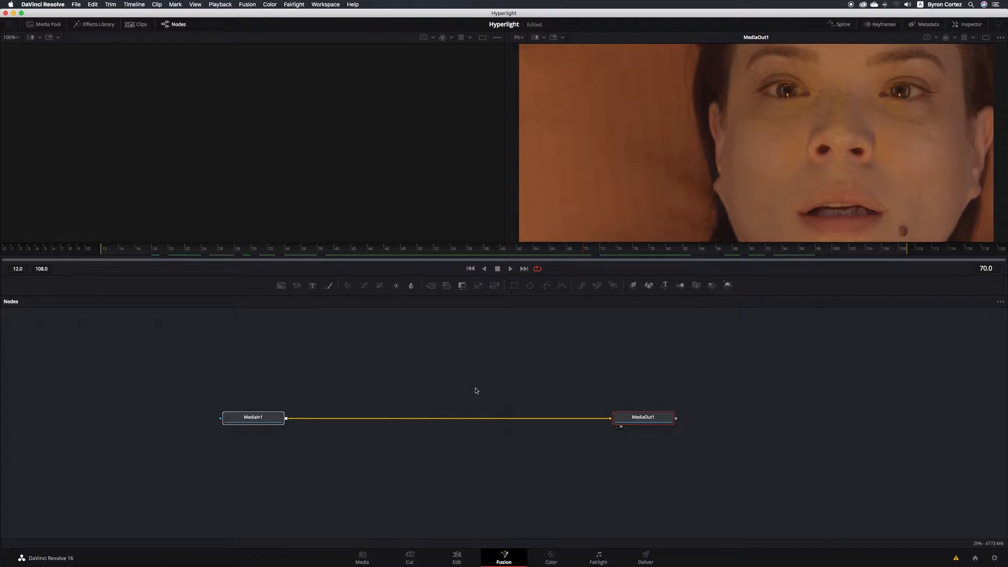
- Clear the node selection, select MediaIn1 and then MediaOut1 on its own, and save the project
left_click(466, 391)
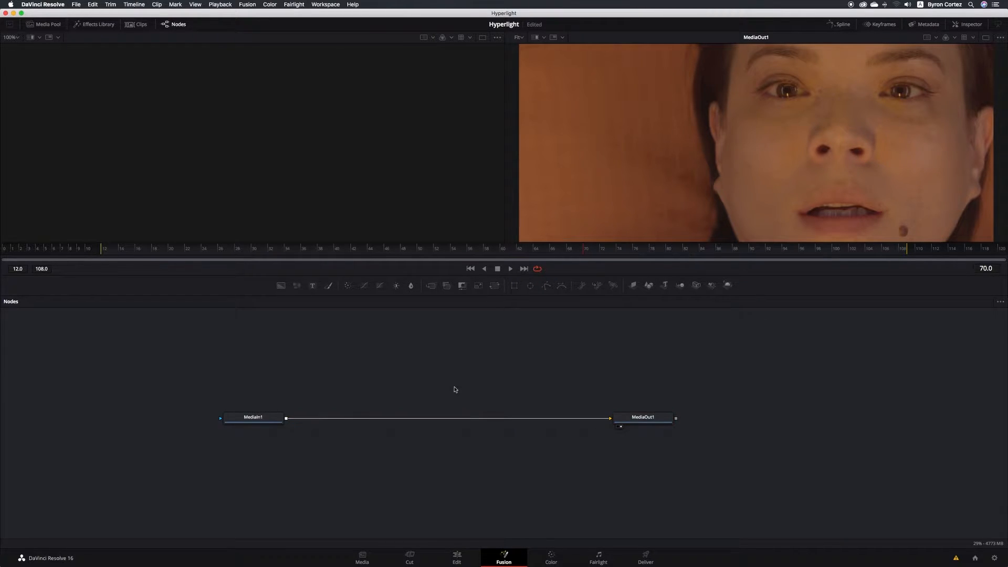
left_click(268, 420)
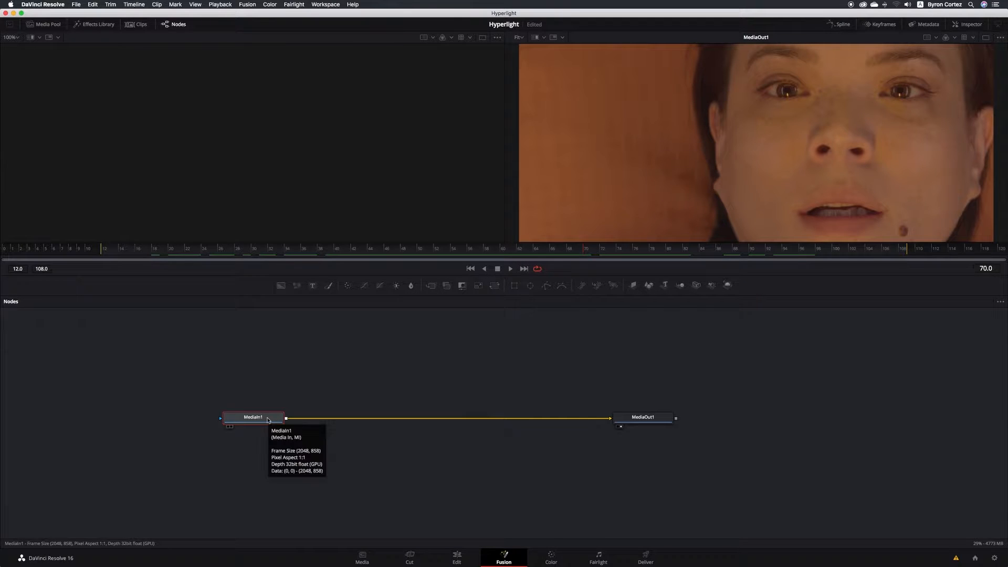
left_click(662, 419)
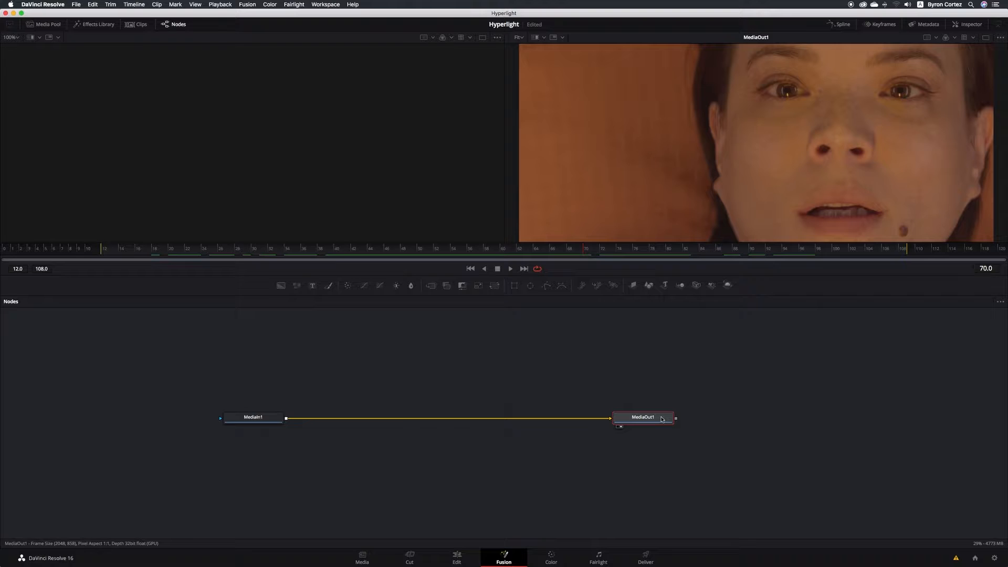
key("super+s")
- Load MediaOut1 into the left viewer and replace it with MediaIn1 in the right viewer
mouse_move(655, 418)
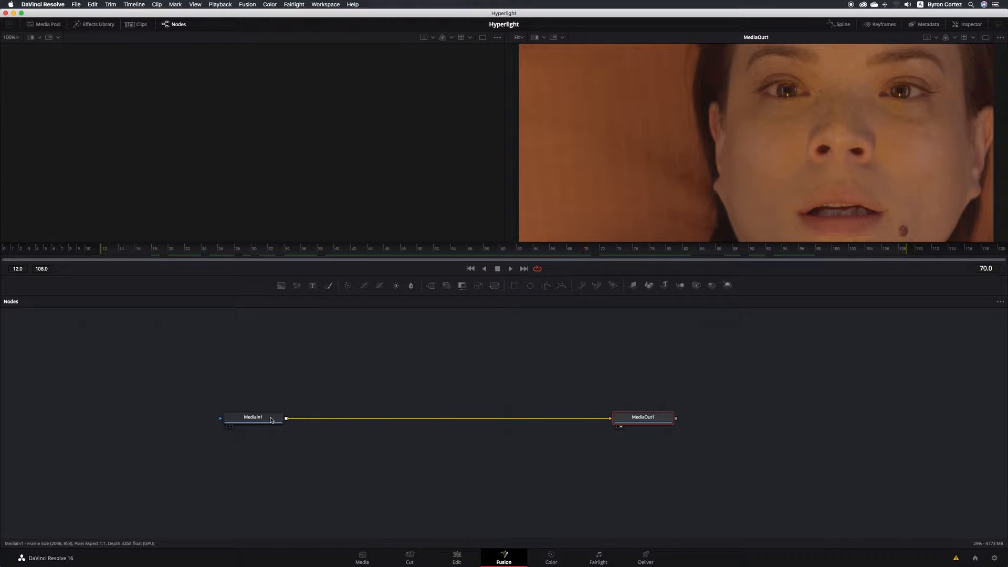
mouse_move(271, 419)
mouse_move(233, 423)
mouse_move(641, 421)
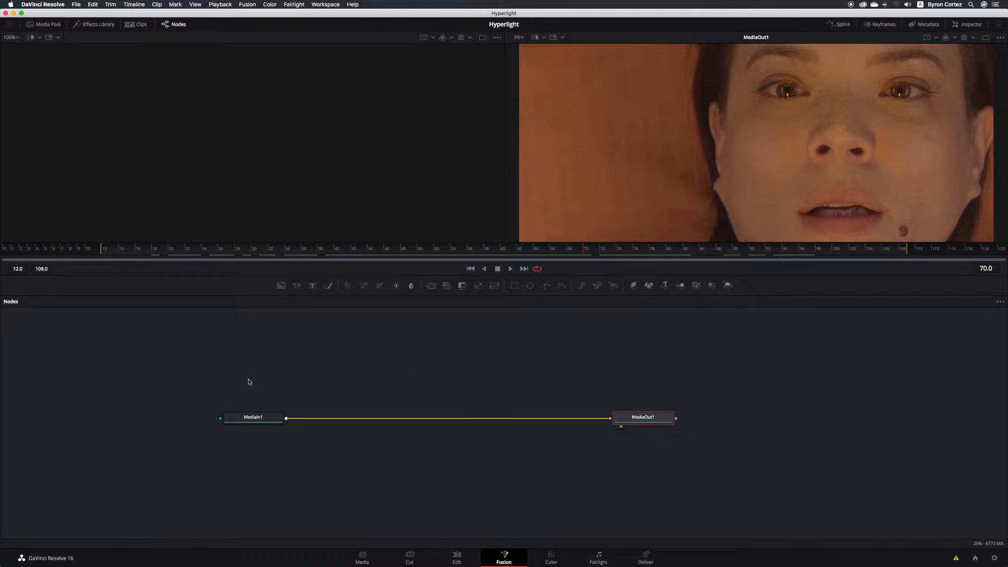
mouse_move(267, 421)
left_click(619, 429)
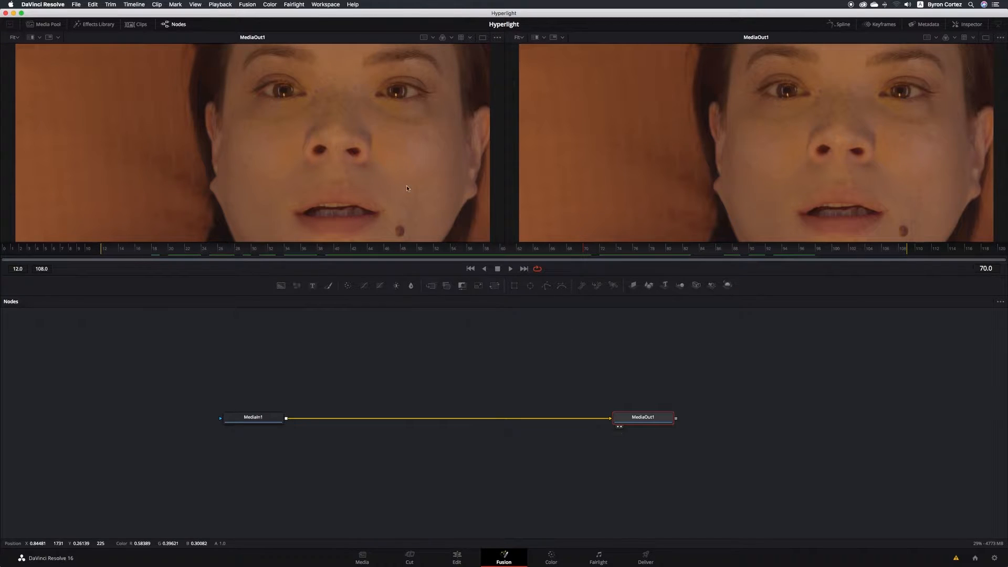
left_click(621, 428)
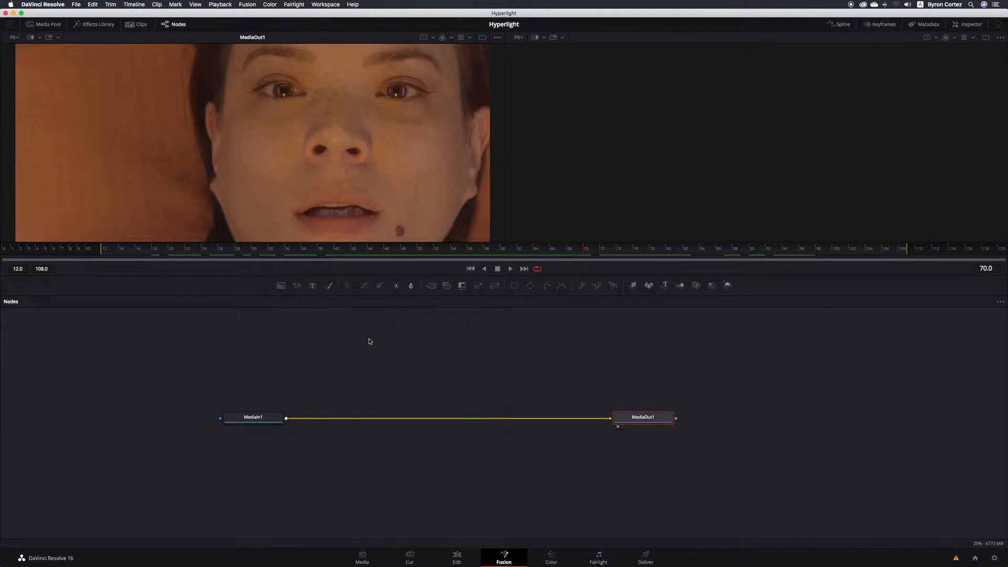
left_click(232, 427)
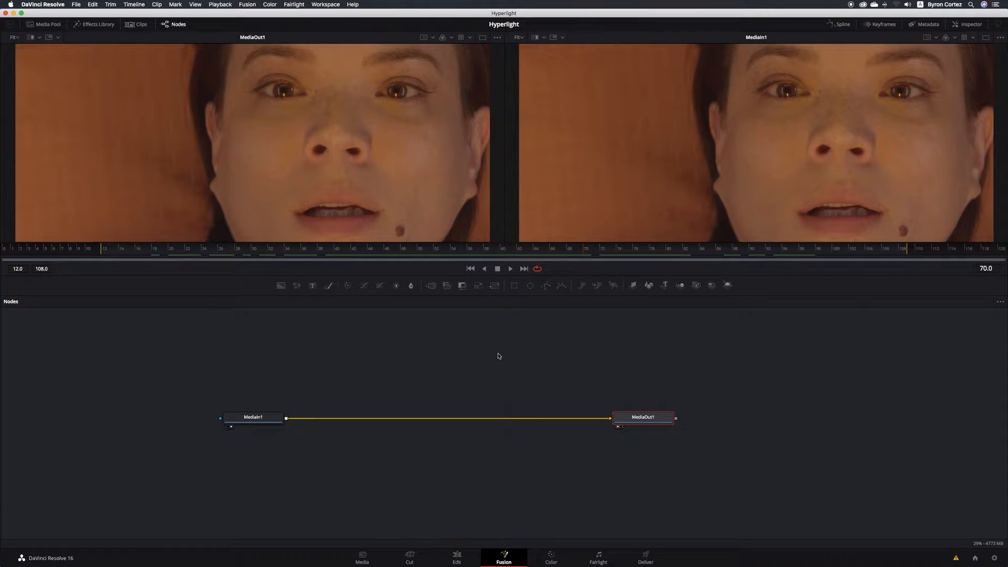
- Load MediaOut1 into the right viewer and MediaIn1 into the left viewer
left_click(621, 427)
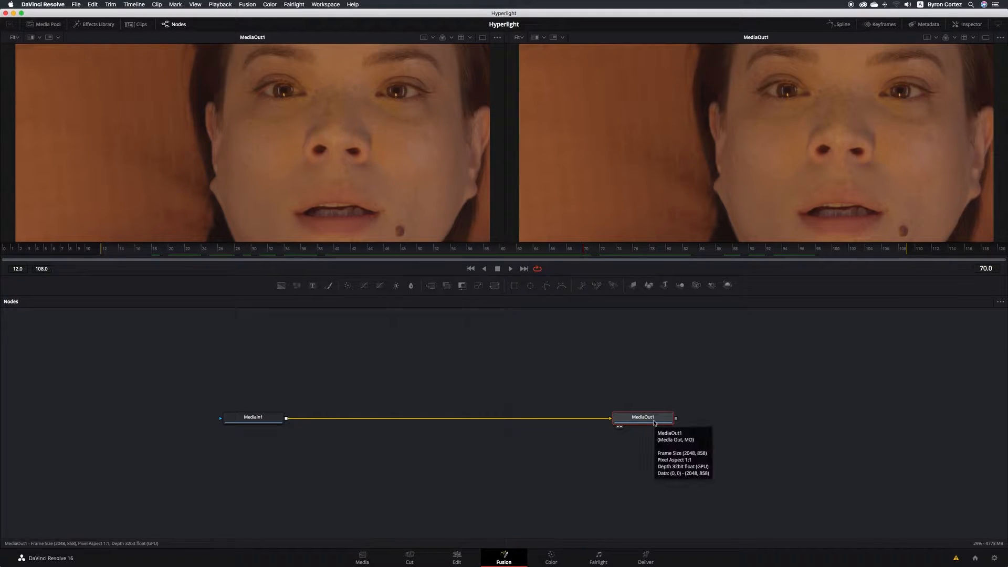
mouse_move(270, 424)
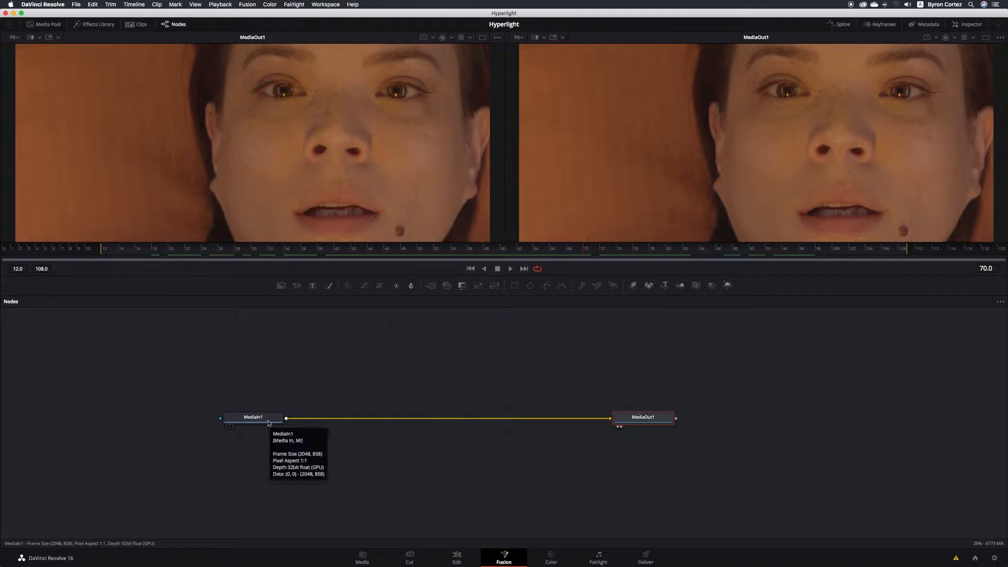
left_click(229, 427)
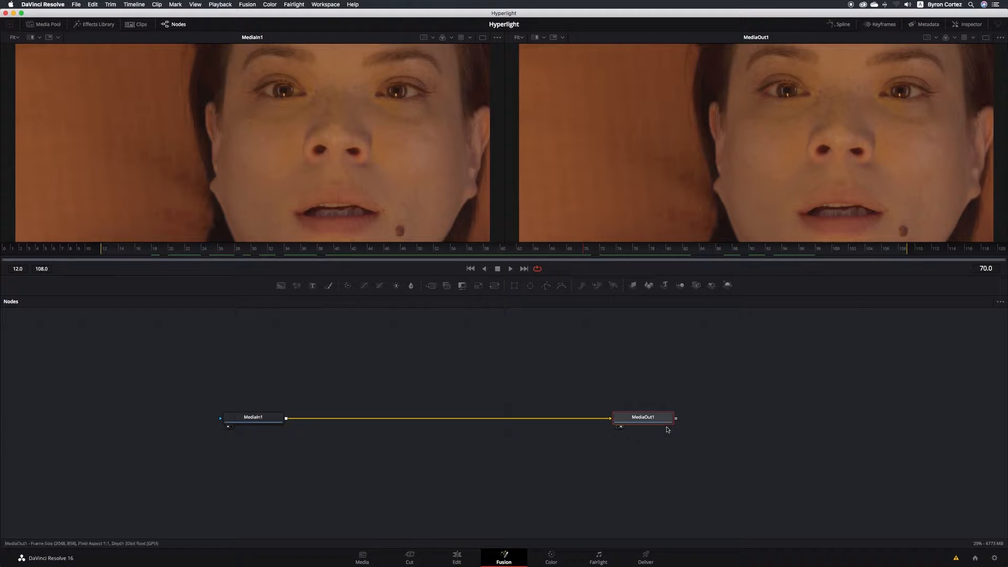
- Load MediaOut1 into the left viewer as well, and clear both viewers
mouse_move(664, 419)
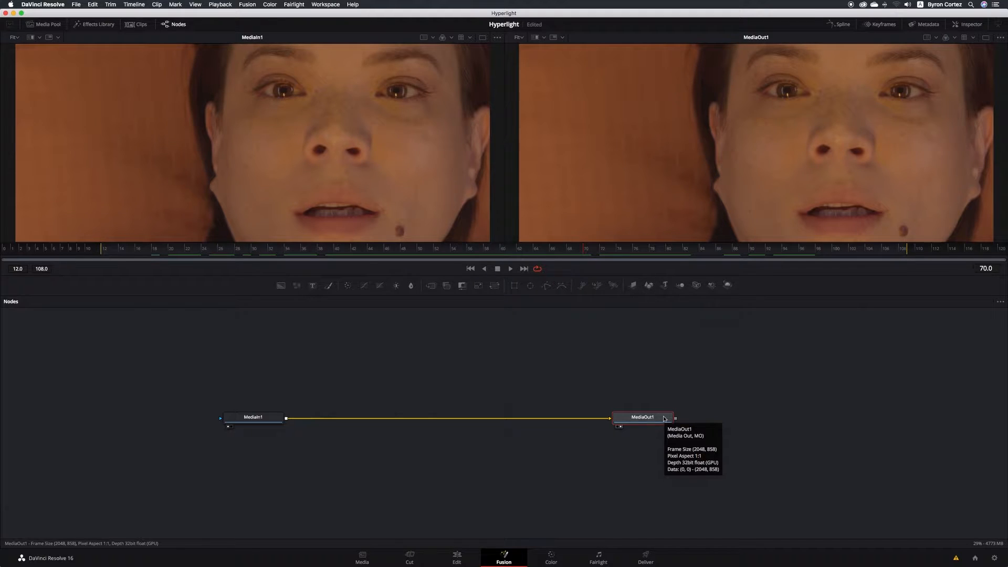
key("1")
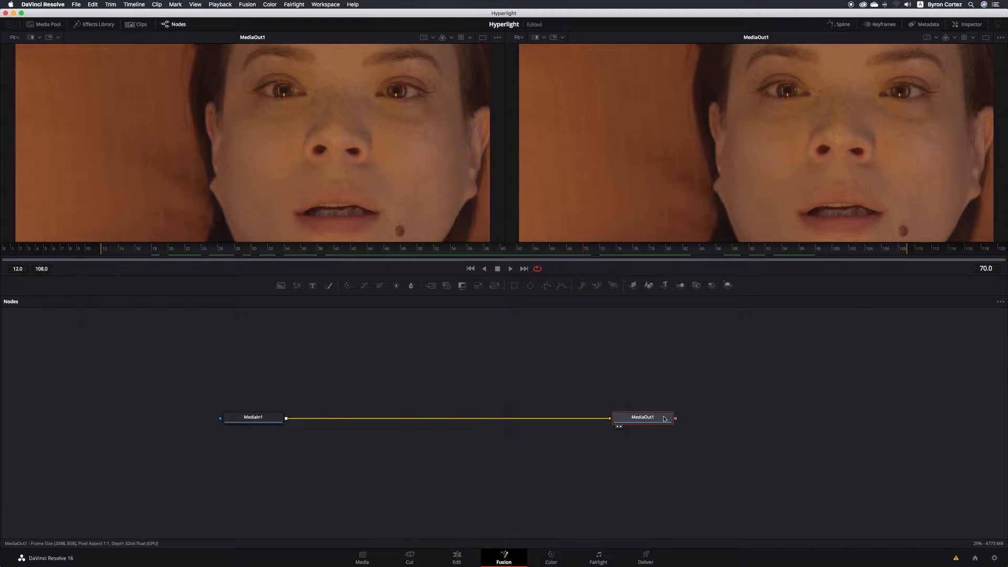
left_click(618, 426)
left_click(620, 427)
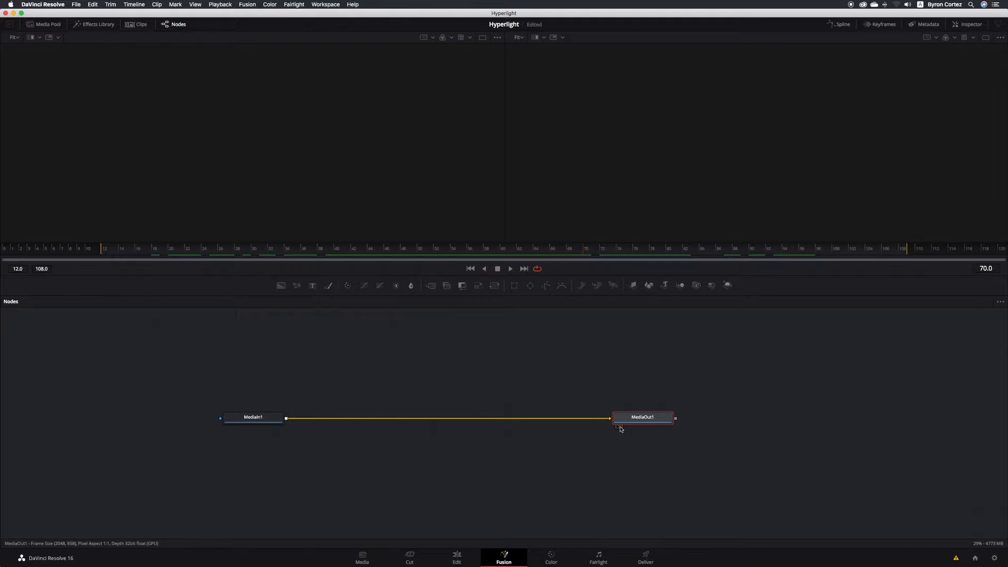
- Load MediaIn1 into the empty left viewer and MediaOut1 into the empty right viewer
left_click(273, 420)
mouse_move(273, 420)
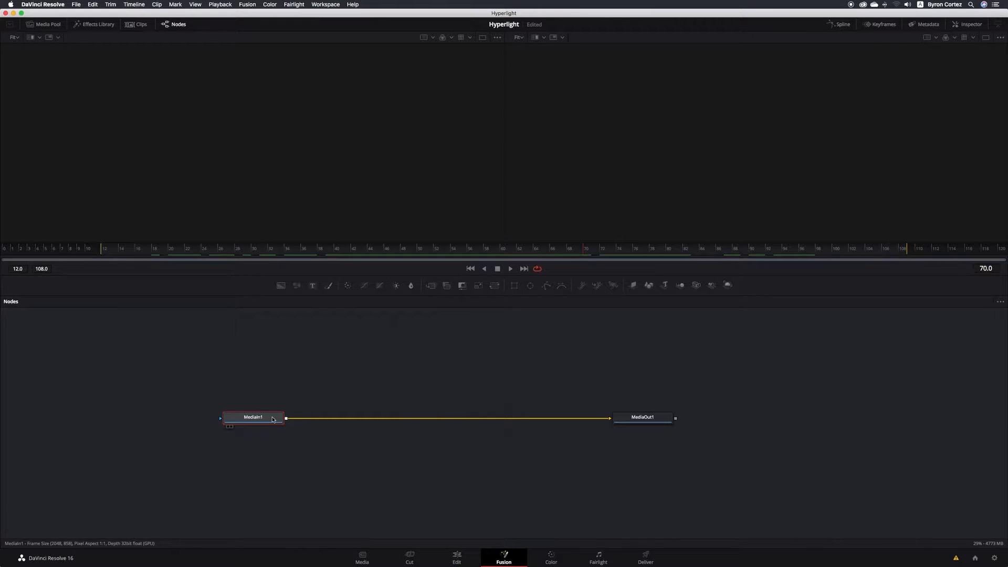
key("1")
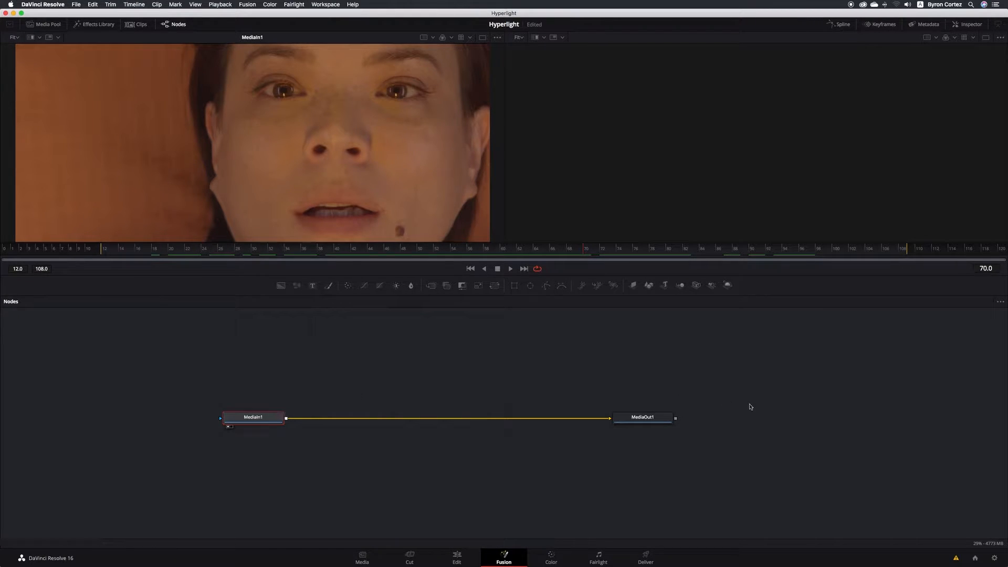
left_click(660, 422)
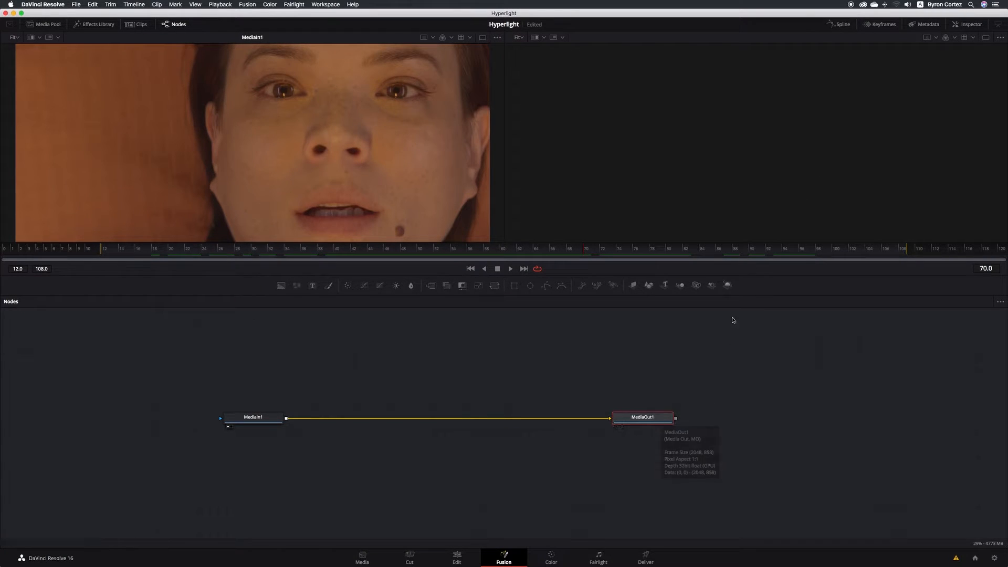
mouse_move(661, 418)
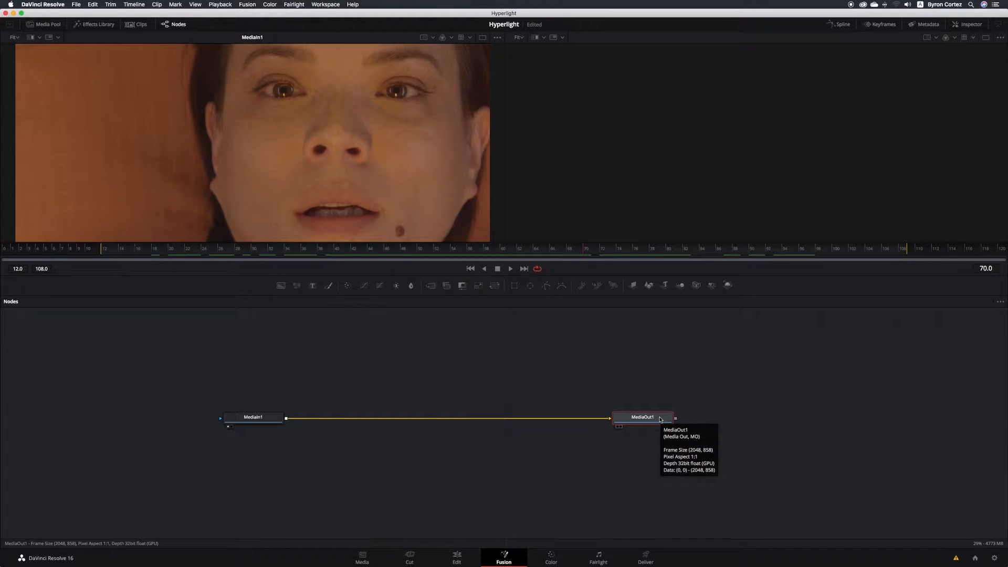
key("2")
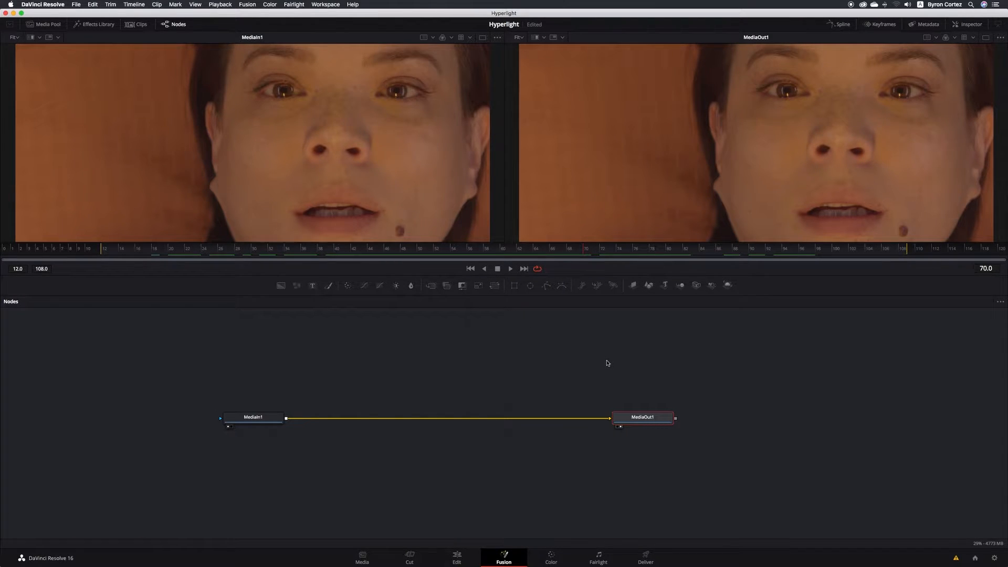
- Save the project and enlarge the viewer area by lowering its border with the node graph
key("super+s")
left_click_drag(555, 274, 537, 304)
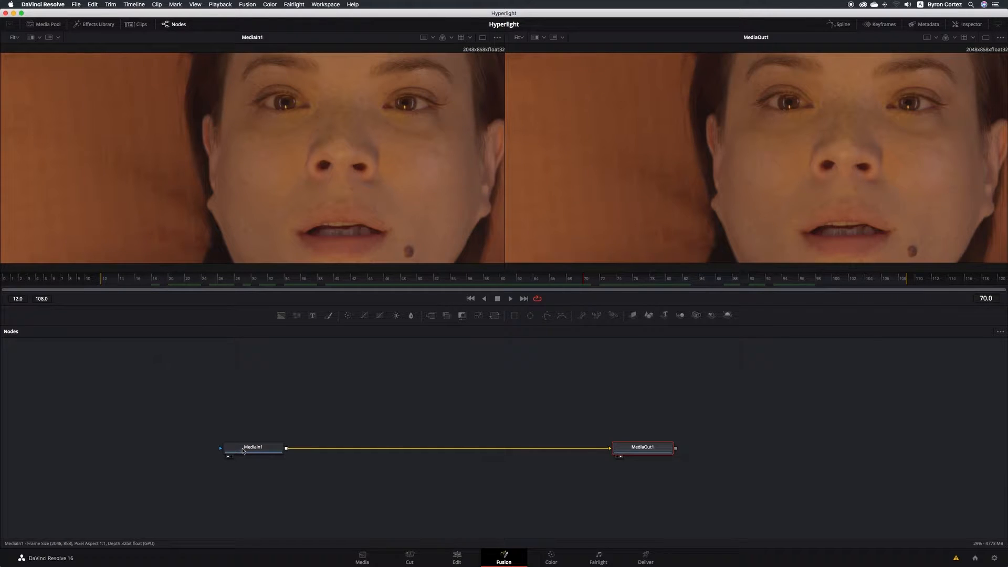
mouse_move(248, 450)
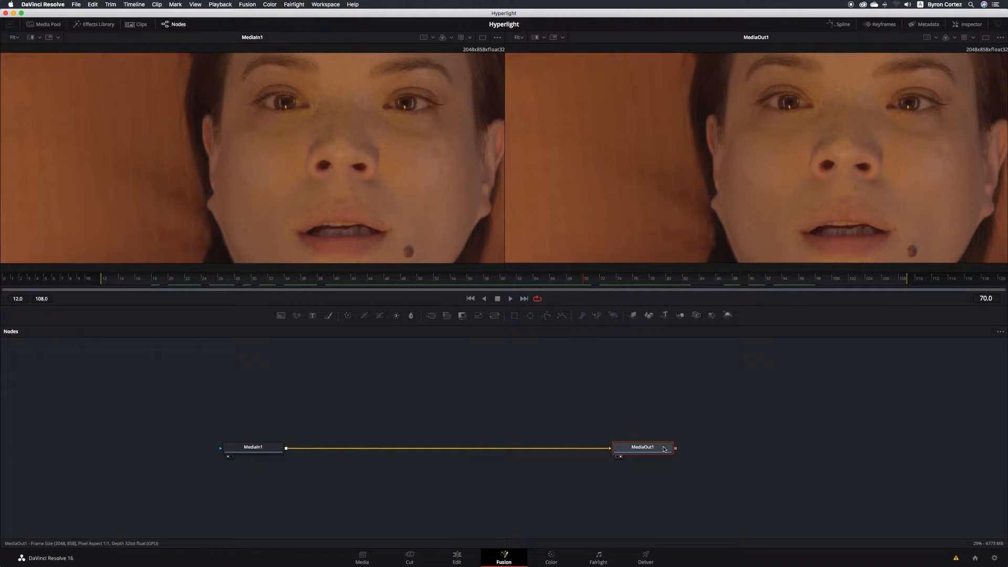
mouse_move(664, 449)
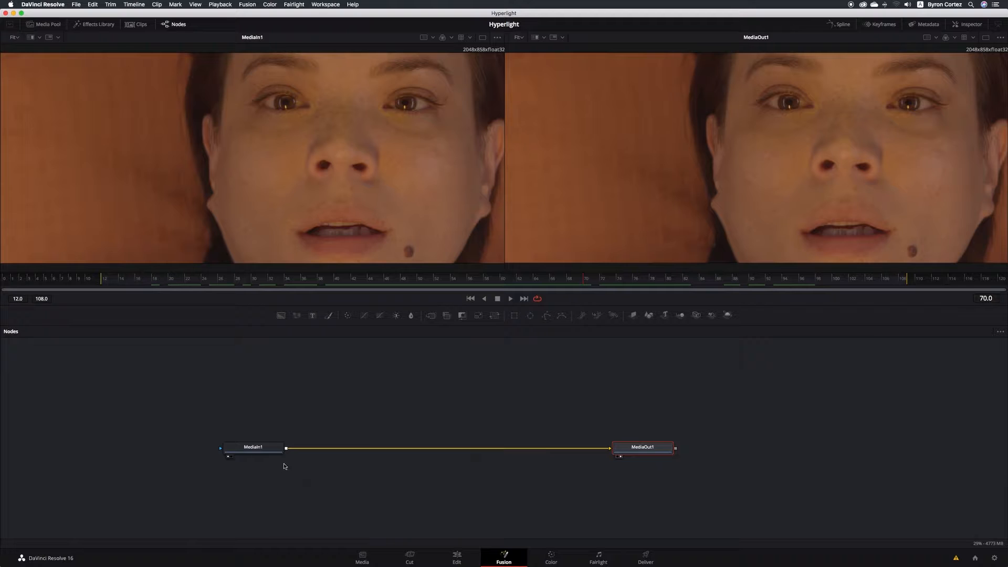
- Rename the MediaIn1 node as ACTRESS and save the project
right_click(267, 448)
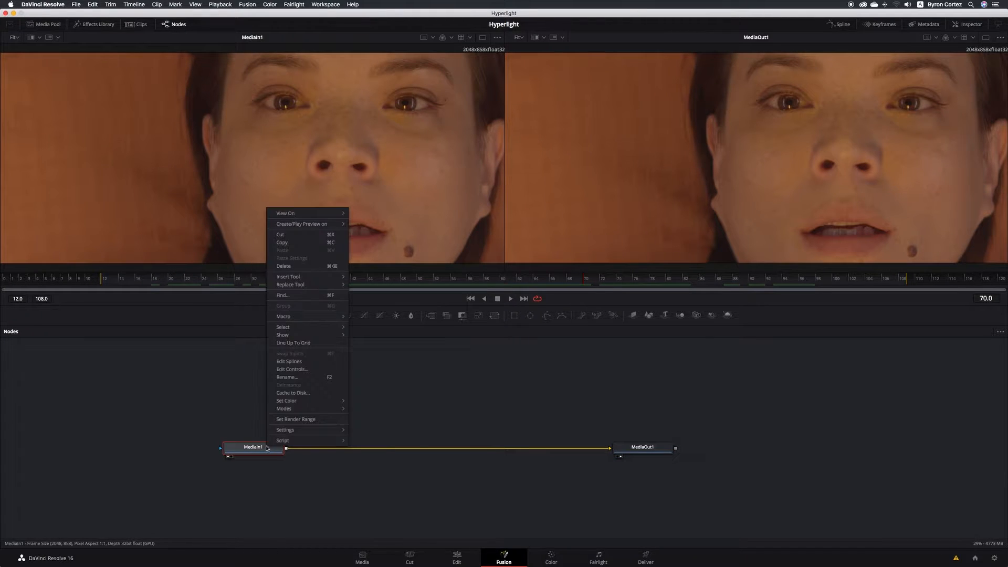
left_click(313, 378)
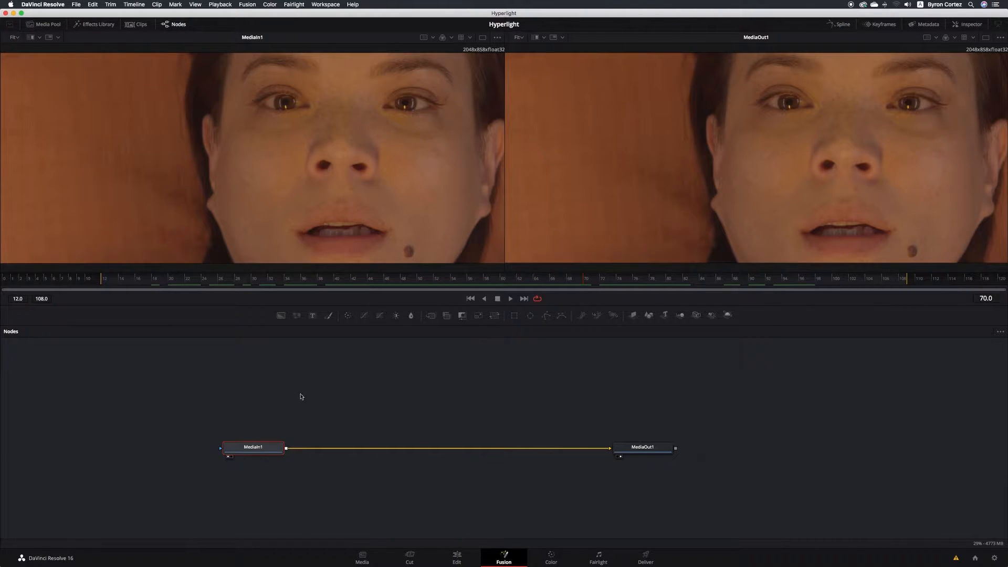
right_click(275, 447)
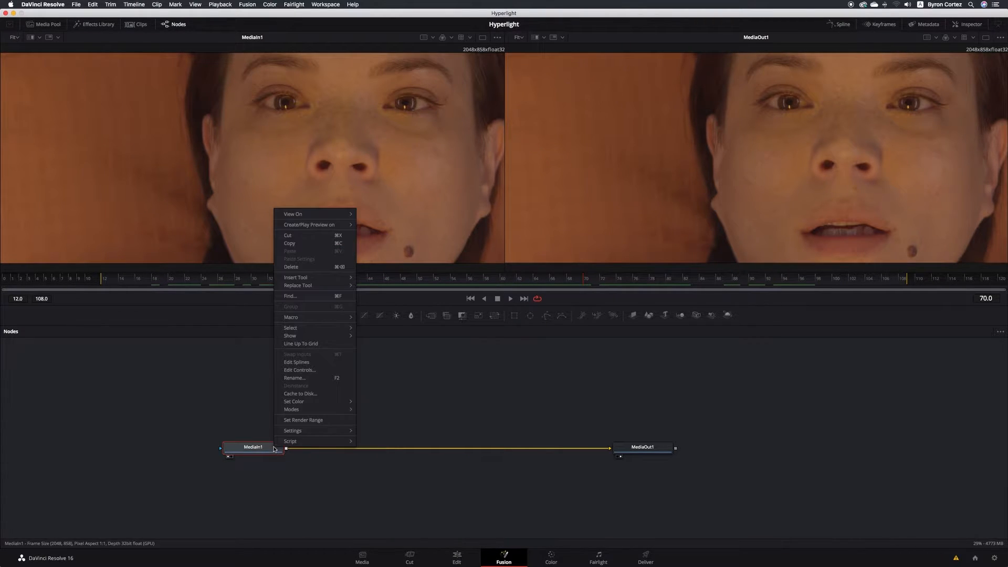
left_click(317, 378)
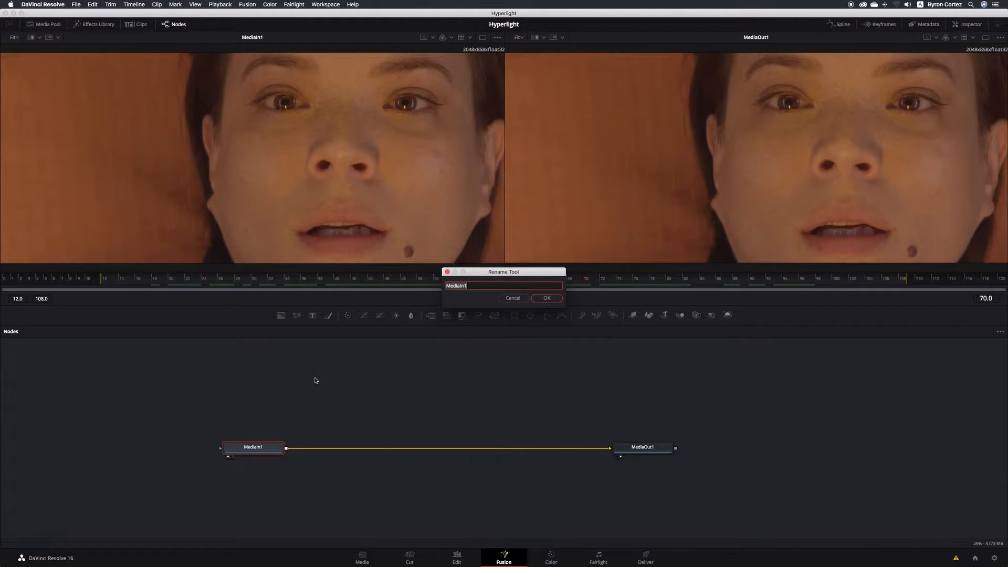
type("ACTRESS")
left_click(556, 299)
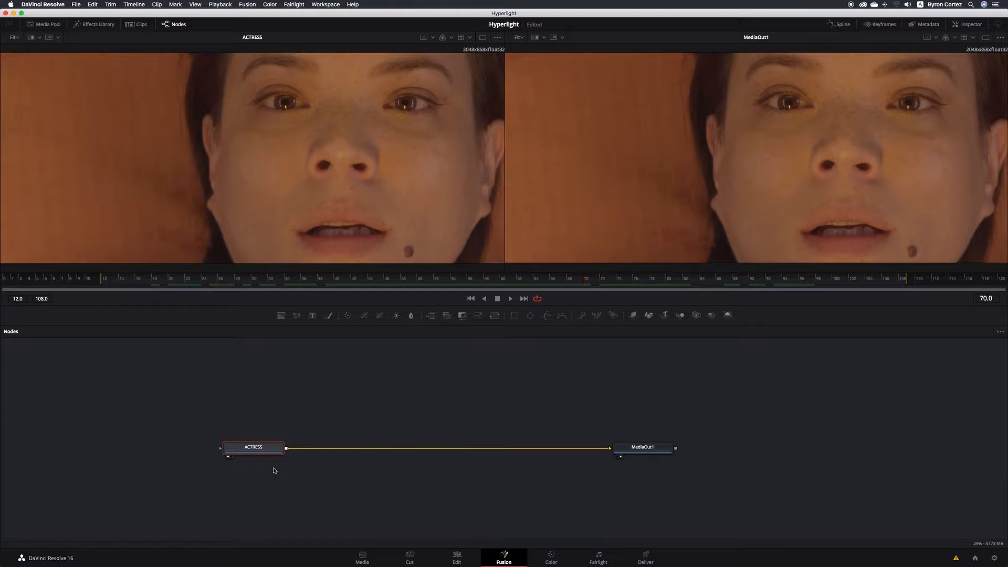
key("super+s")
- Insert a Color Corrector node between ACTRESS and MediaOut1, and show its settings in the Inspector
left_click_drag(350, 318, 333, 450)
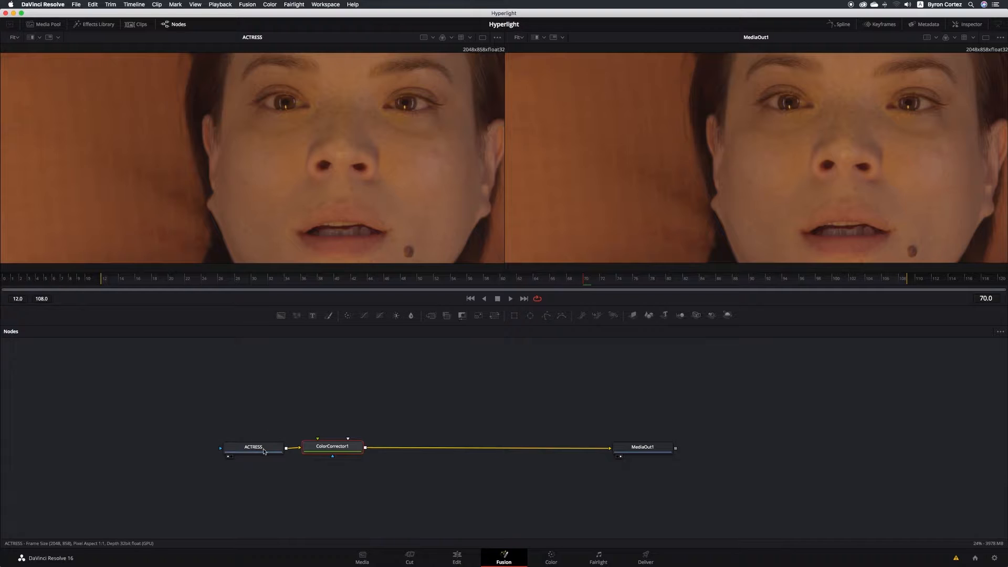
mouse_move(263, 451)
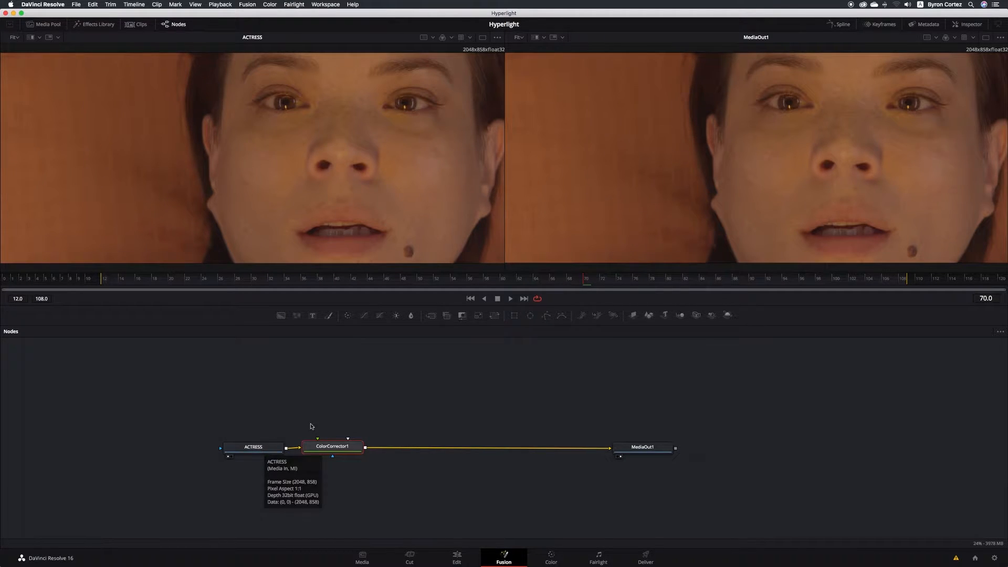
mouse_move(349, 453)
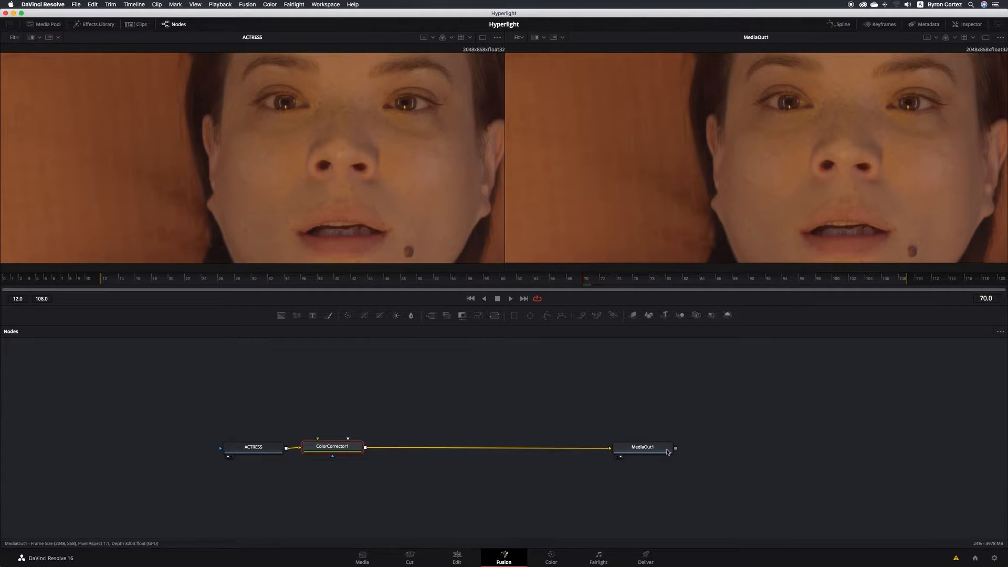
mouse_move(668, 453)
left_click(964, 25)
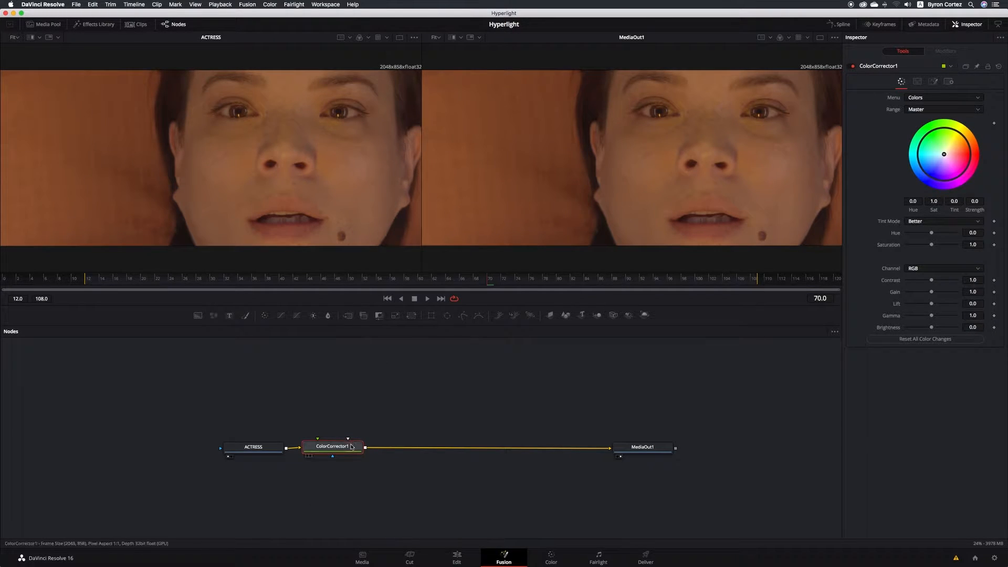
- Load ColorCorrector1 into the right viewer and shift its master color to blue-violet, with Tint -0.3889 and Strength 0.3816
mouse_move(355, 448)
left_click(310, 456)
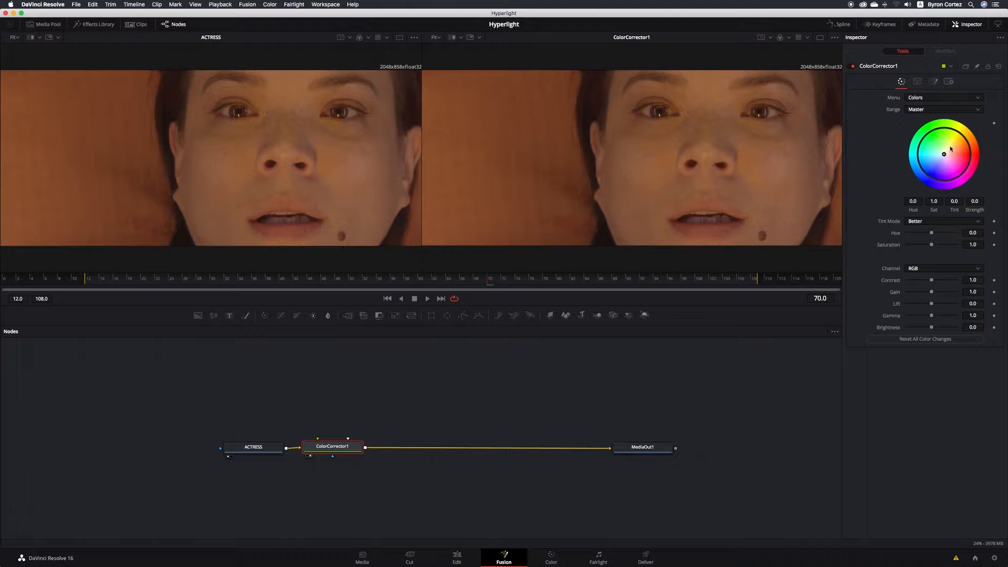
left_click_drag(944, 154, 934, 167)
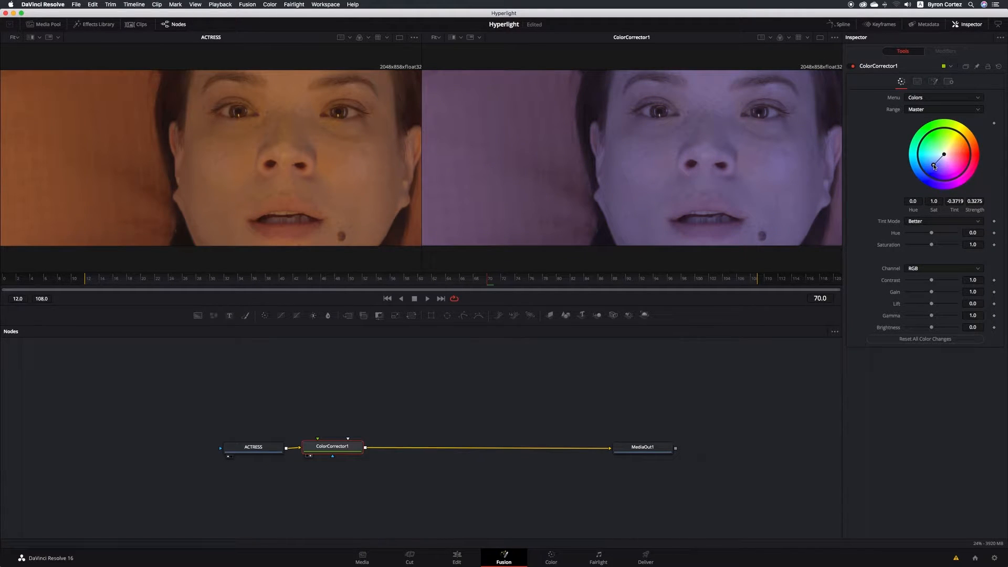
left_click_drag(934, 166, 932, 166)
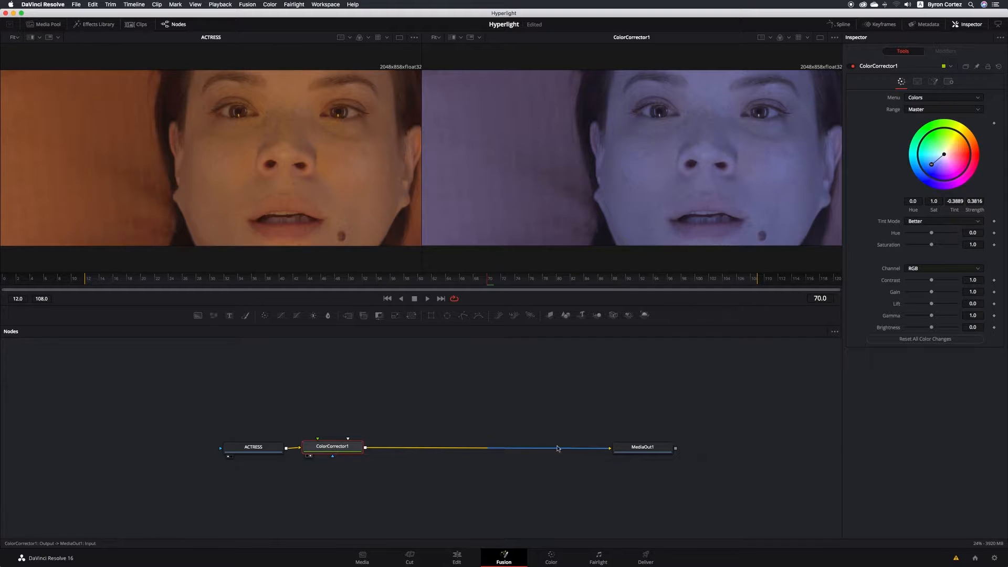
- Compare MediaOut1, ColorCorrector1 and ACTRESS in the right viewer, ending on MediaOut1, and check the tinted clip on the Edit page before returning to Fusion
left_click(621, 459)
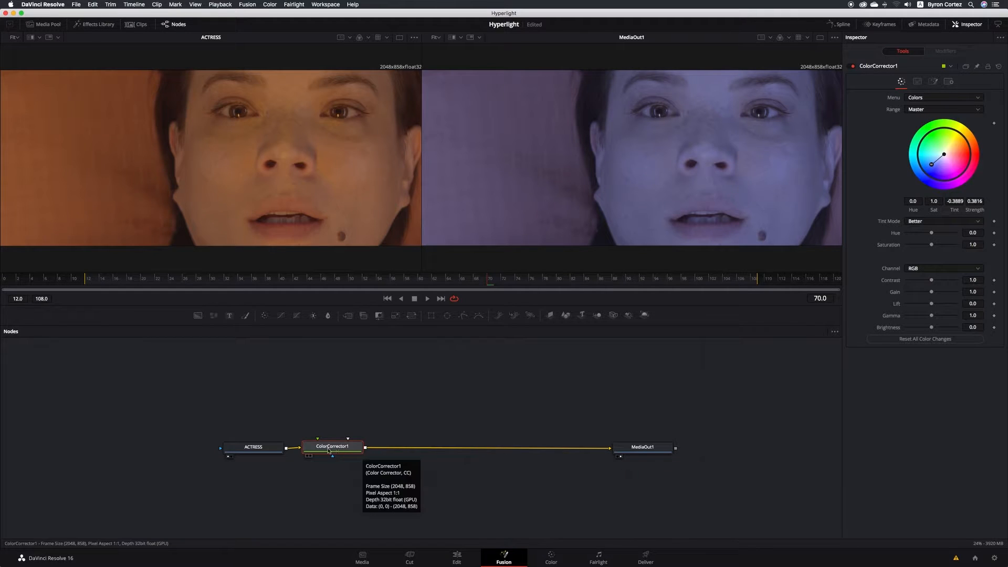
left_click(308, 456)
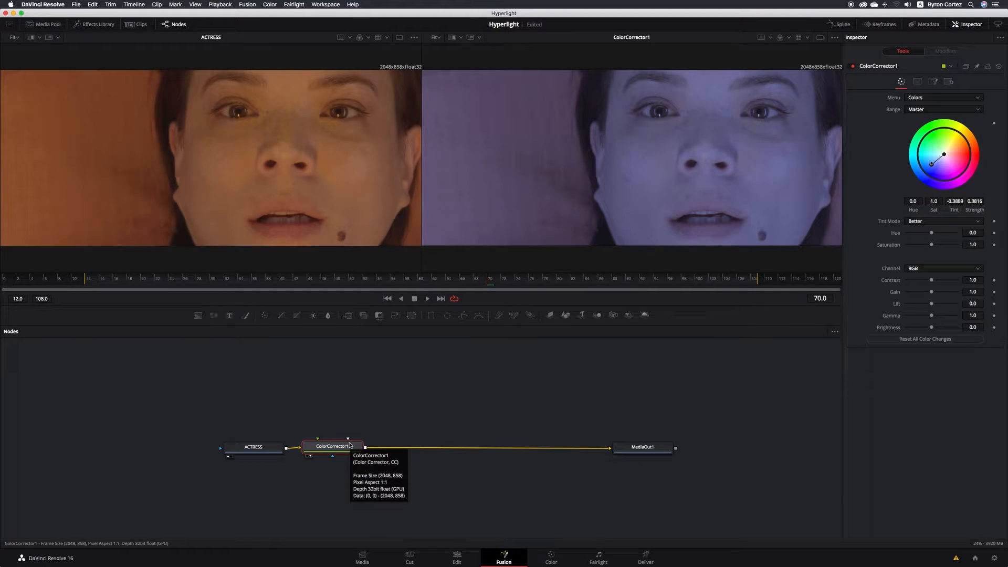
left_click(231, 456)
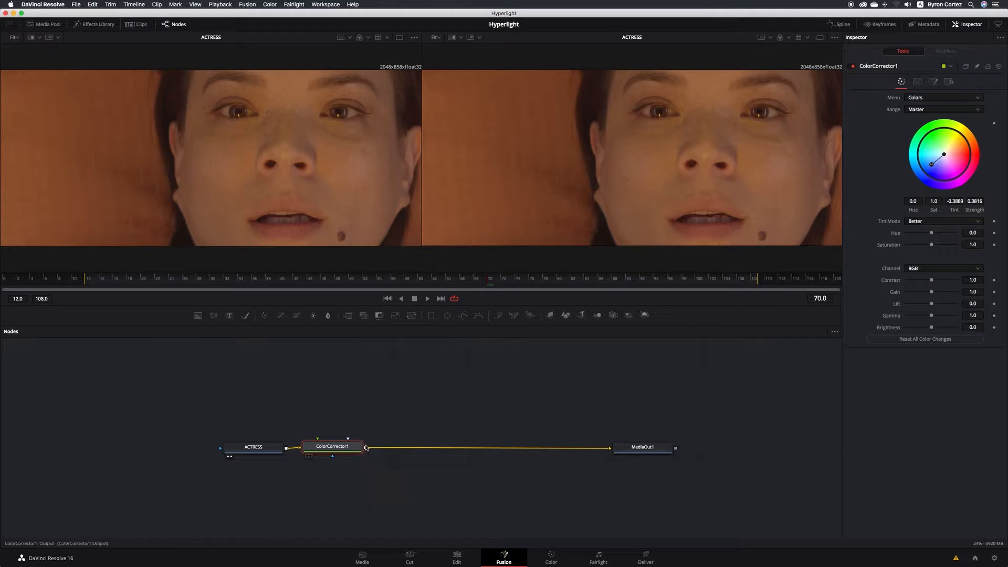
left_click(311, 456)
left_click(620, 457)
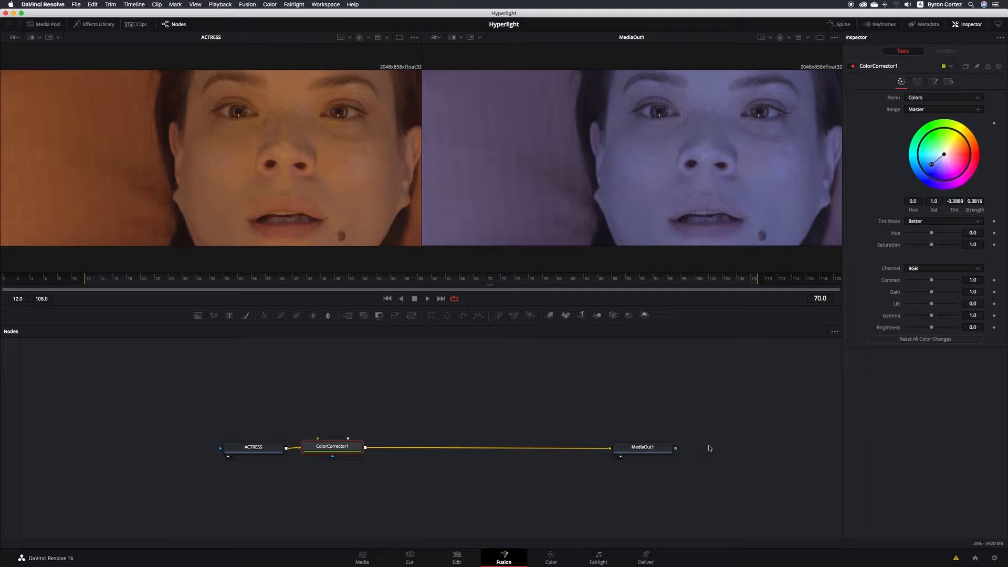
left_click(456, 558)
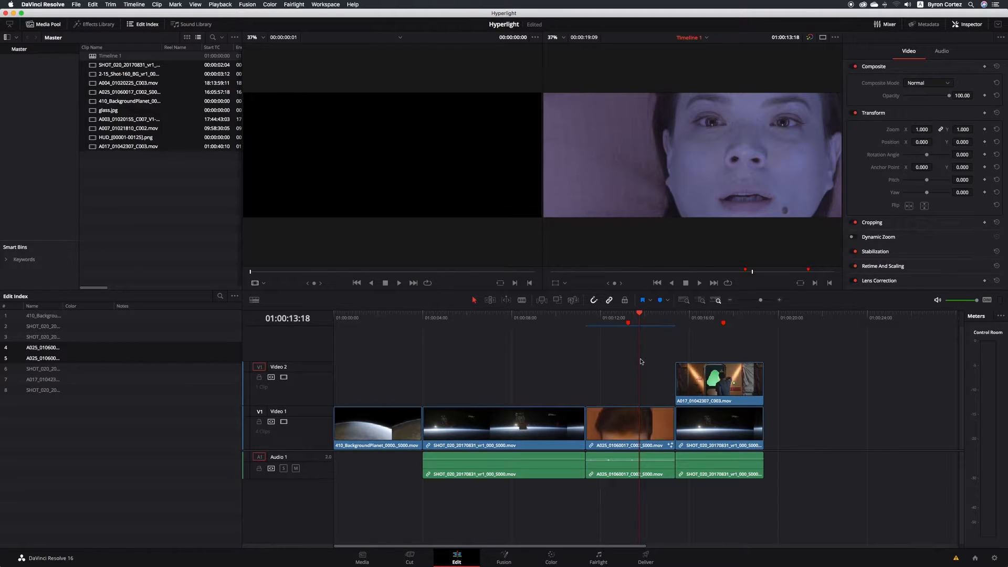
left_click(505, 557)
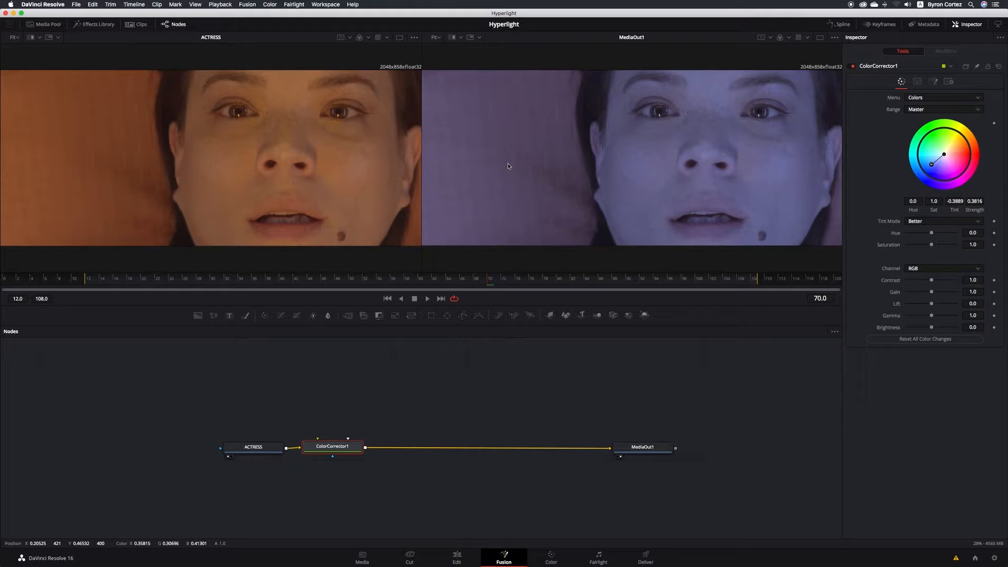
left_click(48, 25)
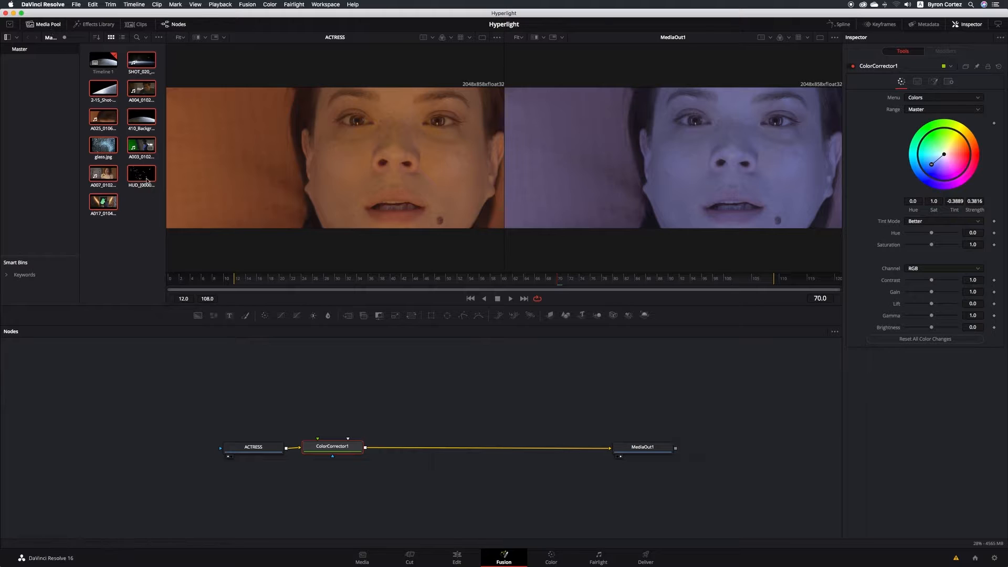
left_click(146, 207)
left_click(142, 176)
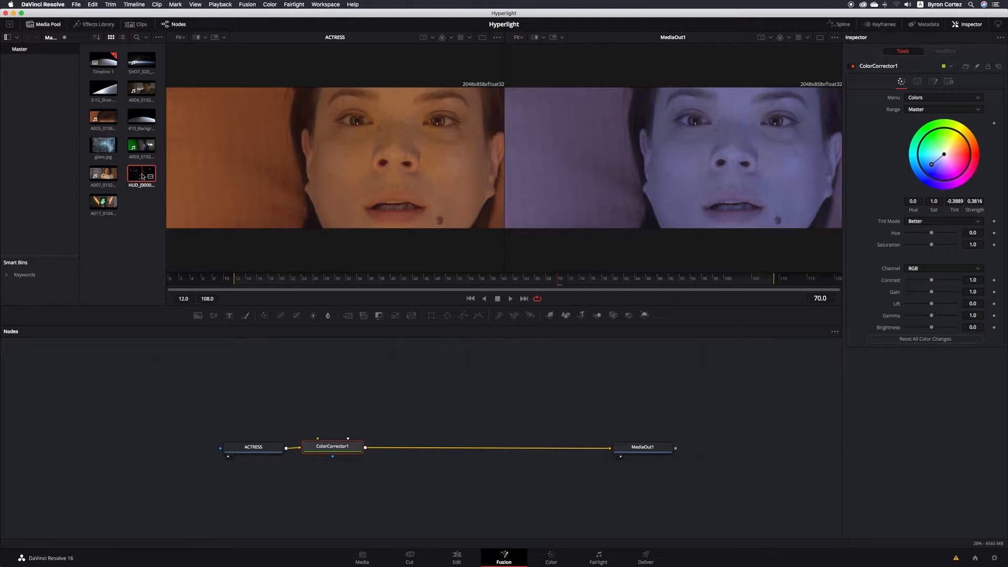
left_click_drag(141, 173, 332, 385)
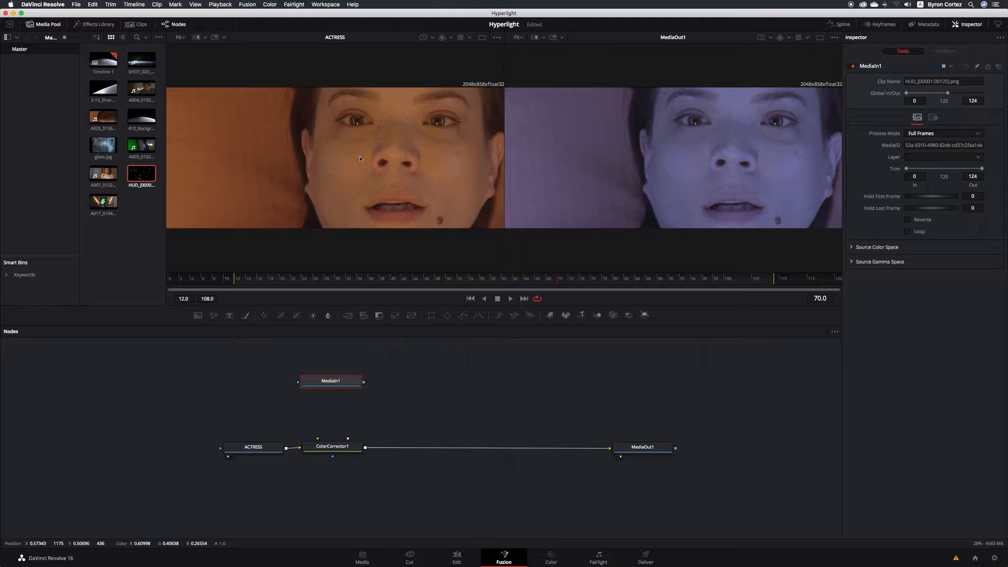
left_click(306, 391)
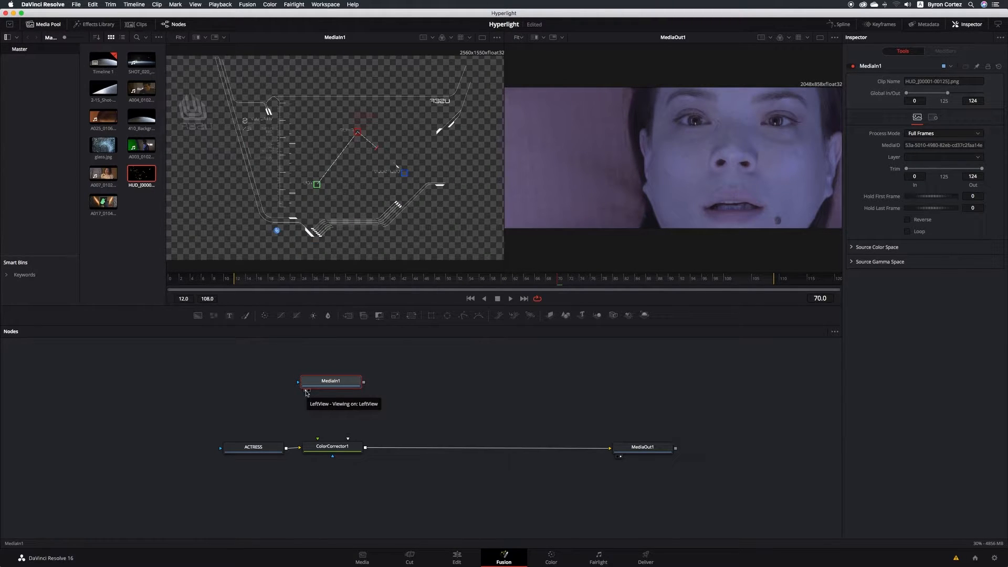
- Rename the MediaIn1 node of the HUD graphic as HUD
right_click(346, 383)
mouse_move(383, 253)
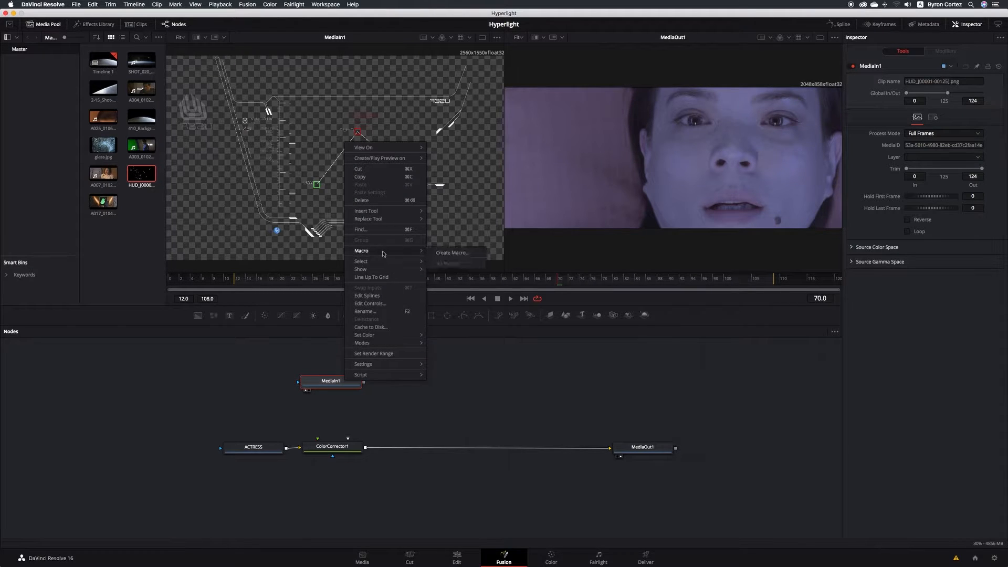
left_click(386, 312)
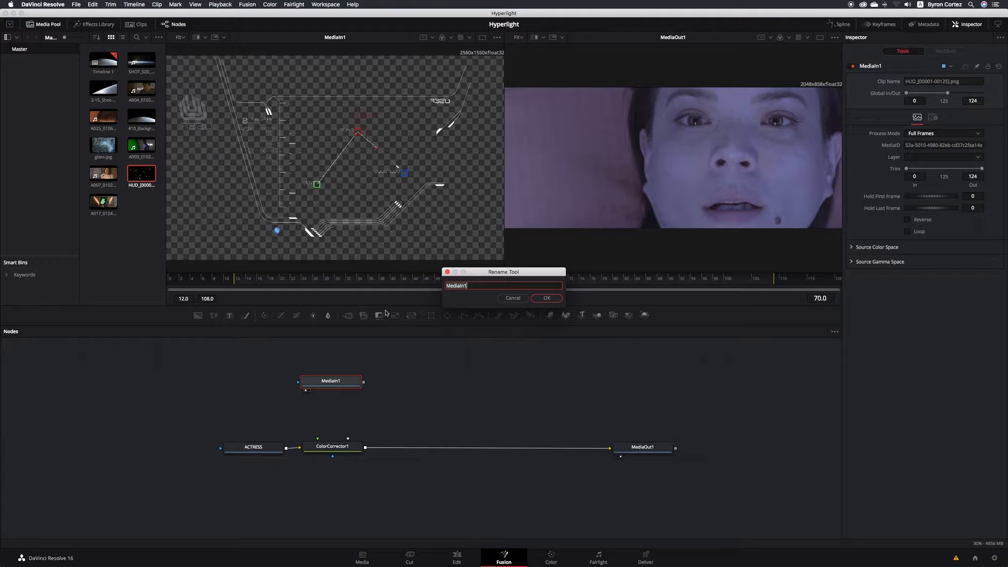
type("HUD")
left_click(547, 298)
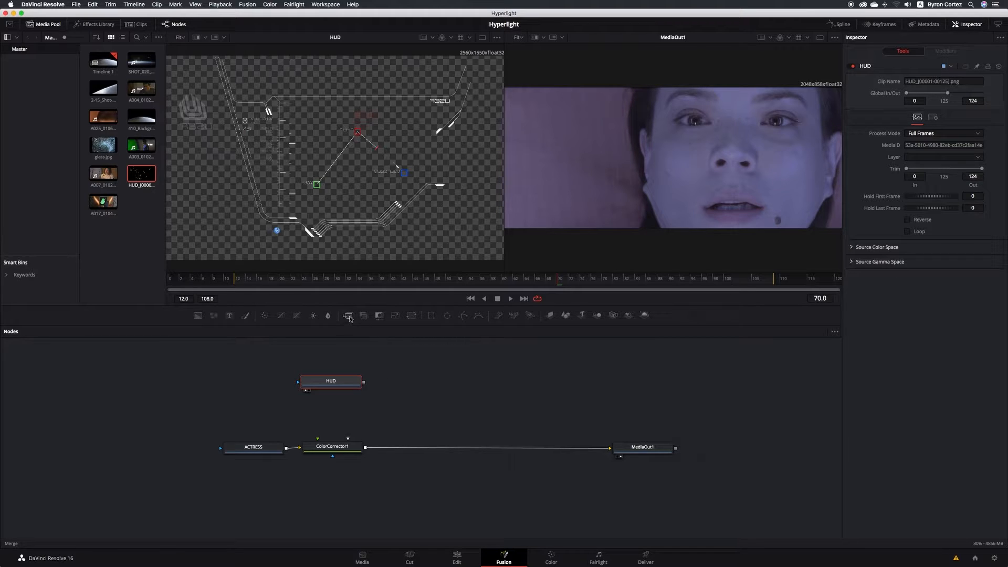
- Insert a Merge node between ColorCorrector1 and MediaOut1, and space ACTRESS and ColorCorrector1 farther from it
left_click_drag(350, 317, 251, 363)
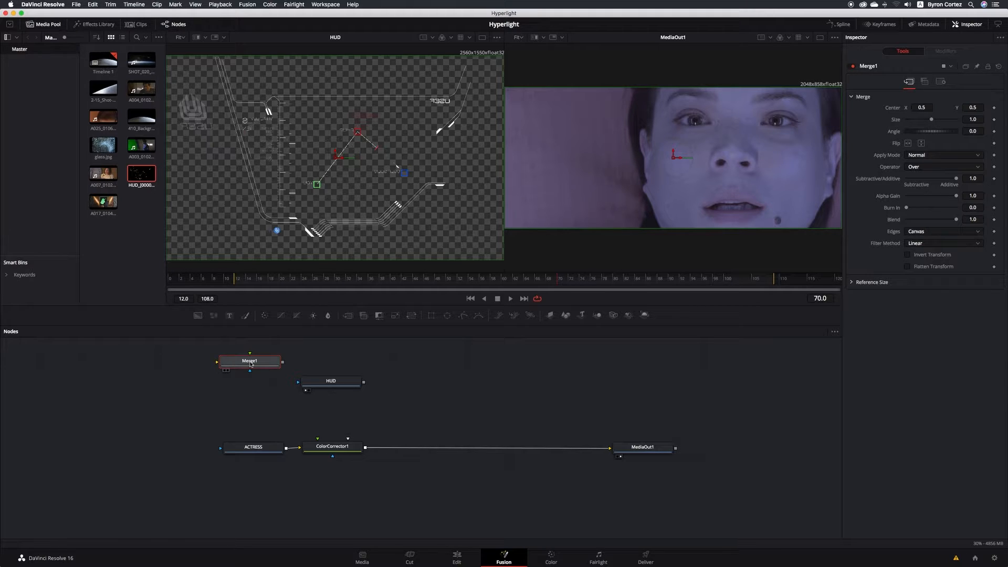
key("Delete")
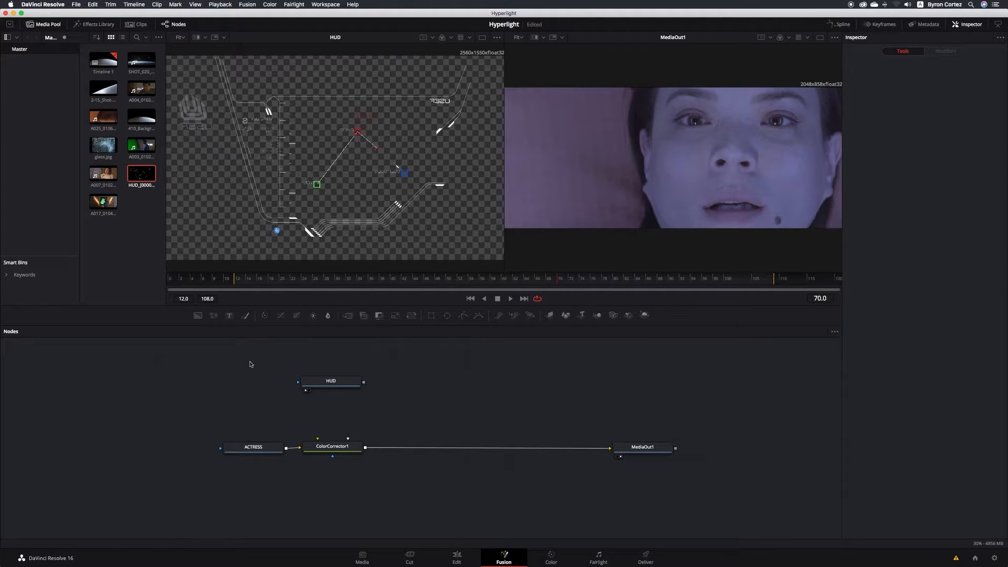
left_click(354, 447)
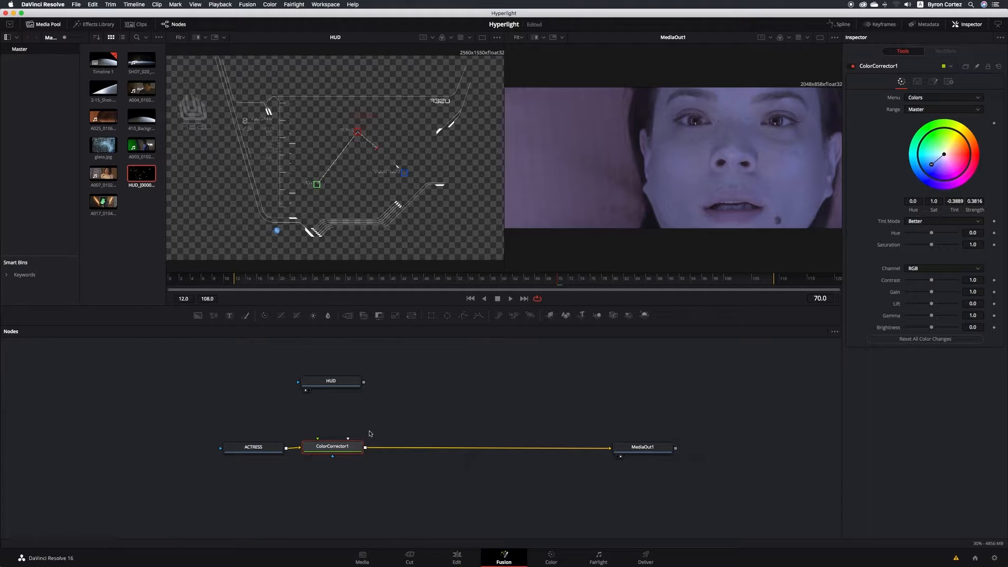
left_click(348, 316)
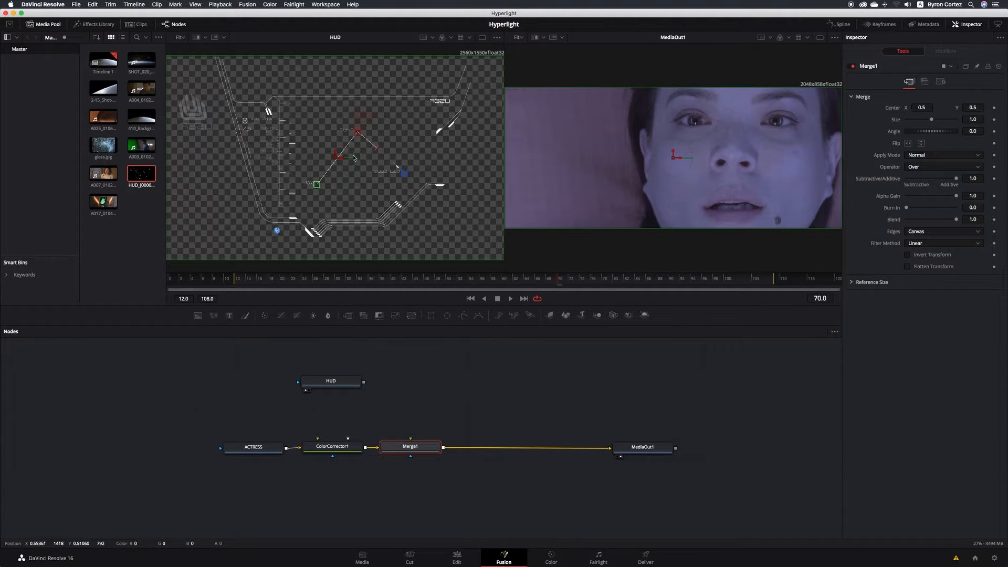
mouse_move(355, 449)
mouse_move(428, 450)
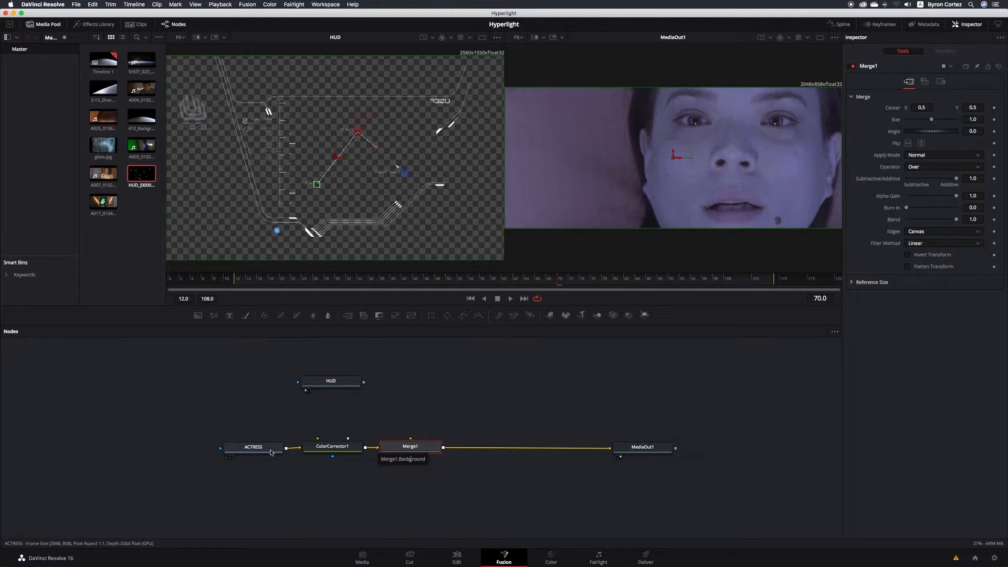
left_click_drag(271, 452, 239, 452)
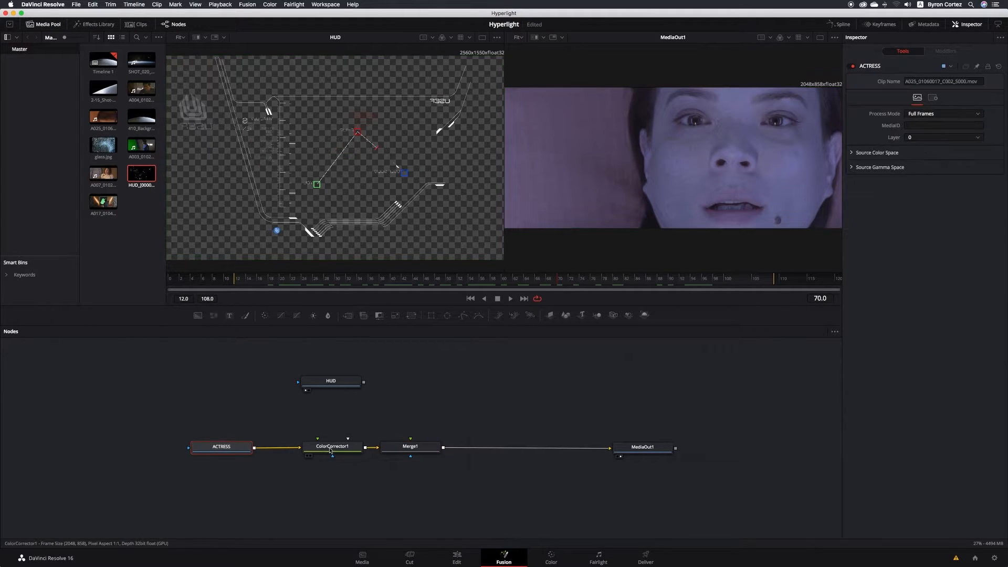
left_click_drag(330, 450, 322, 450)
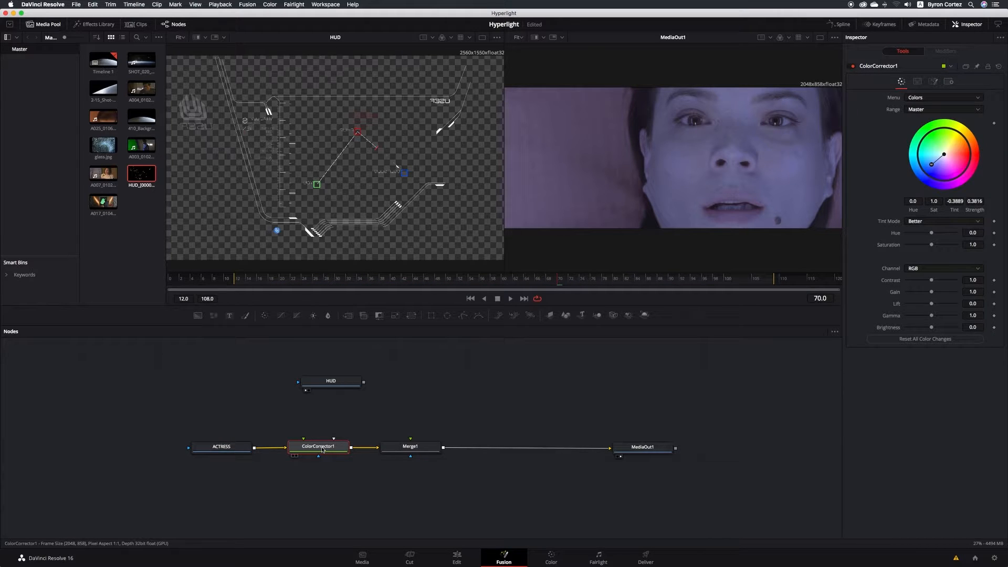
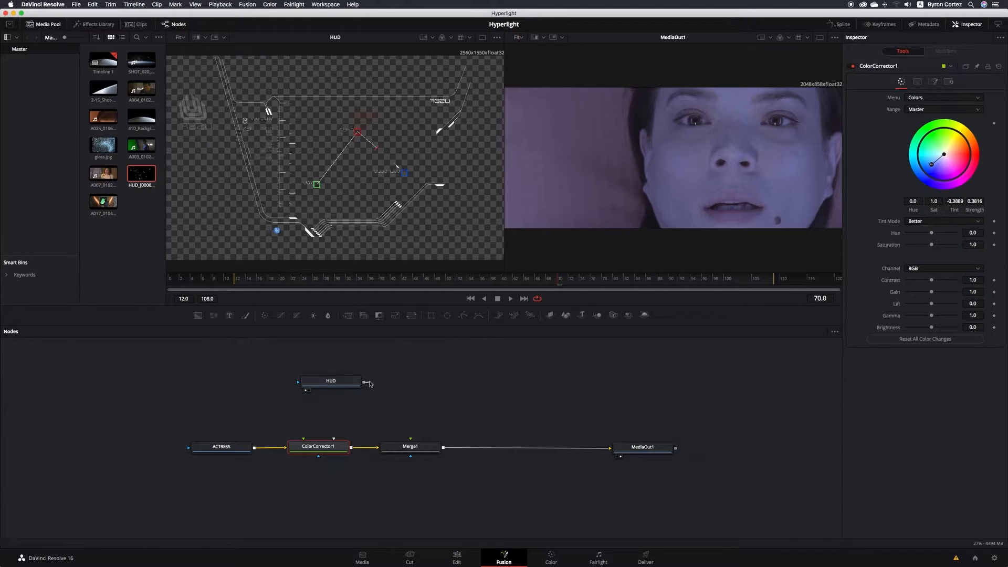
- Connect the HUD output to the foreground input of Merge1, align HUD directly above Merge1, and save the project
left_click_drag(364, 385, 410, 440)
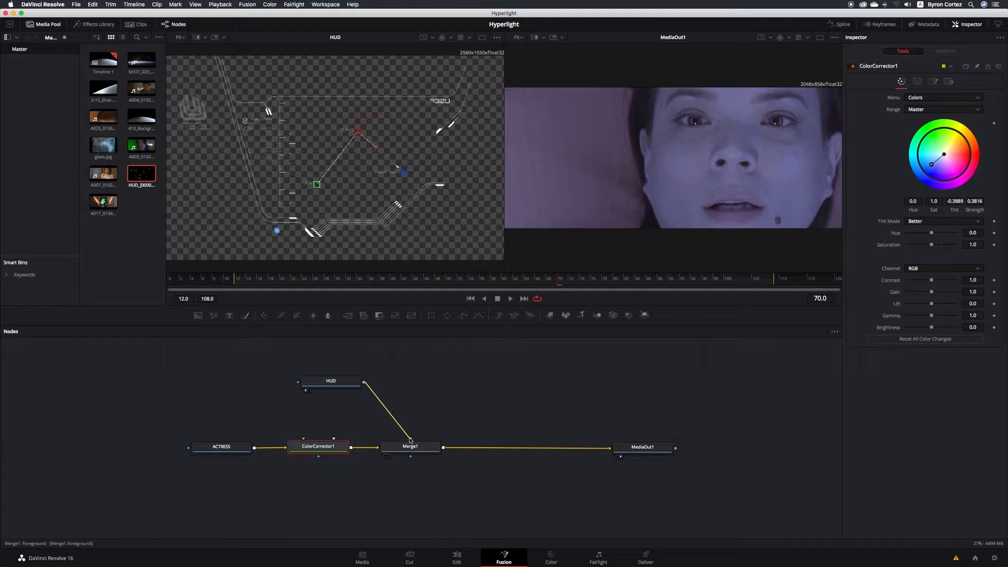
left_click_drag(411, 440, 411, 440)
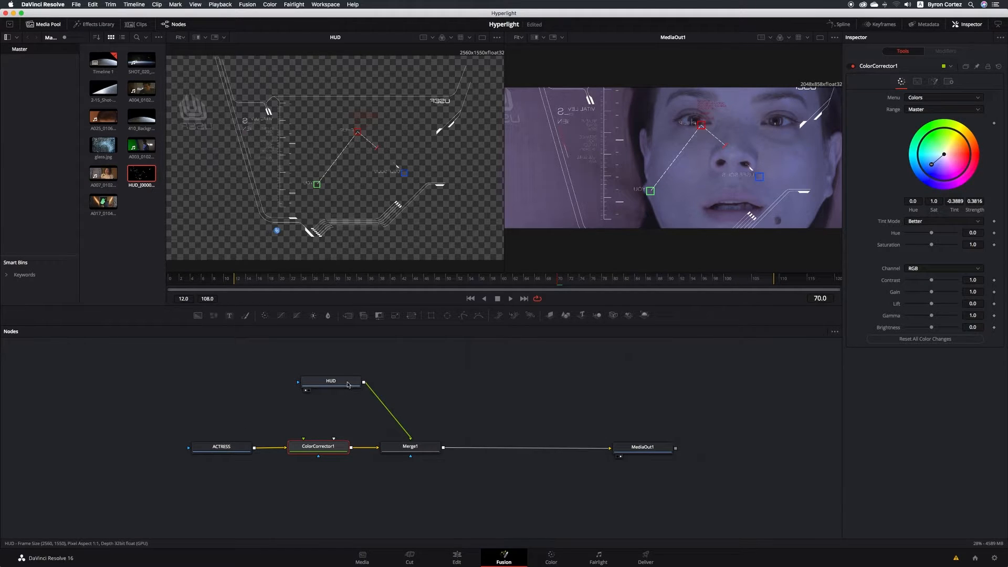
left_click_drag(350, 384, 426, 378)
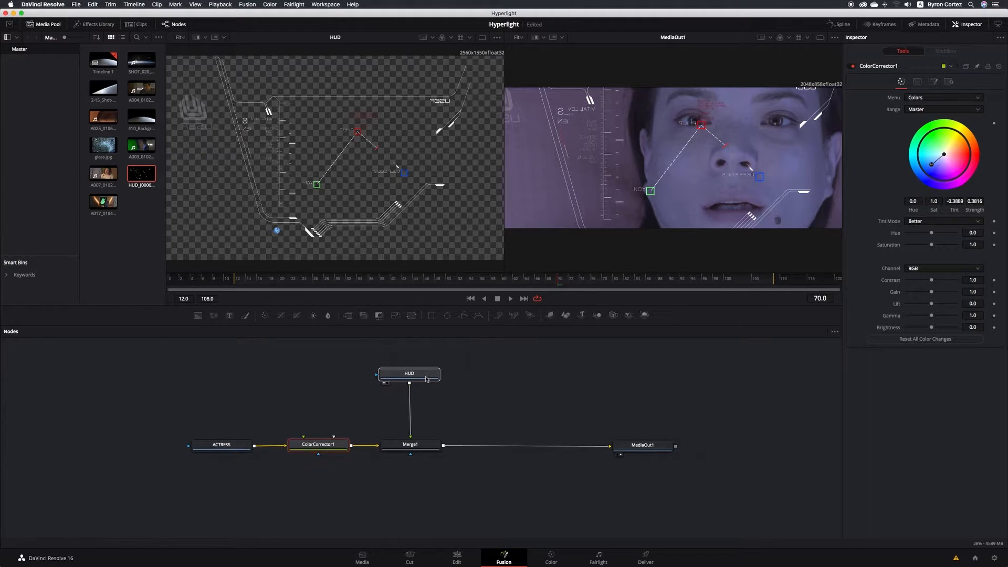
left_click(426, 379)
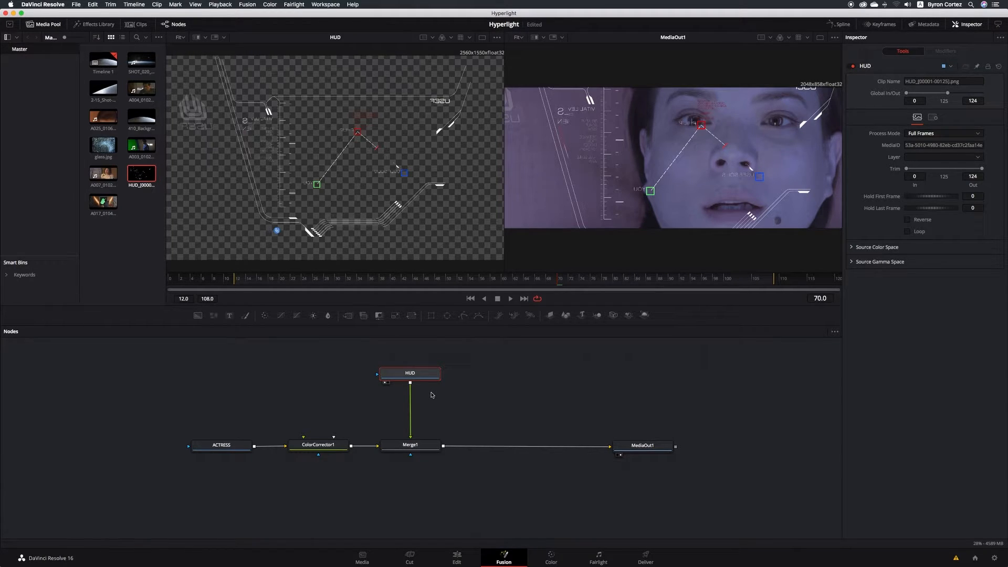
key("super+s")
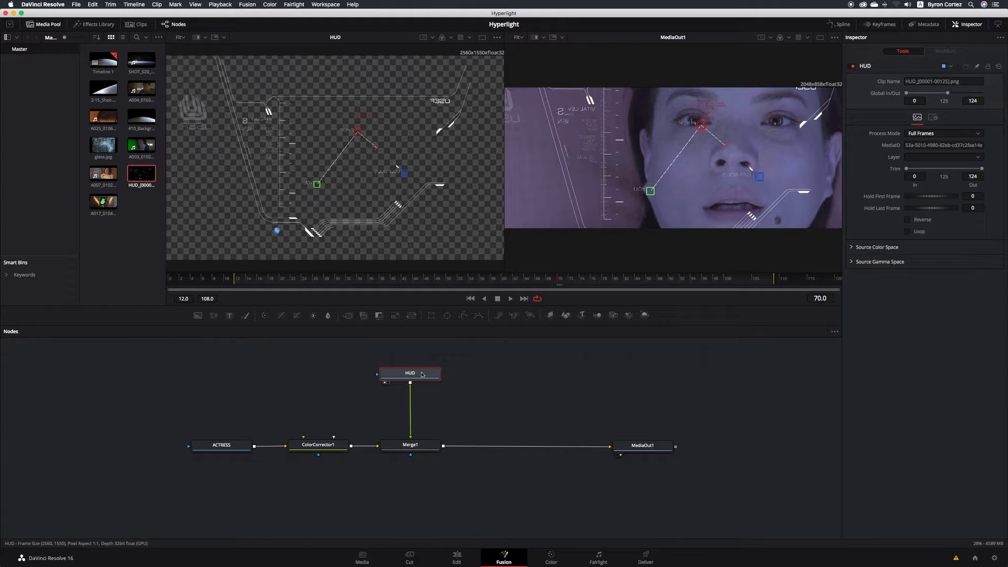
- Try the HUD node below ColorCorrector1 with its link to Merge1 kept, and return it above Merge1
left_click_drag(422, 375, 332, 495)
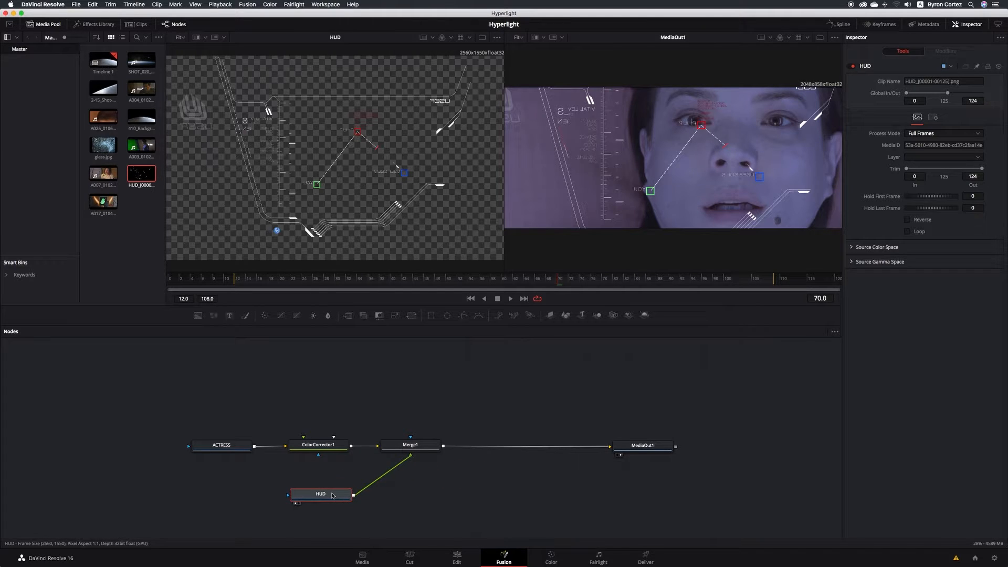
scroll(332, 495, "down", 1)
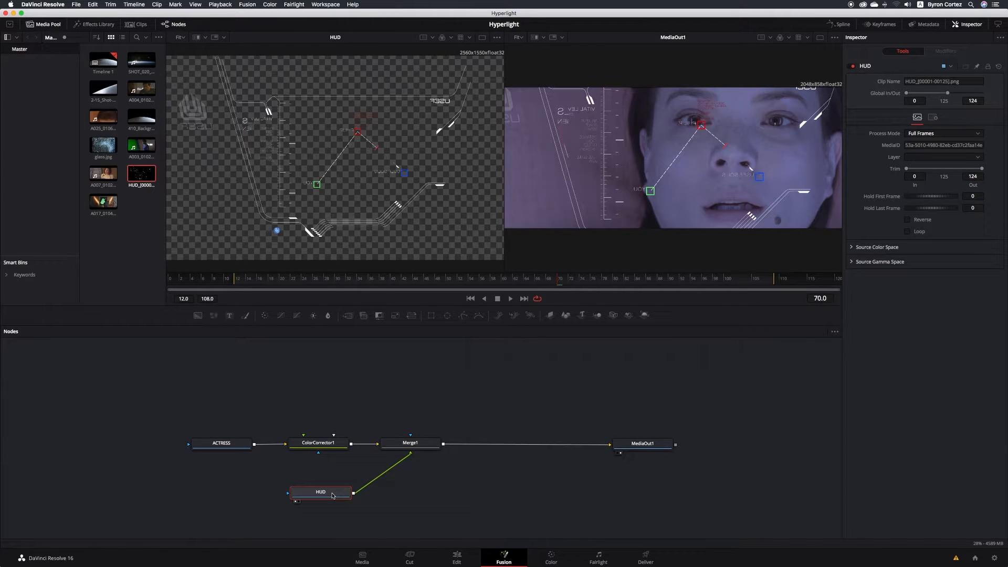
left_click_drag(332, 495, 422, 382)
scroll(423, 378, "down", 1)
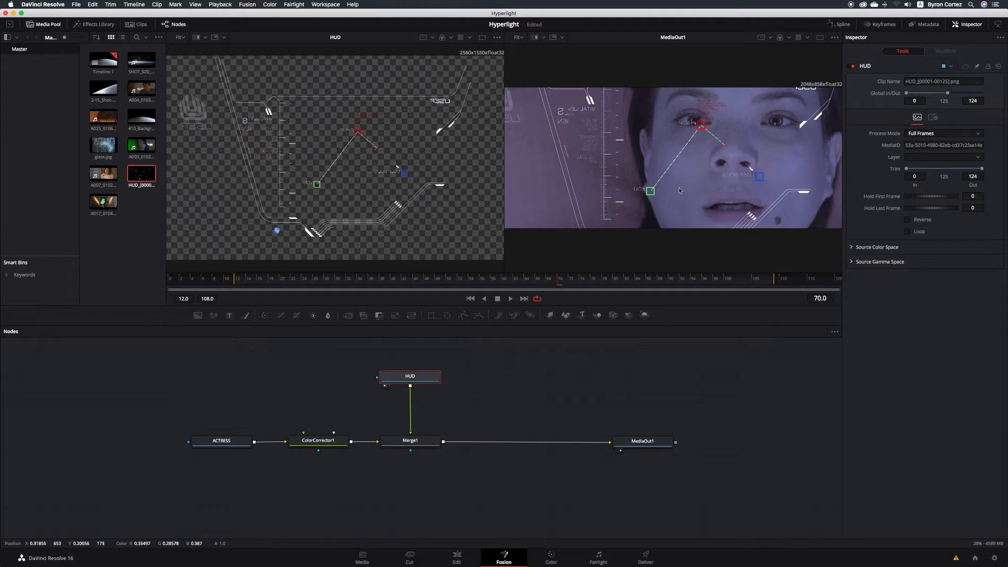
- View HUD in the right viewer to compare it with the merged result, and restore MediaOut1 there
left_click(388, 387)
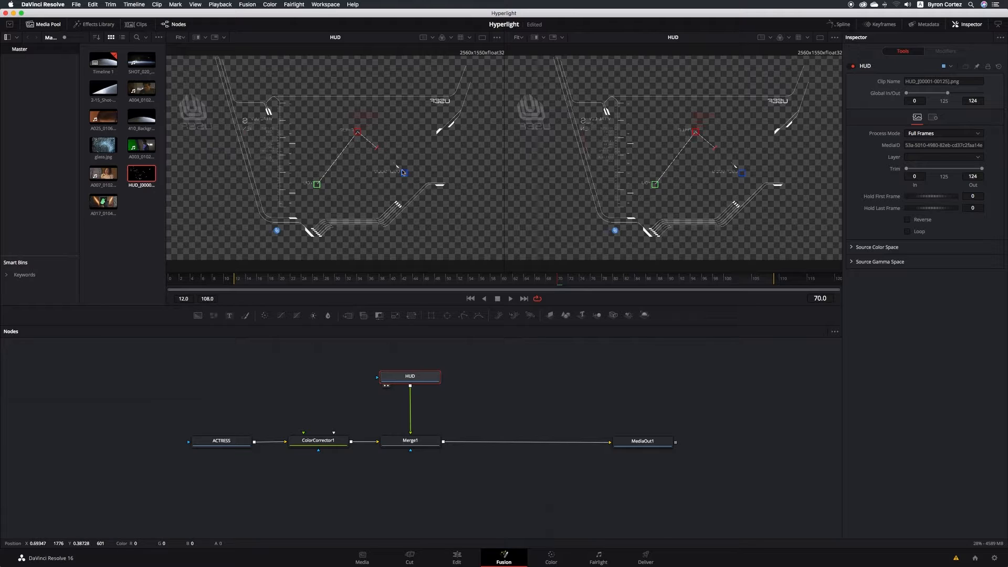
key("super+s")
left_click(620, 451)
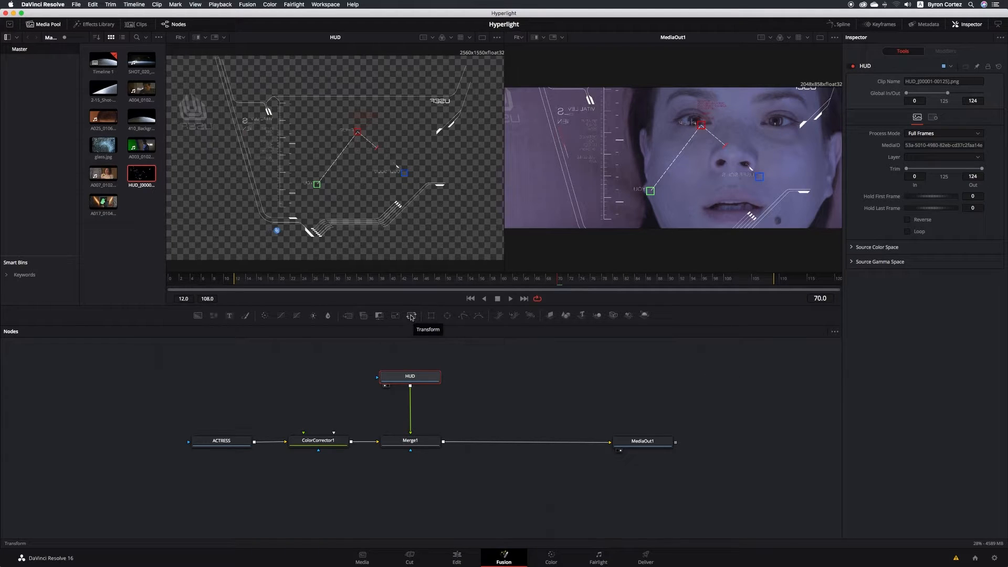
- Add a Transform node on the connection between HUD and Merge1, align it with them, and save the project
left_click_drag(413, 319, 502, 380)
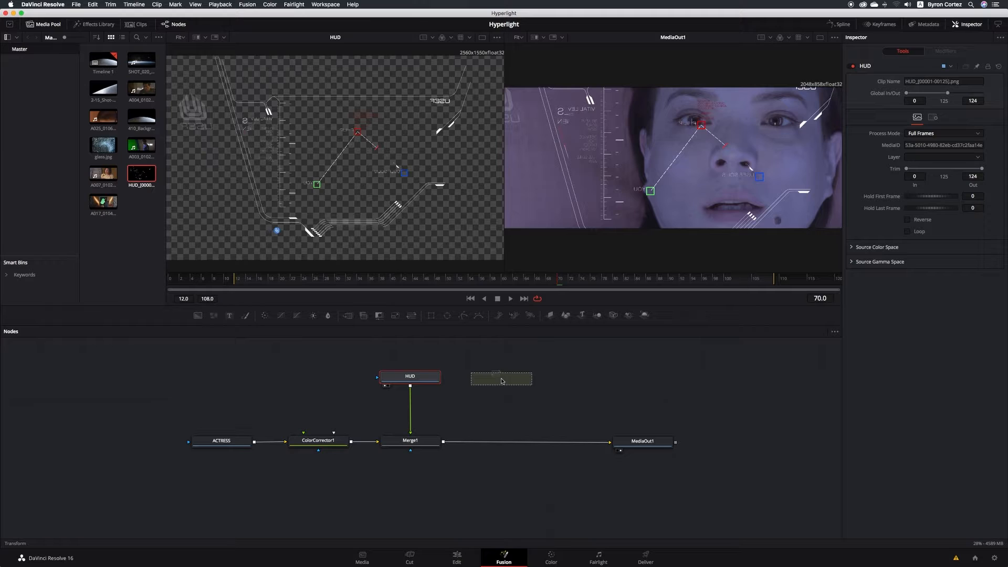
left_click_drag(502, 381, 495, 402)
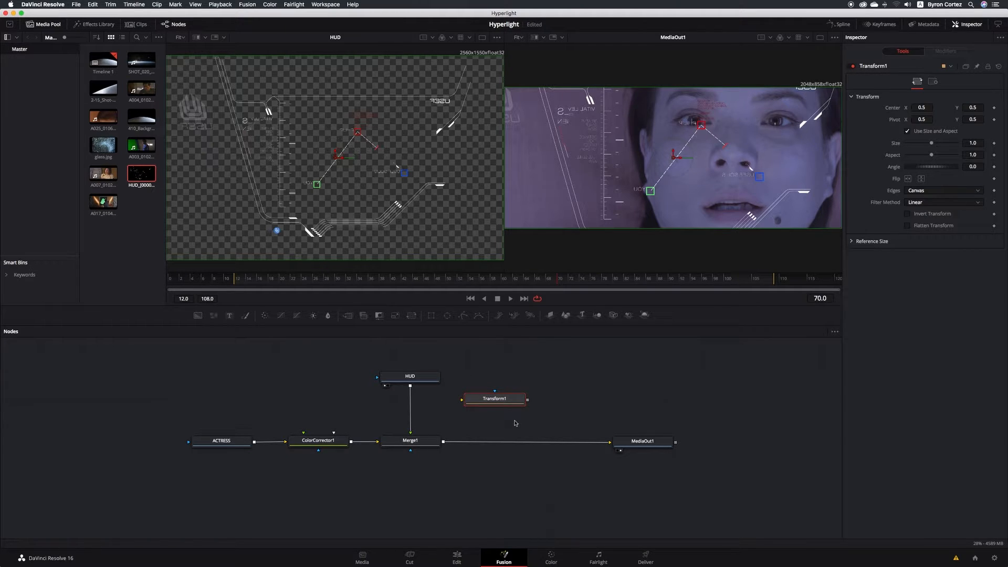
mouse_move(511, 400)
left_mouse_down()
mouse_move(404, 406)
mouse_move(511, 403)
mouse_move(500, 418)
mouse_move(502, 461)
mouse_move(504, 392)
left_mouse_up()
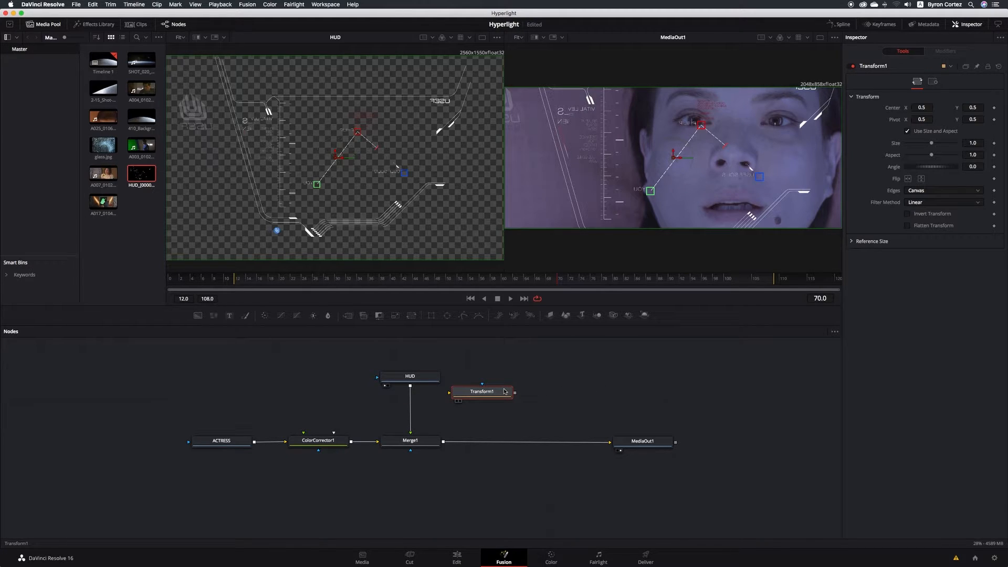
left_click_drag(505, 391, 411, 402)
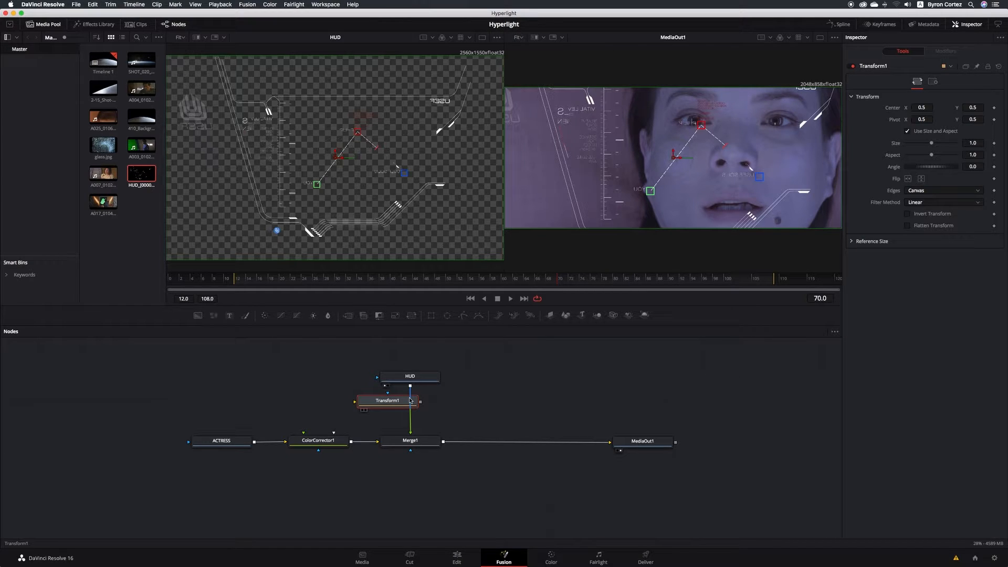
left_click_drag(410, 401, 425, 409)
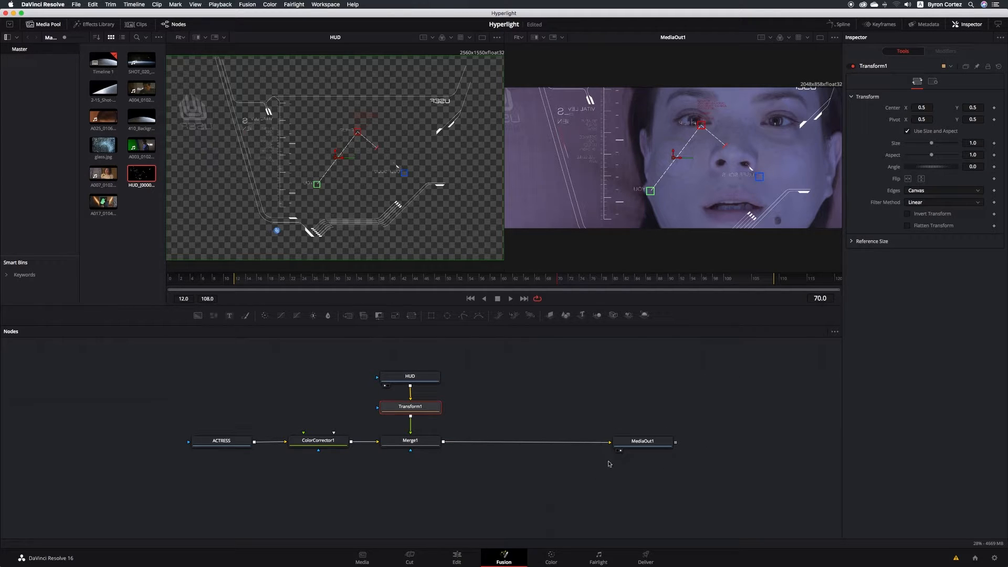
key("super+s")
- Scale the HUD graphic with Transform1 to Size 0.66 and shift its Center X to 0.437
left_click_drag(933, 145, 925, 146)
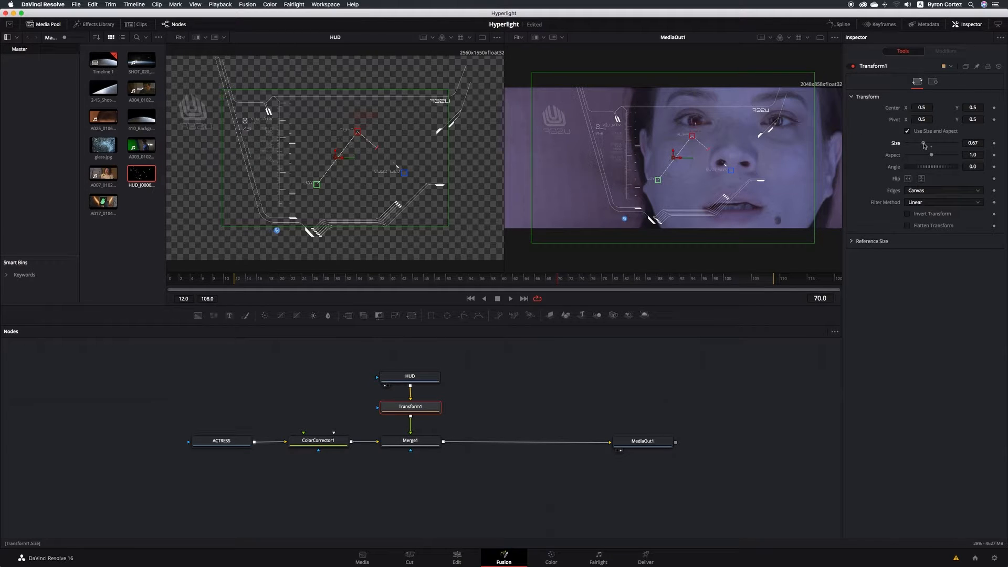
left_click_drag(925, 145, 924, 145)
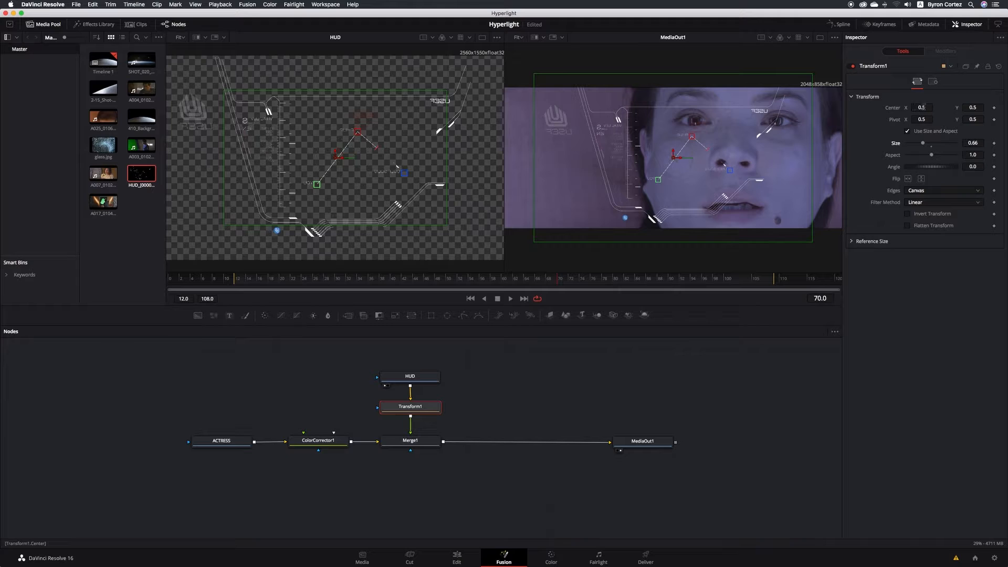
left_click_drag(922, 108, 907, 107)
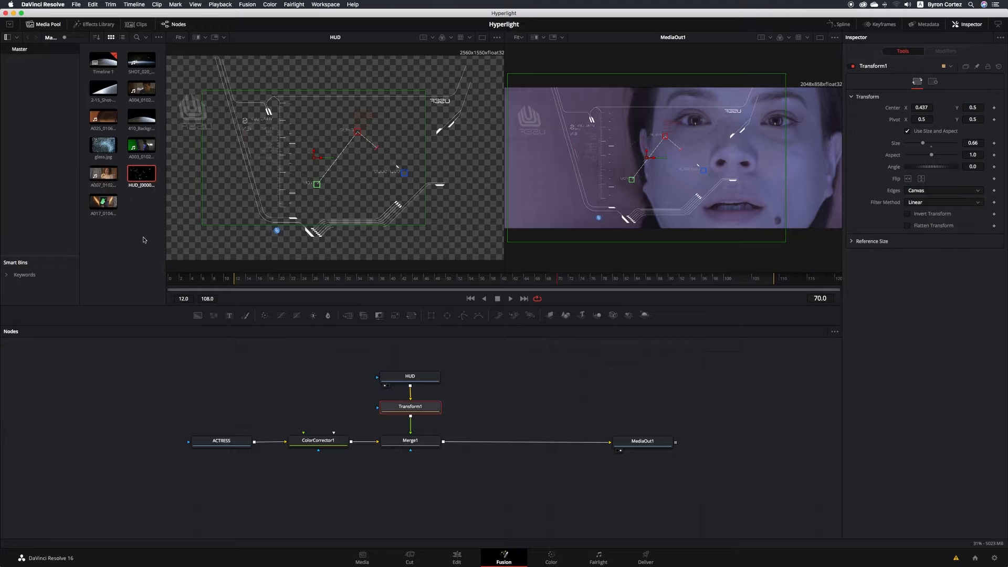
- Add glass.jpg from the Media Pool as a node beside HUD, renamed GLASS, and load it into the left viewer
left_click(108, 149)
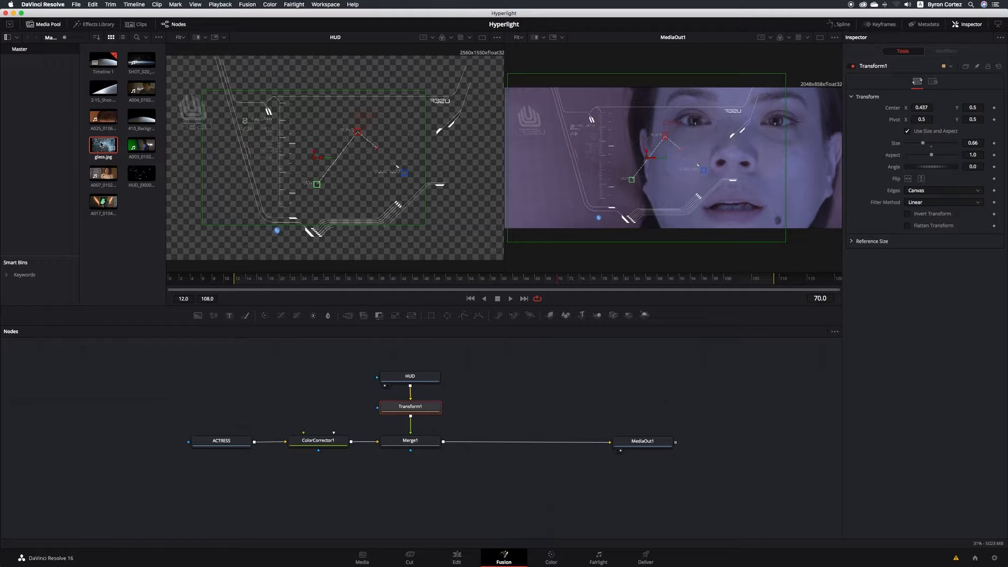
left_click_drag(101, 145, 505, 388)
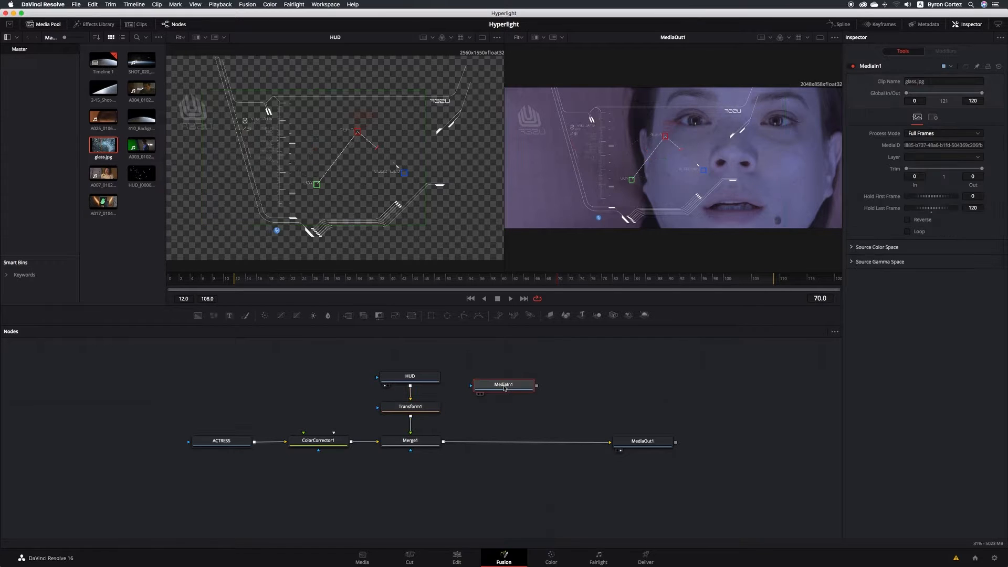
right_click(524, 387)
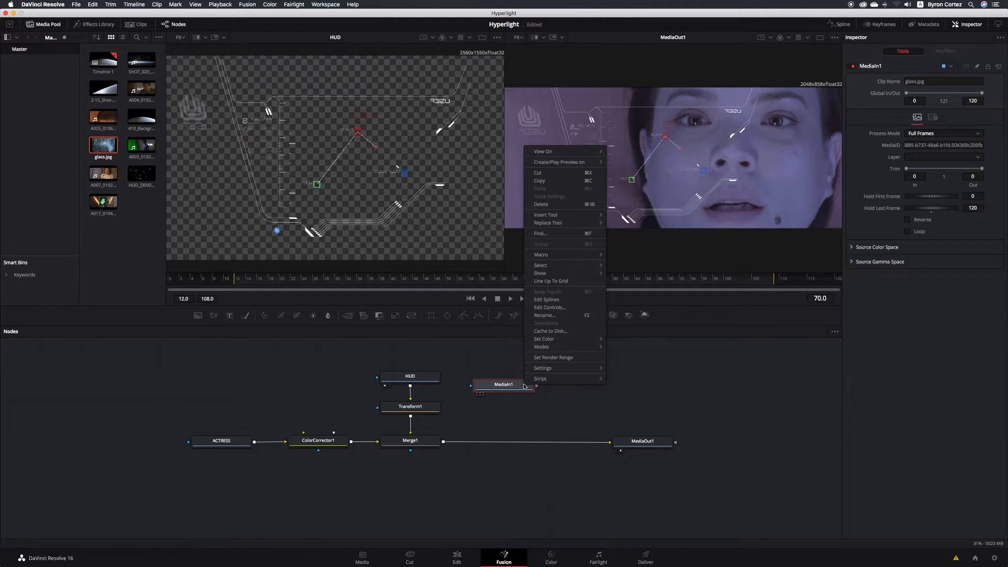
left_click(567, 316)
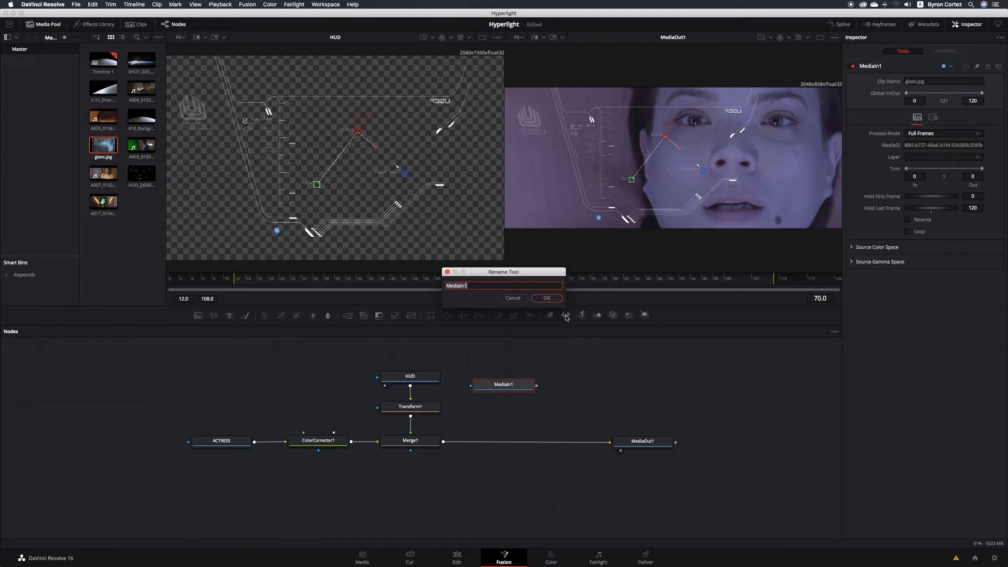
type("glass")
key("BackSpace")
key("BackSpace")
key("BackSpace")
key("BackSpace")
key("BackSpace")
type("GLASS")
key("Return")
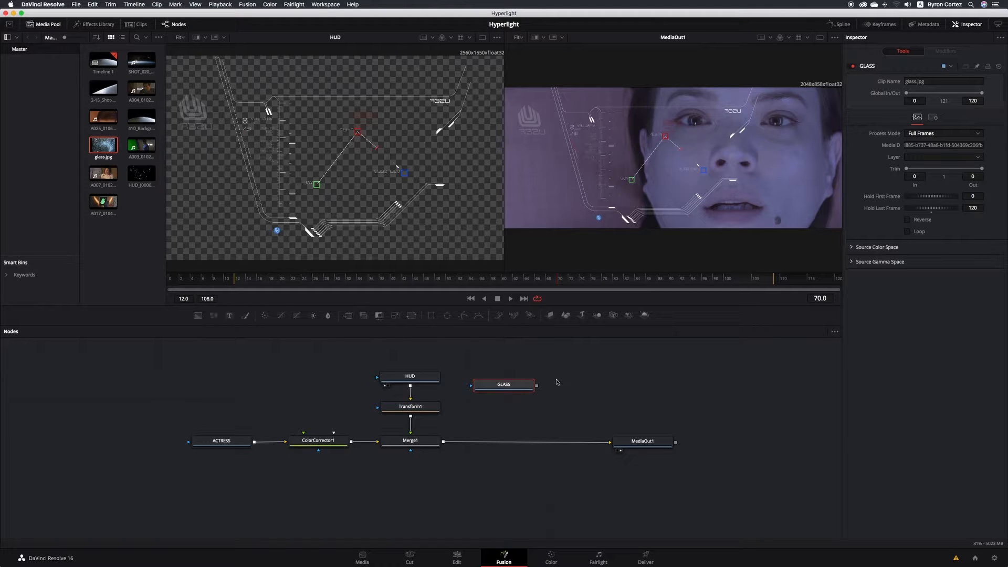
key("1")
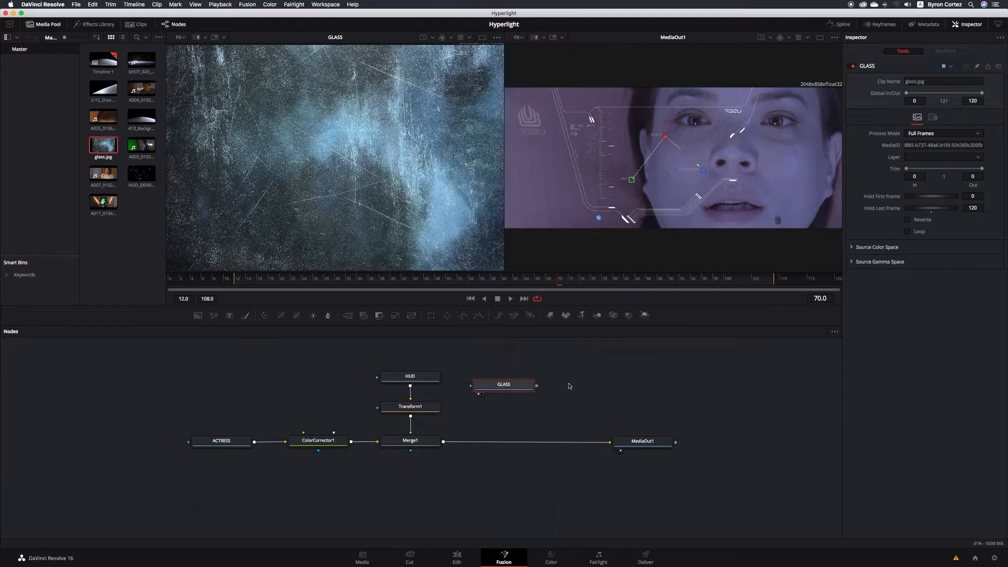
- Insert a second Merge node after Merge1, connect GLASS as its foreground, save the project, and align GLASS above it
left_click(430, 441)
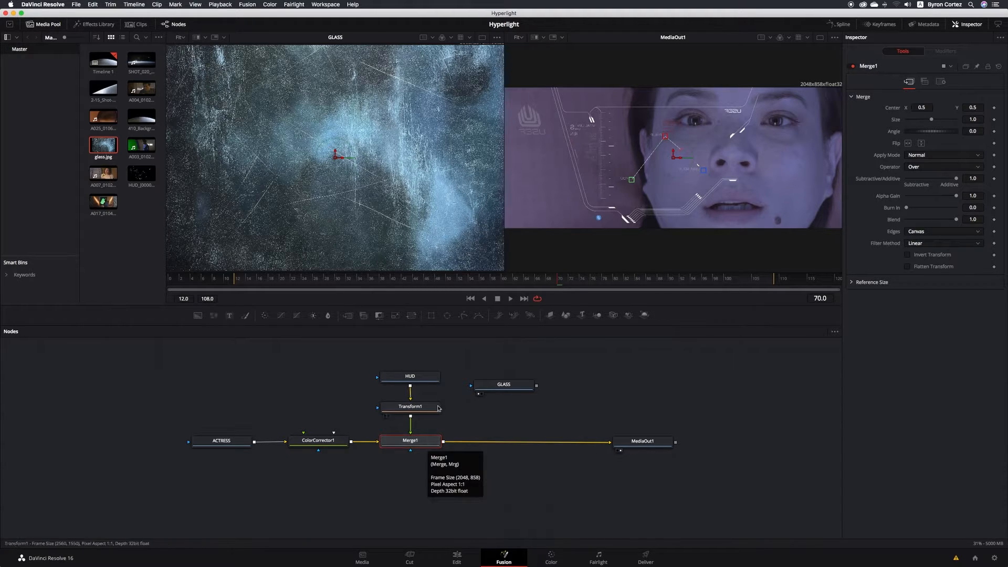
left_click(351, 317)
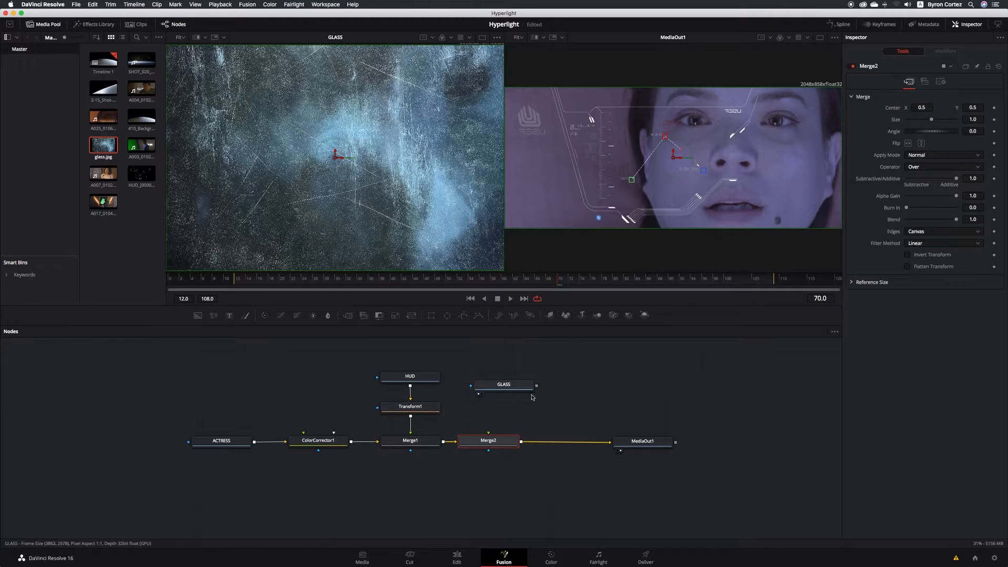
left_click_drag(537, 387, 488, 434)
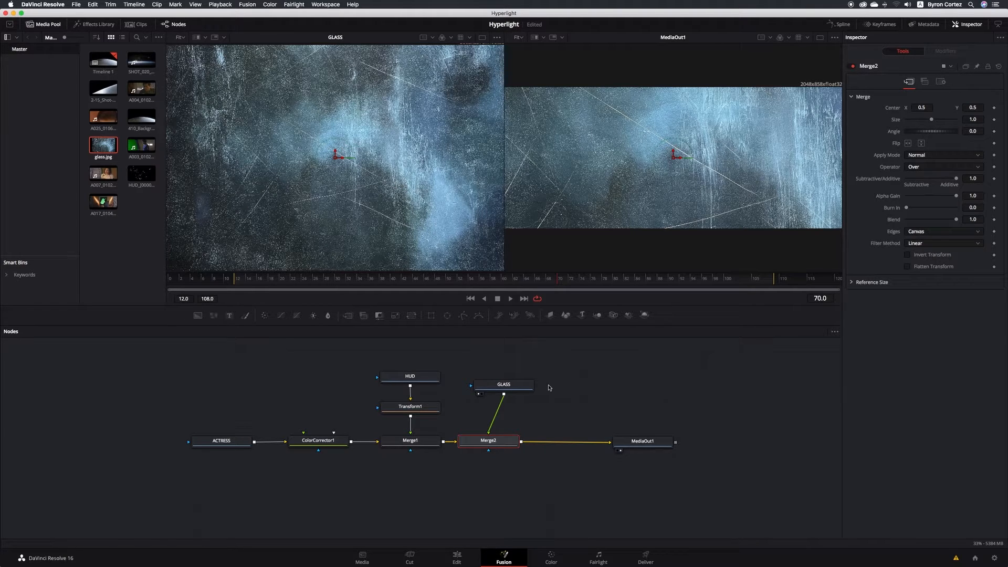
key("super+s")
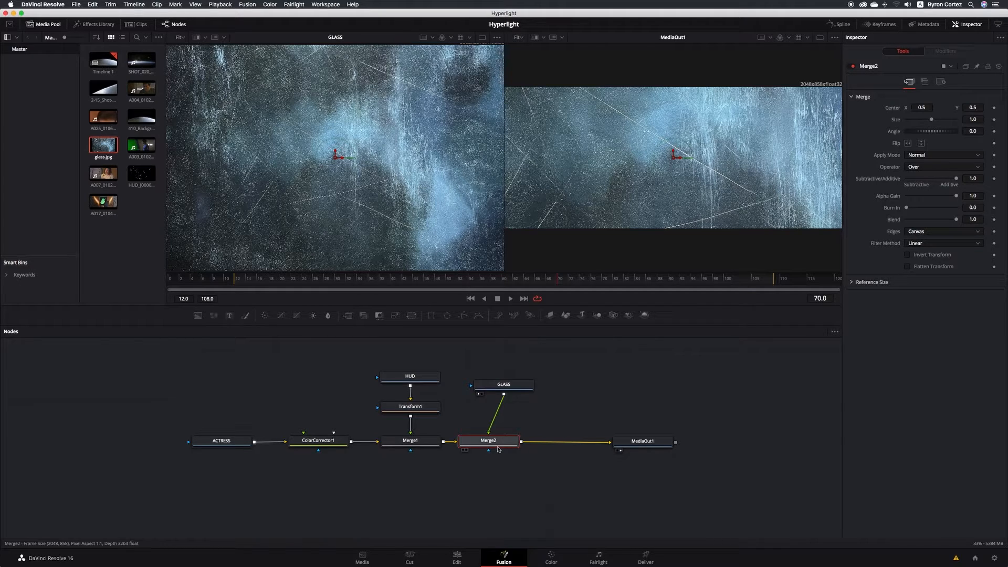
left_click_drag(521, 390, 508, 379)
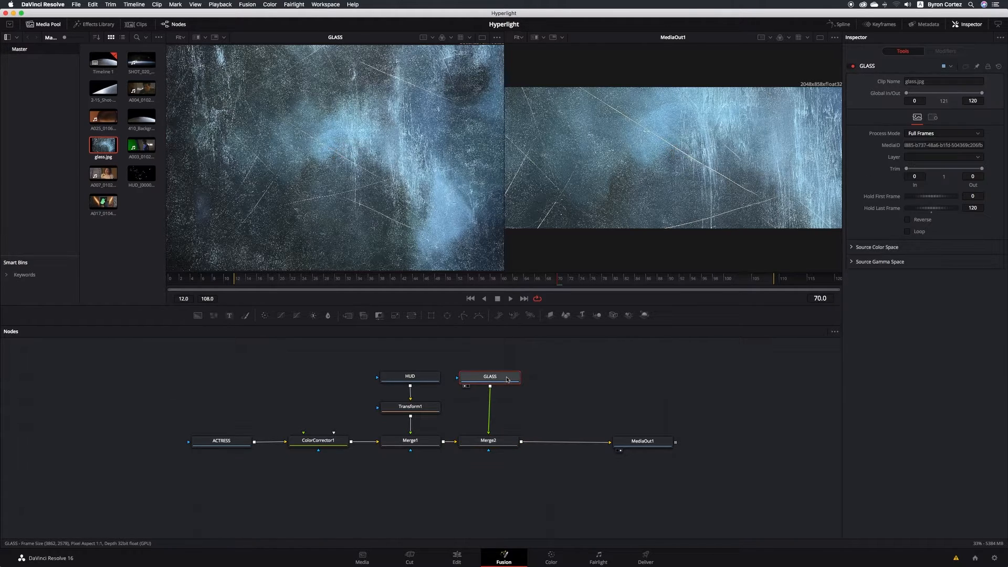
- Set Merge2's Apply Mode to Overlay and lower its Blend to 0.26
left_click(512, 442)
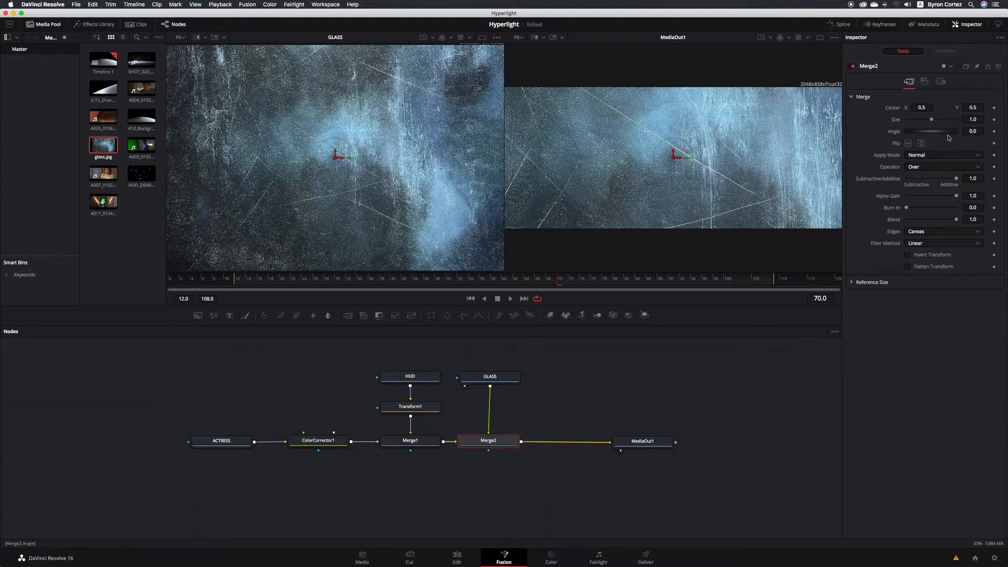
left_click(979, 156)
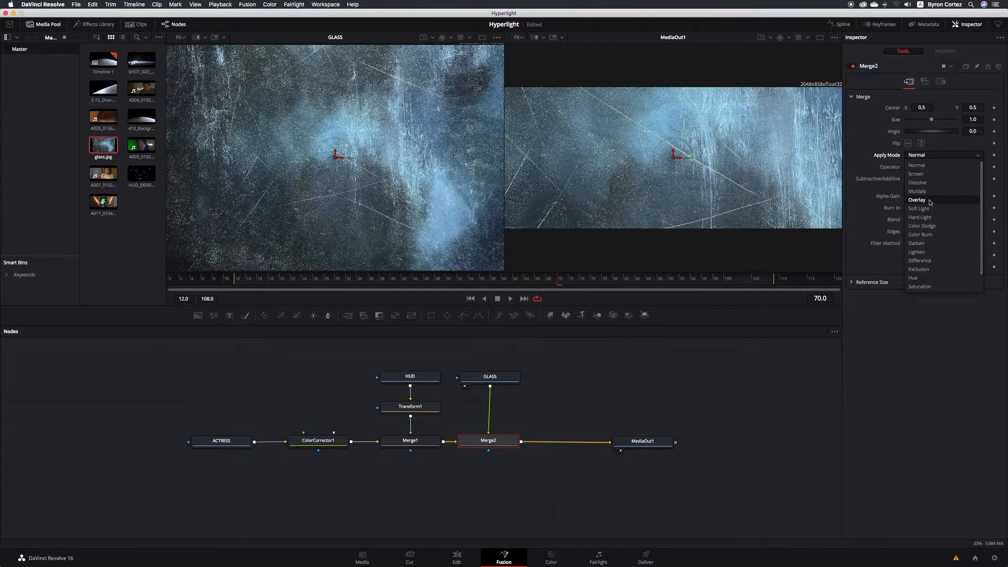
left_click(920, 201)
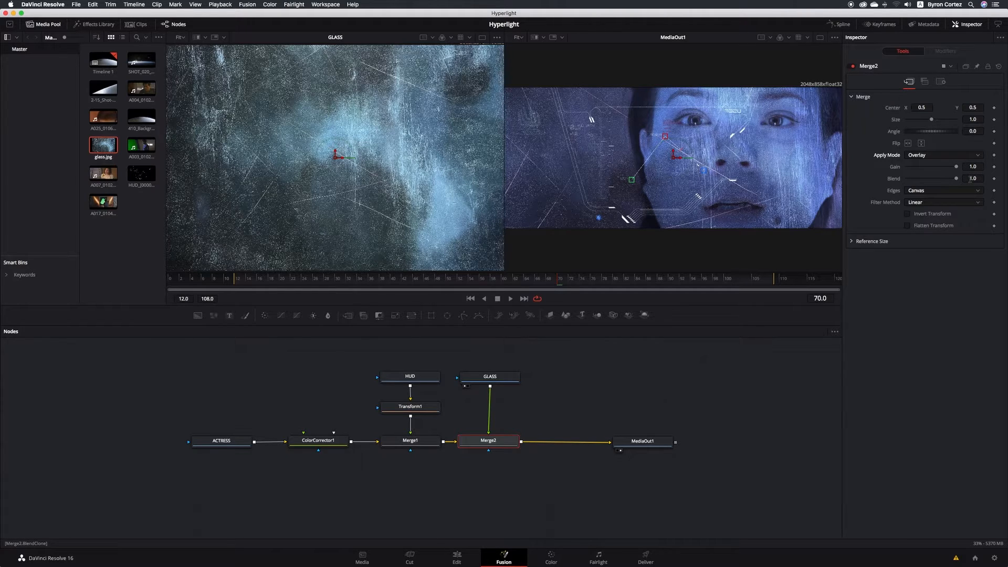
left_click_drag(957, 181, 921, 181)
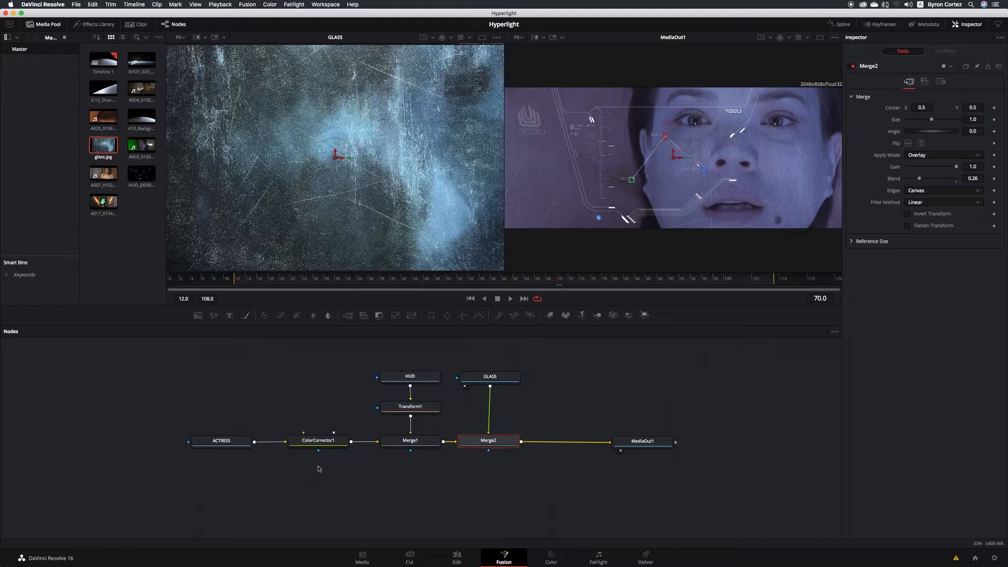
- Move ACTRESS and ColorCorrector1 together away from Merge1 to make room for another node between them
left_click_drag(165, 399, 342, 479)
left_click_drag(339, 441, 250, 441)
left_click(278, 425)
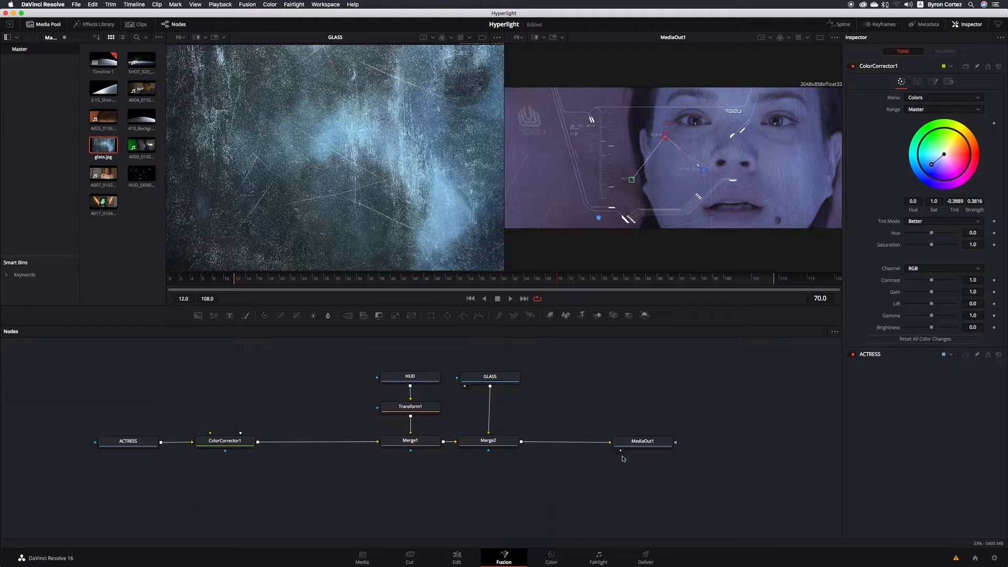
- Insert a Brightness/Contrast node after ColorCorrector1 and lower its Gamma to 0.66
mouse_move(653, 448)
left_click(245, 443)
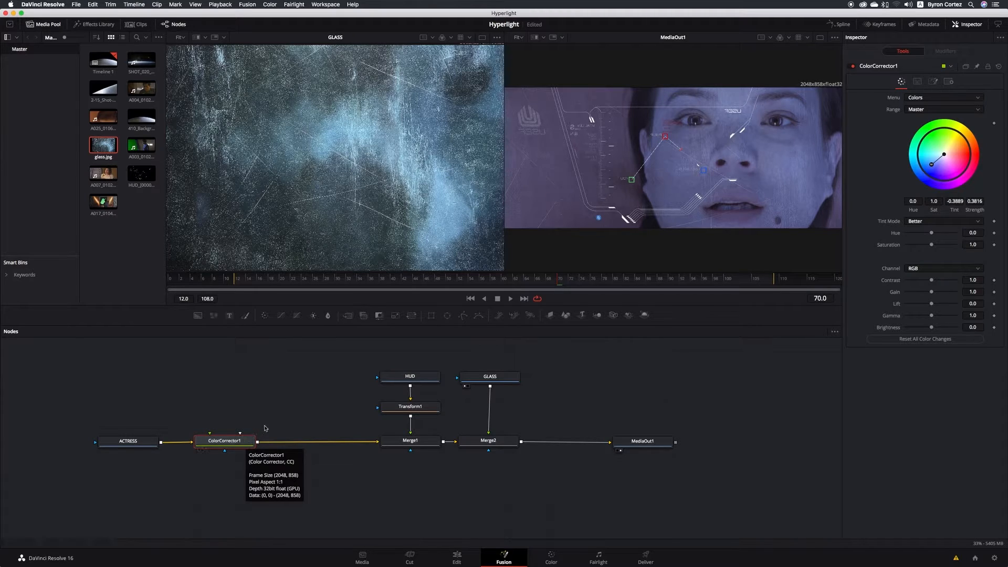
left_click(313, 317)
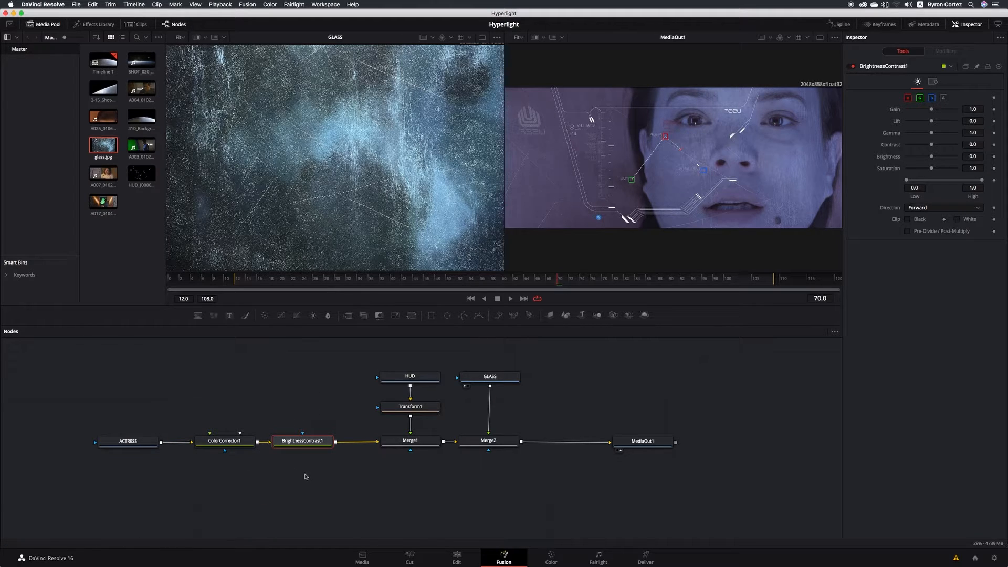
mouse_move(327, 444)
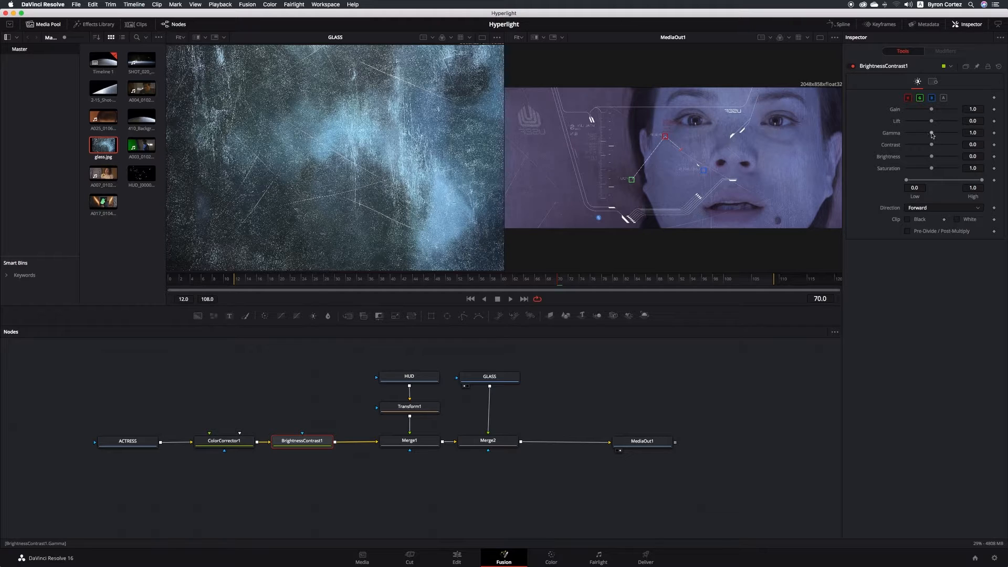
left_click_drag(932, 135, 924, 135)
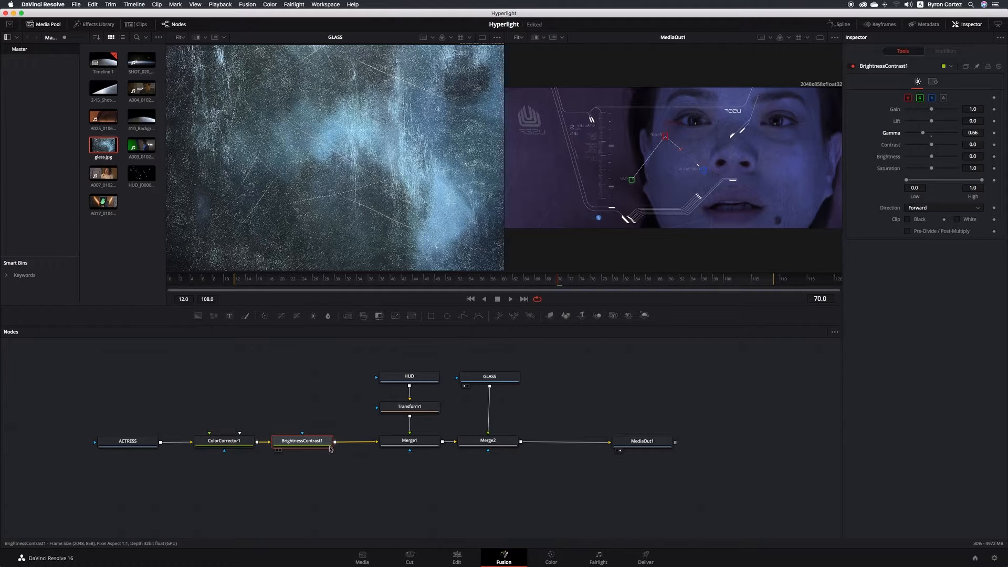
- Add an Ellipse mask to BrightnessContrast1, shift it over the face to Center X about 0.591, and widen it to 0.803
left_click(447, 316)
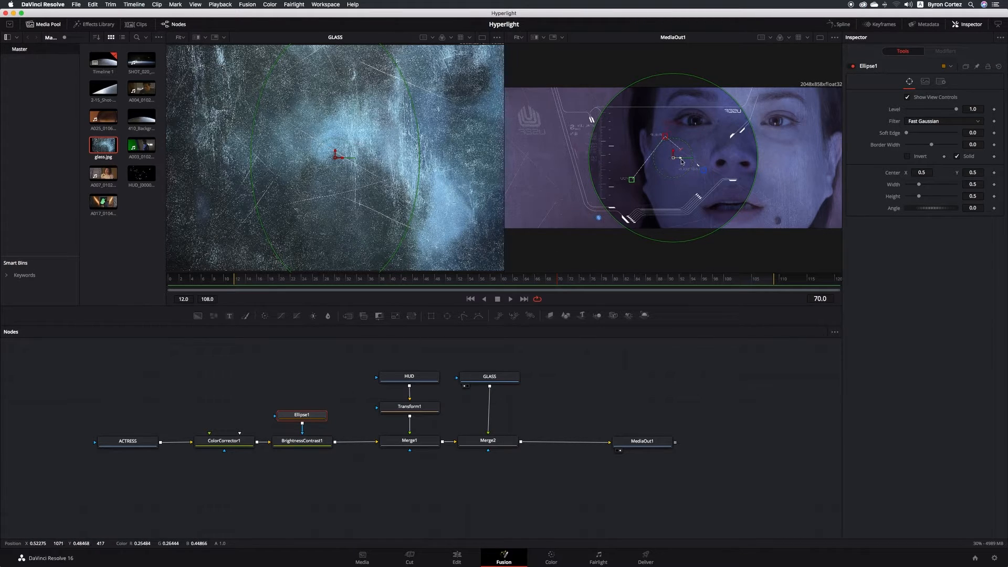
left_click_drag(681, 161, 712, 162)
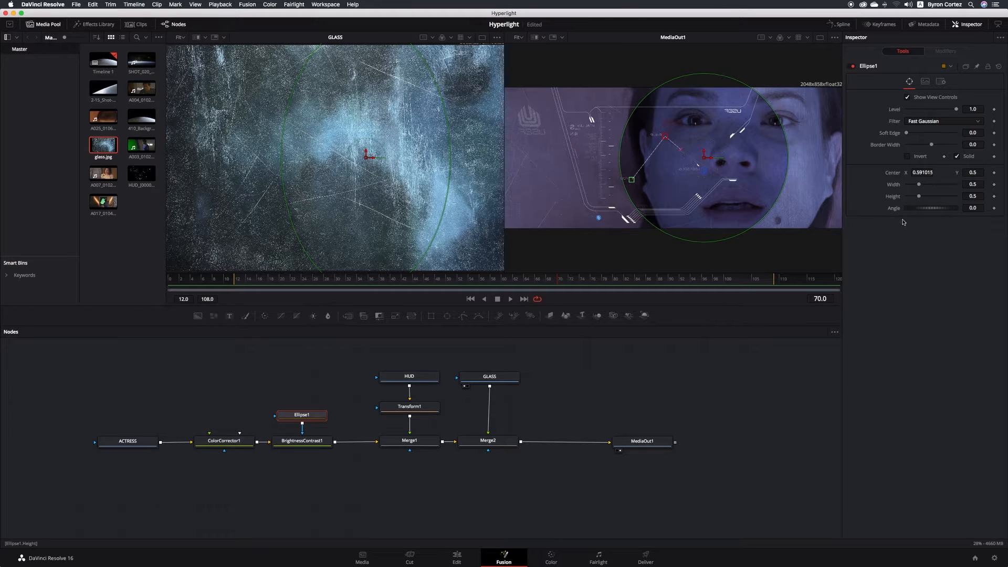
left_click_drag(919, 184, 927, 188)
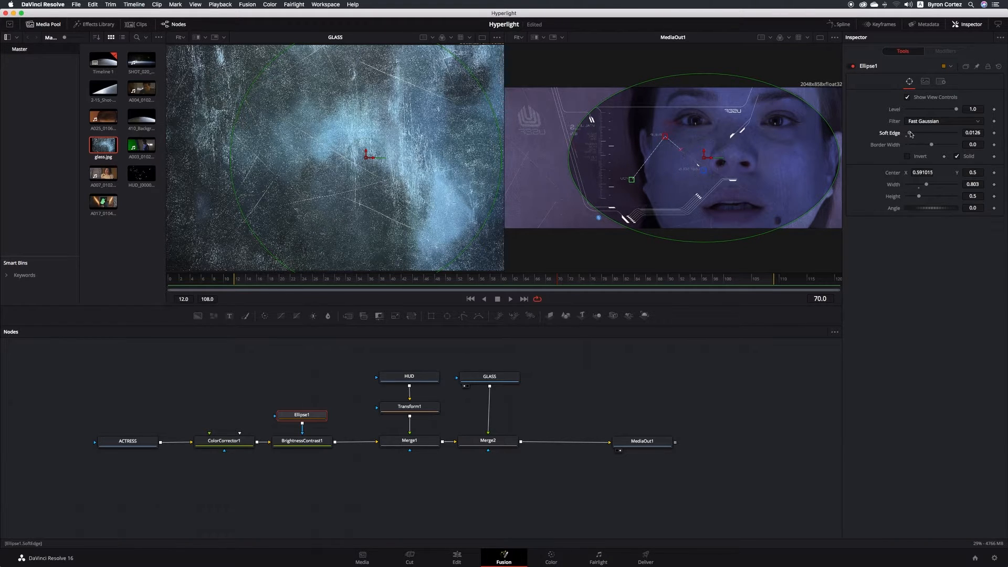
- Soften the ellipse mask with a Soft Edge of 0.1575, save the project, and invert the mask
left_click_drag(906, 133, 947, 136)
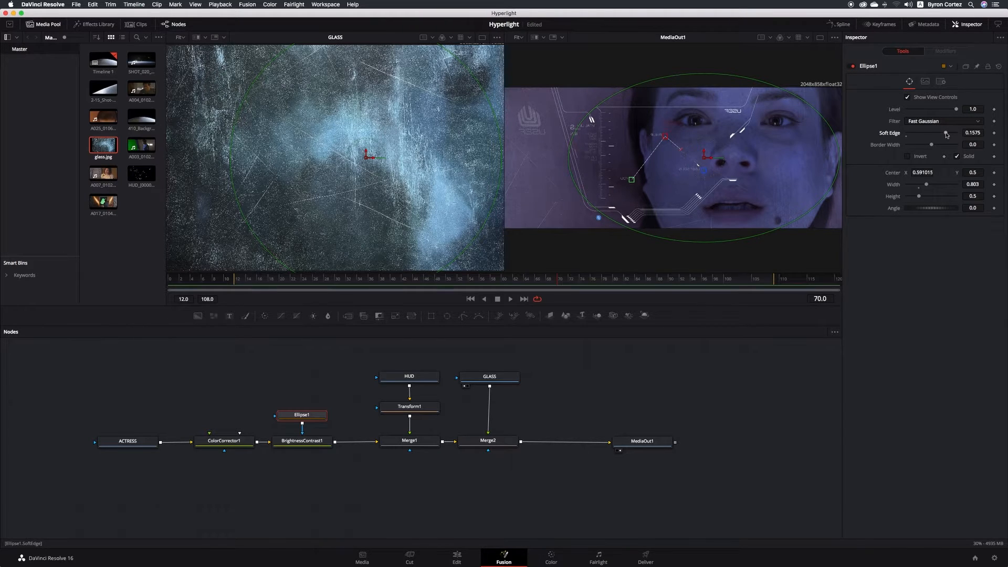
left_click(973, 124)
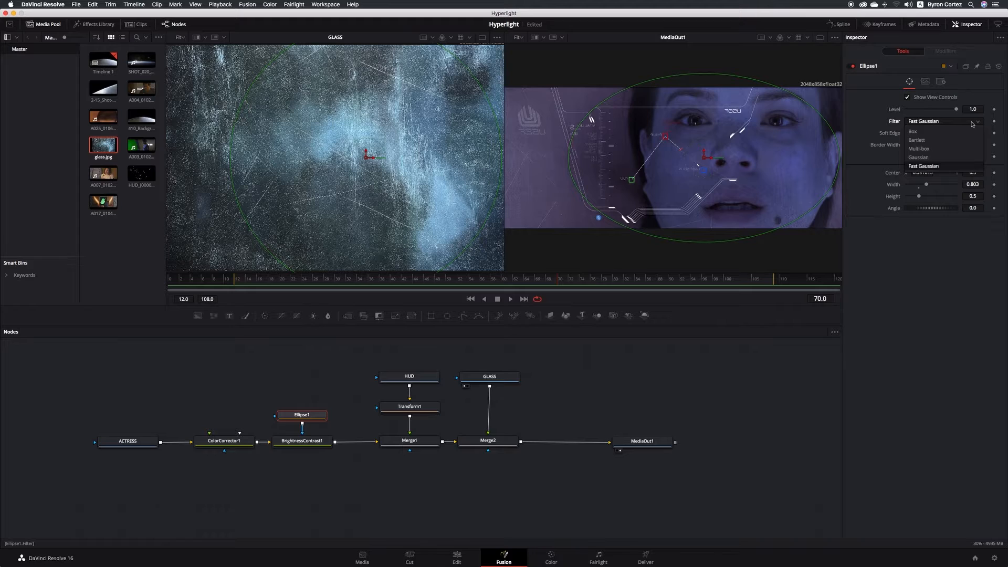
left_click(895, 122)
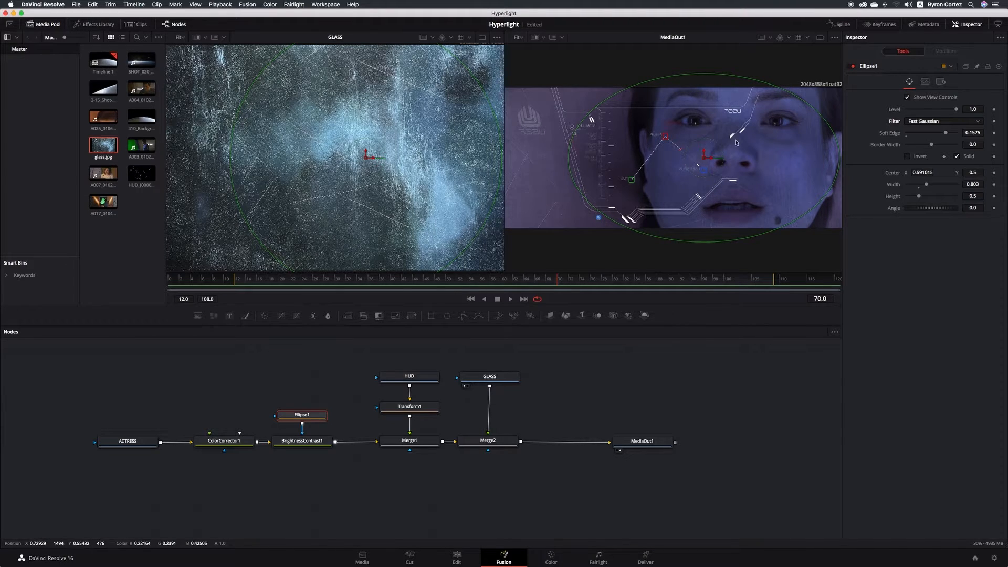
key("super+s")
left_click(908, 156)
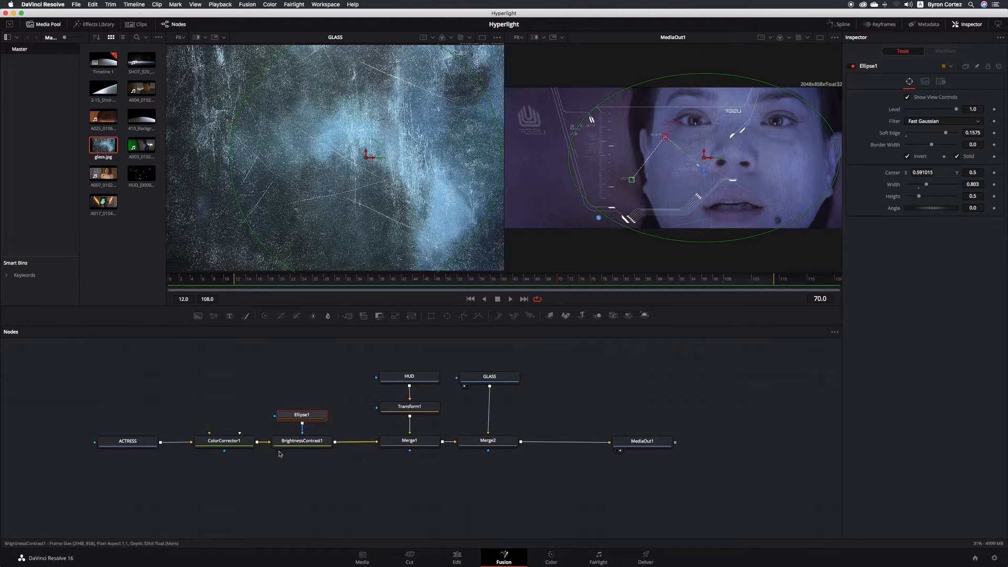
mouse_move(317, 451)
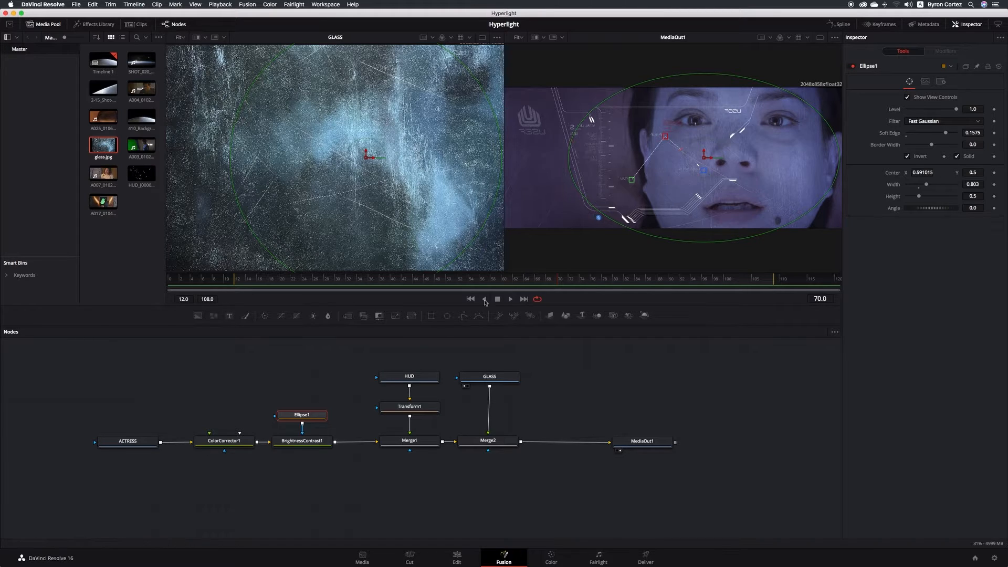
- Insert a Soft Glow node from the Blur tools between HUD and Transform1
left_click(423, 378)
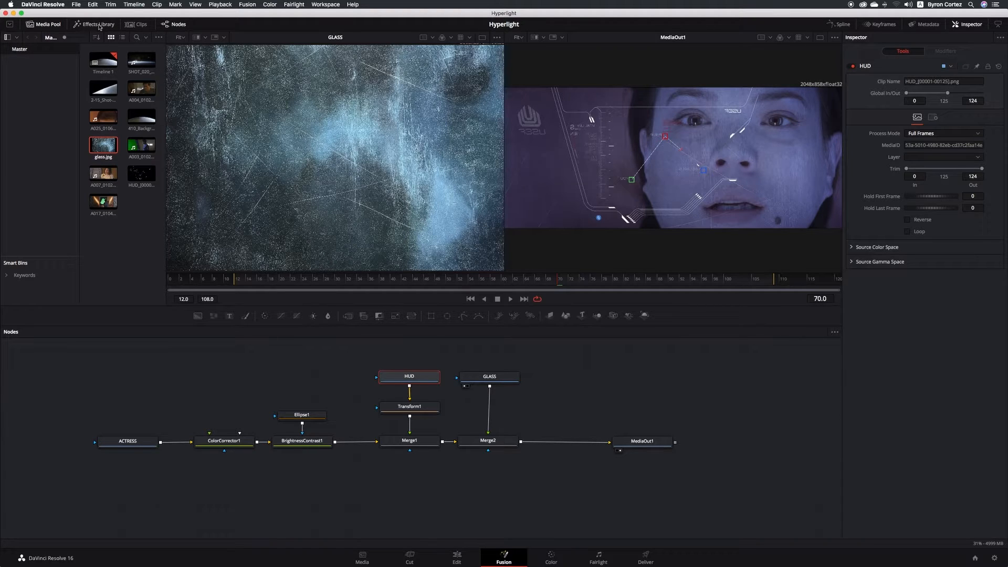
left_click(99, 25)
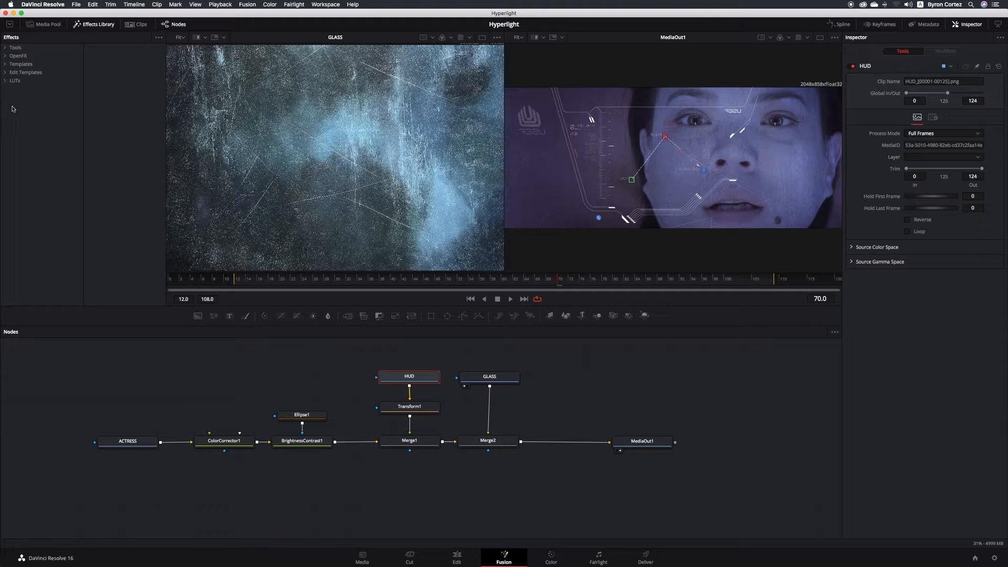
left_click(5, 49)
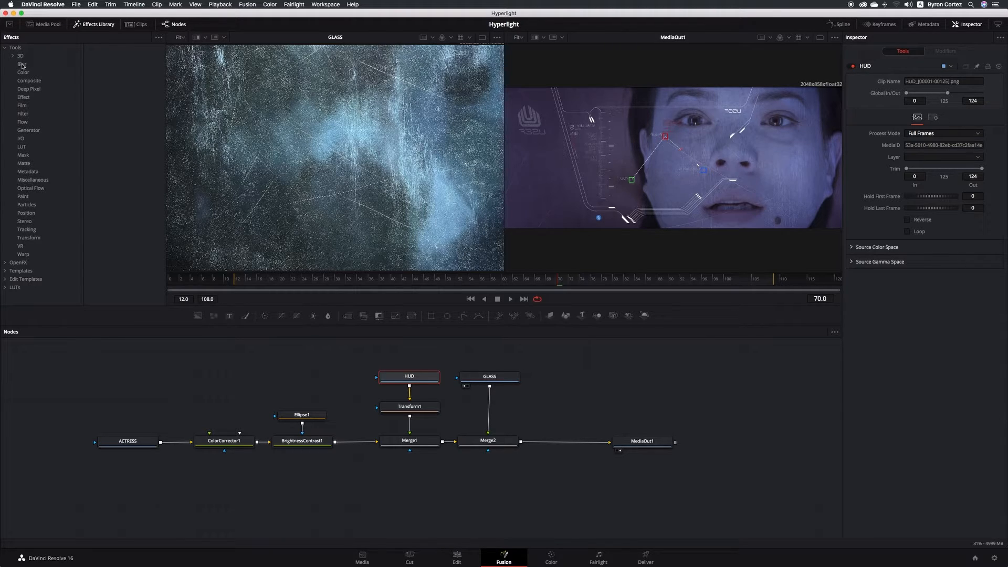
left_click(22, 65)
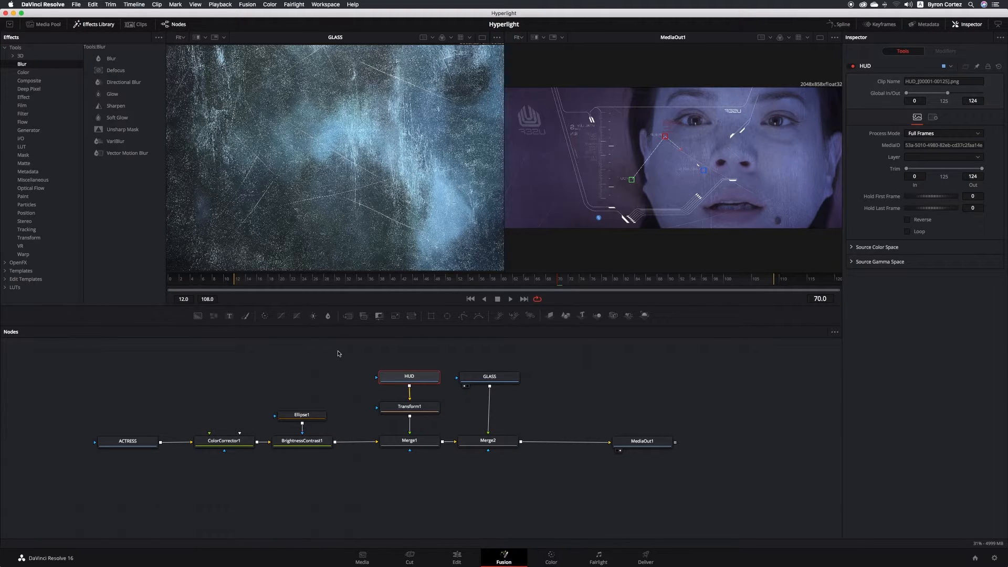
left_click(116, 118)
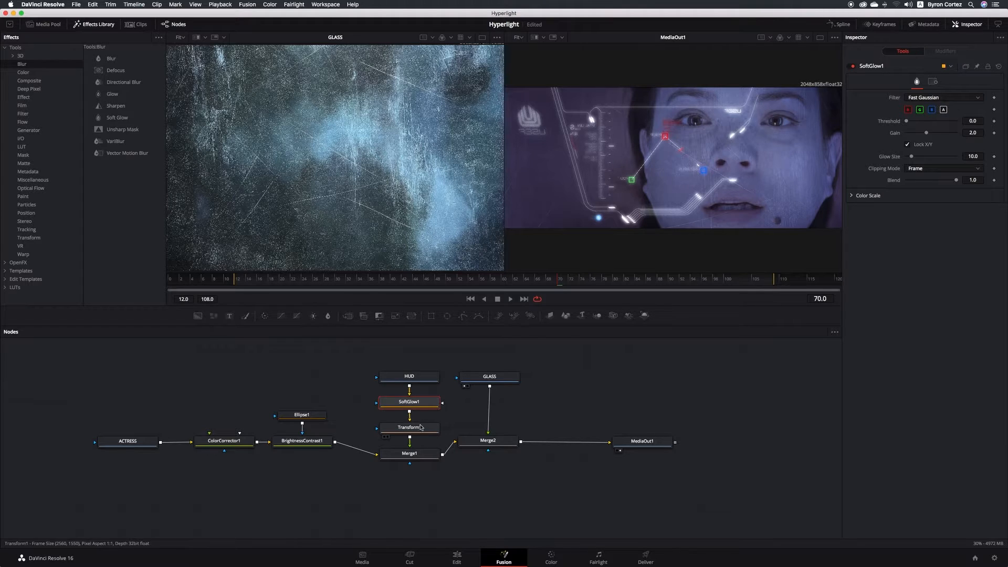
mouse_move(423, 413)
- Try other Threshold and Gain values on SoftGlow1, including a Gain of about 1.5, and reset both to their defaults
left_click(973, 98)
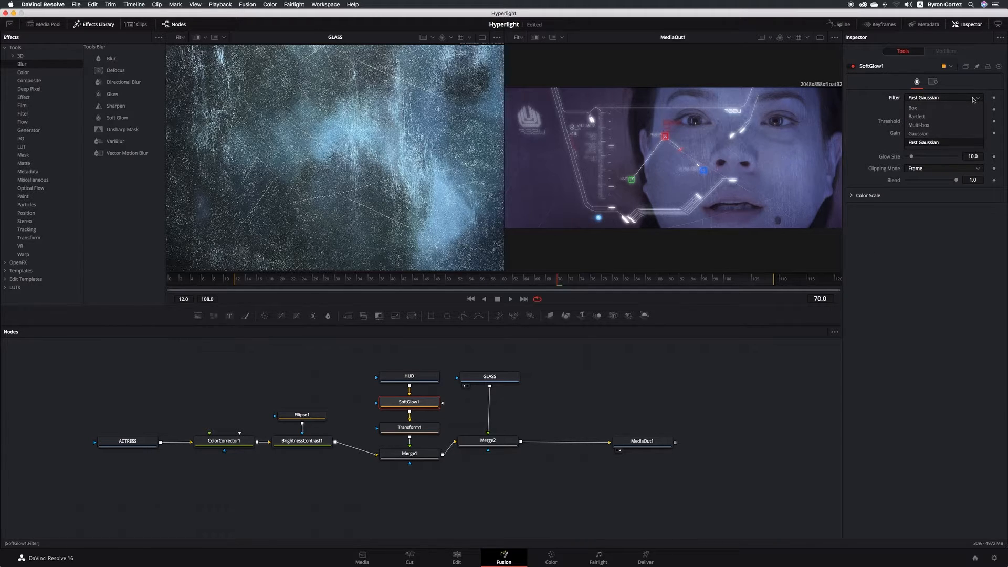
left_click(876, 98)
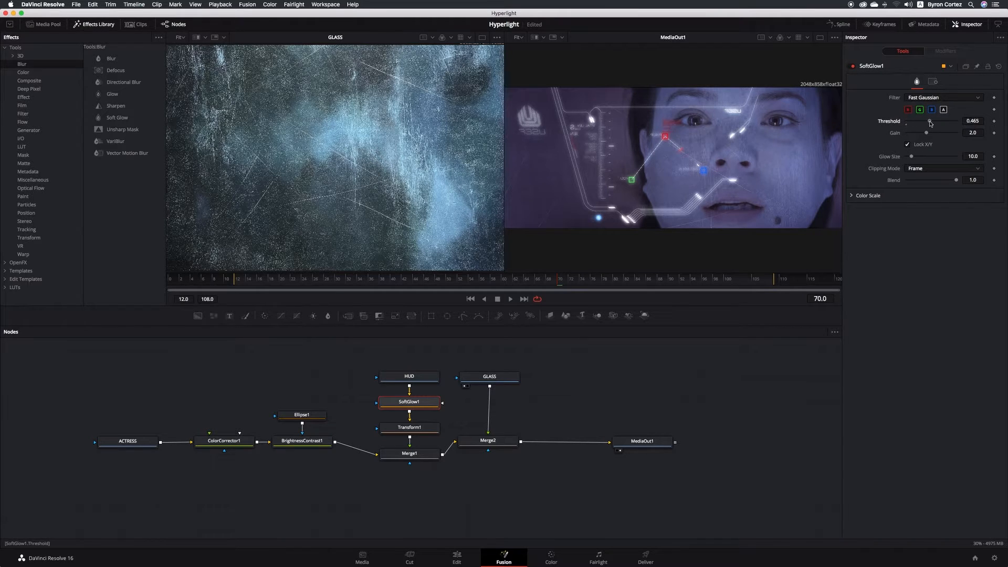
mouse_move(928, 135)
left_mouse_down()
mouse_move(939, 134)
mouse_move(922, 134)
left_mouse_up()
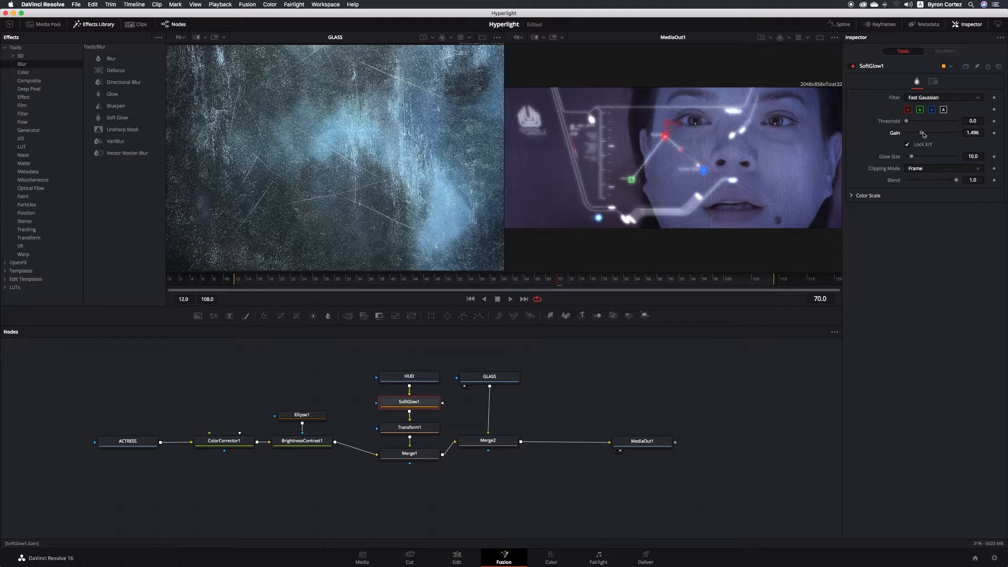
double_click(894, 134)
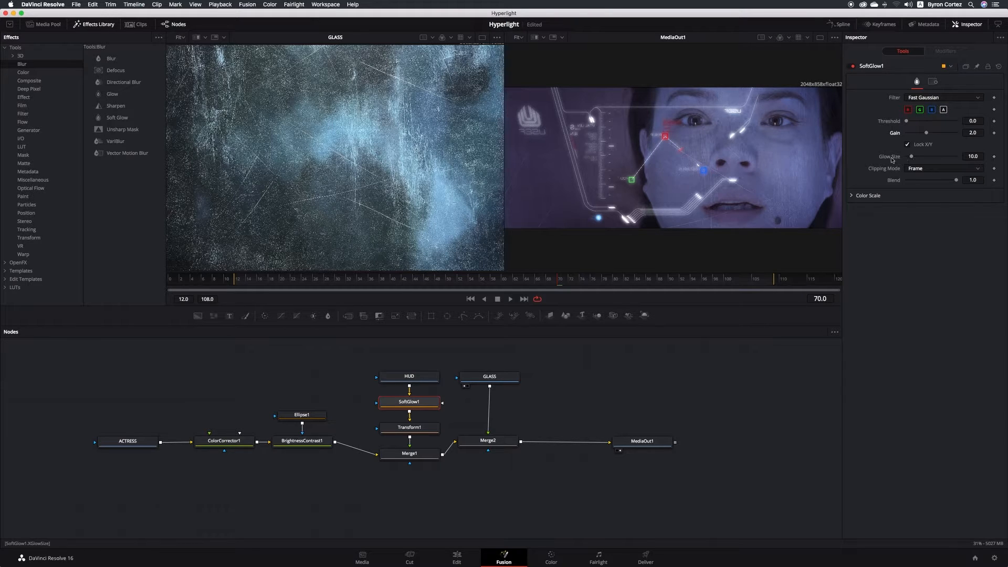
- Reduce SoftGlow1's Glow Size to 3.1 and save the project
left_click_drag(912, 159, 908, 159)
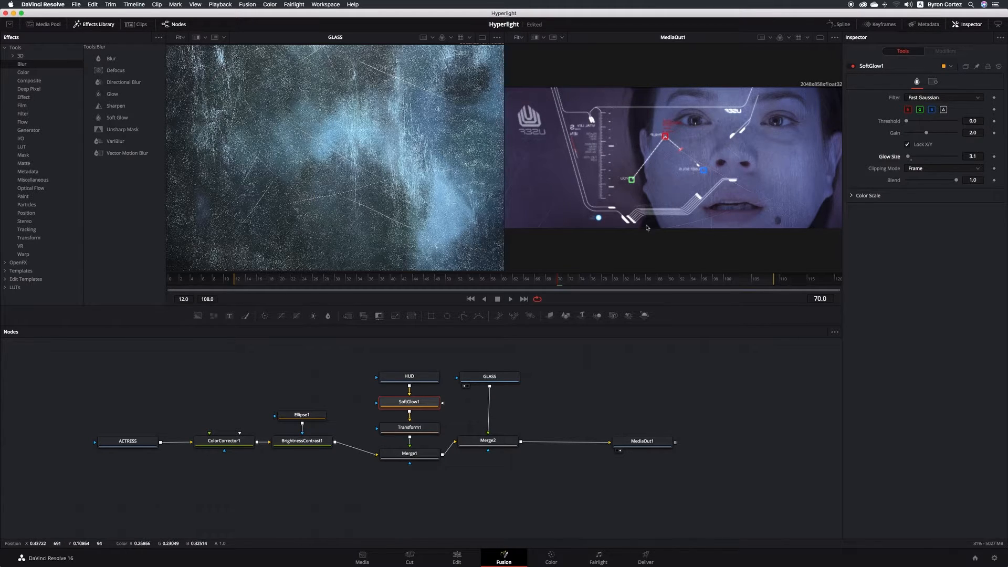
key("super+s")
- Add a Lens Reflections node after Merge2, ahead of MediaOut1, and save the project
left_click(509, 444)
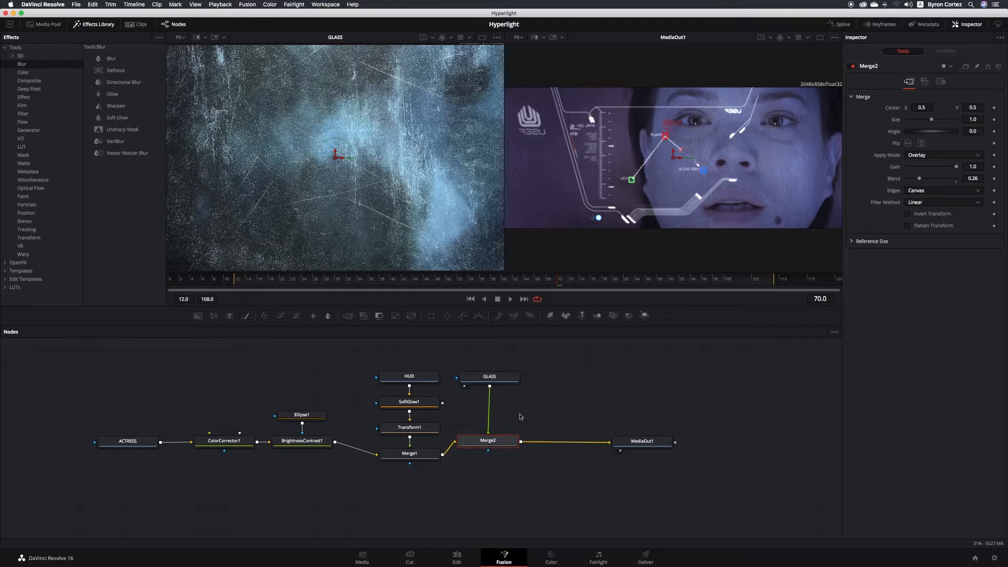
key("shift+space")
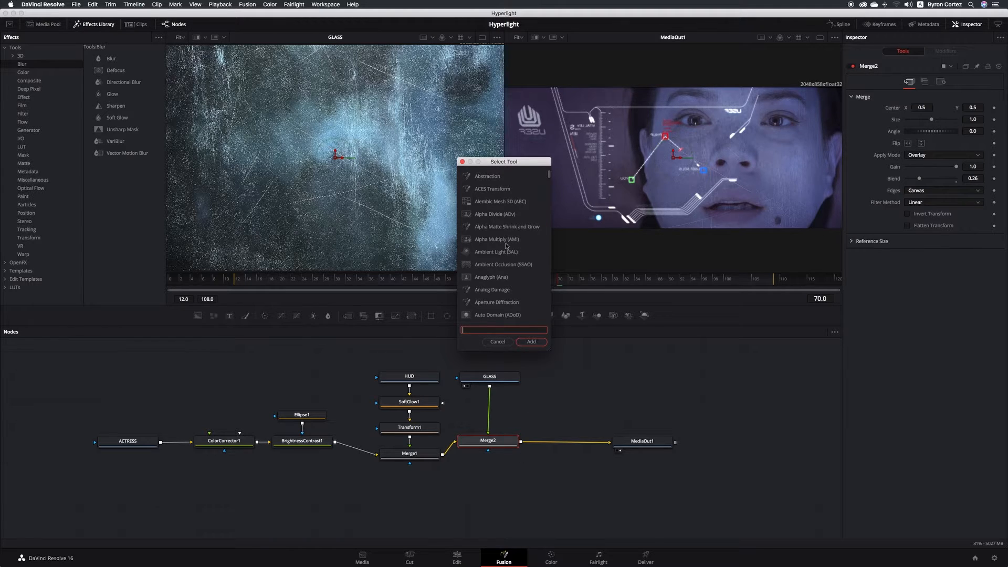
scroll(492, 218, "down", 5)
scroll(494, 223, "down", 15)
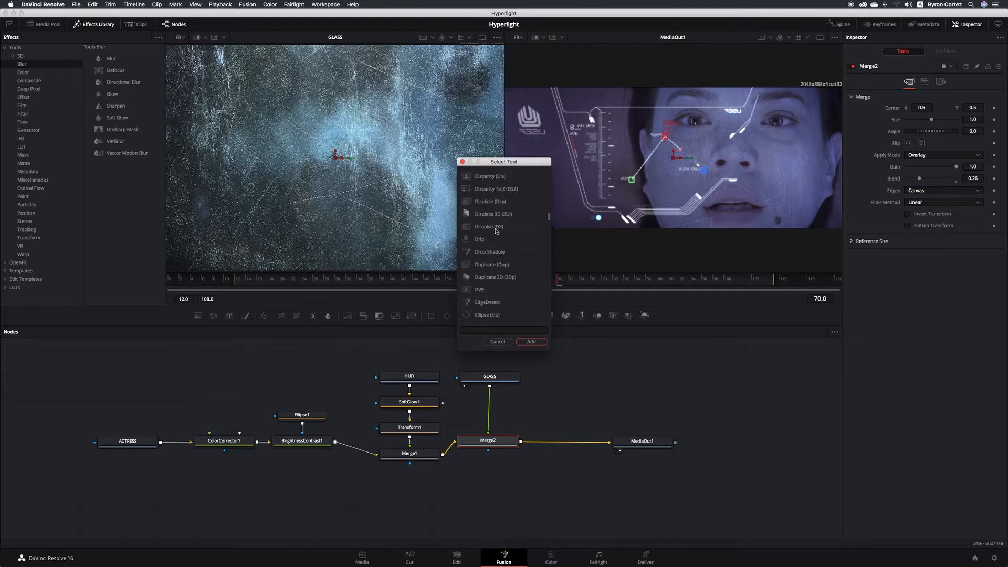
scroll(496, 231, "up", 10)
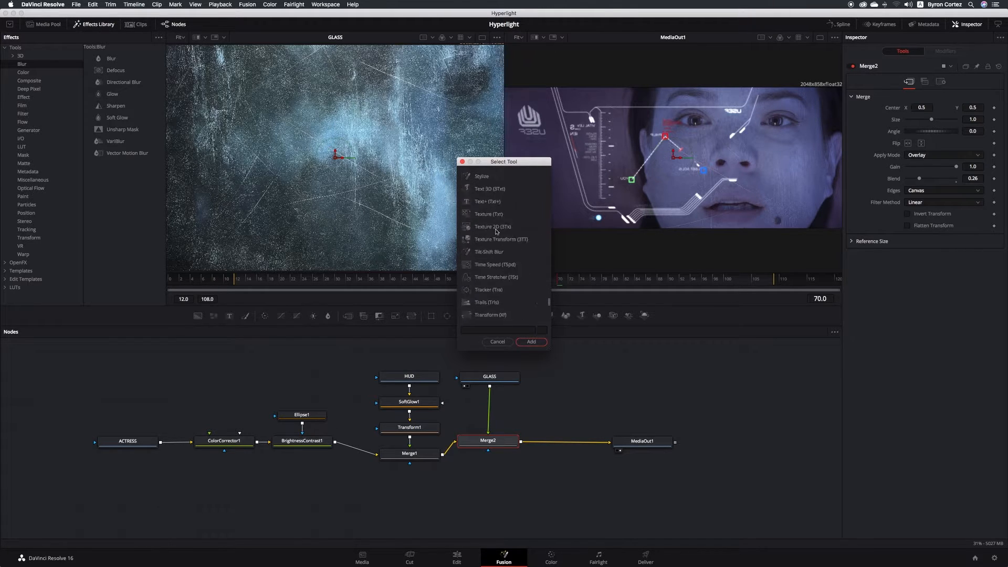
scroll(496, 231, "up", 8)
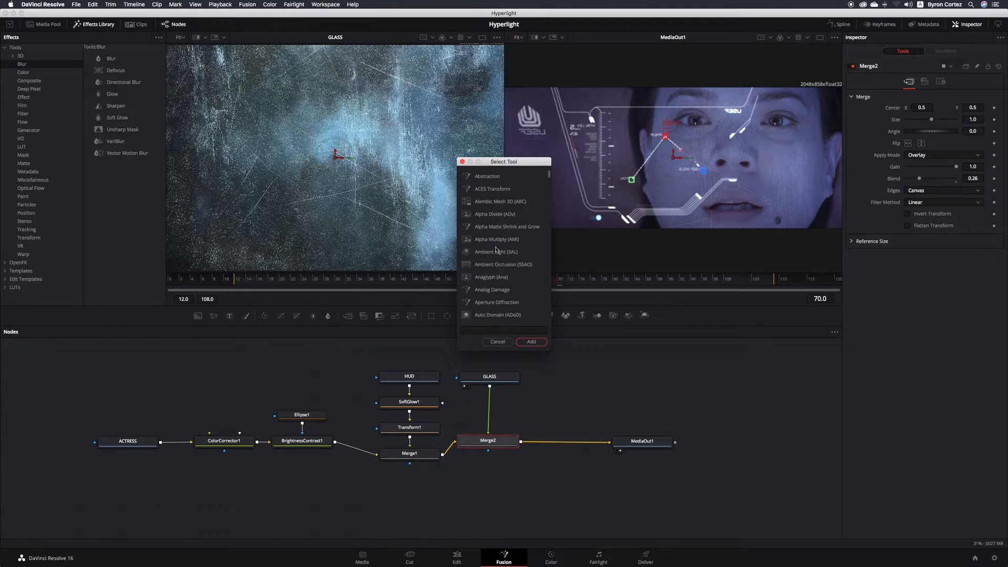
left_click(498, 330)
type("lens")
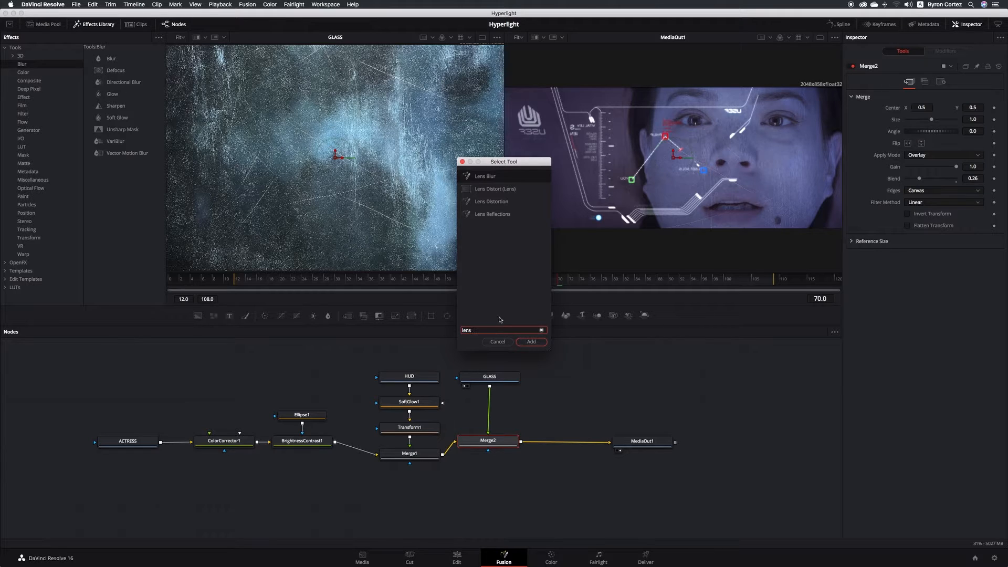
left_click(498, 214)
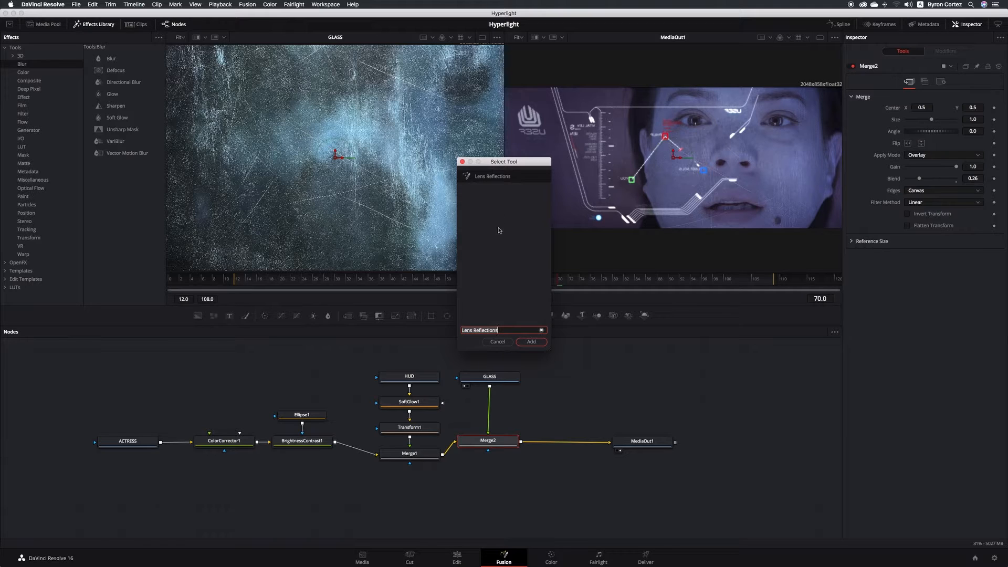
left_click(531, 342)
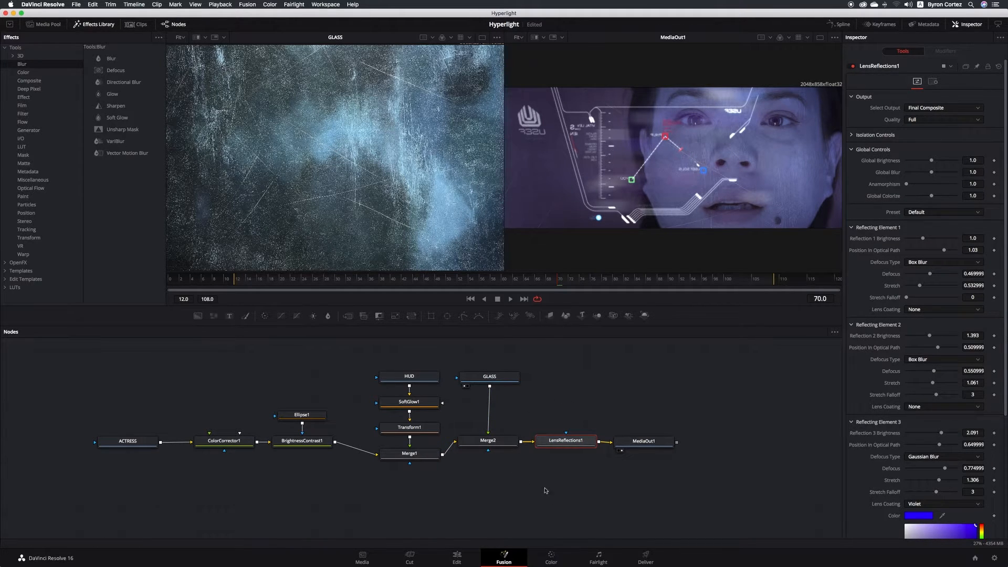
key("super+s")
- Lower LensReflections1's Global Brightness to 0.787 and its Global Blur to 0.898
scroll(867, 345, "down", 1)
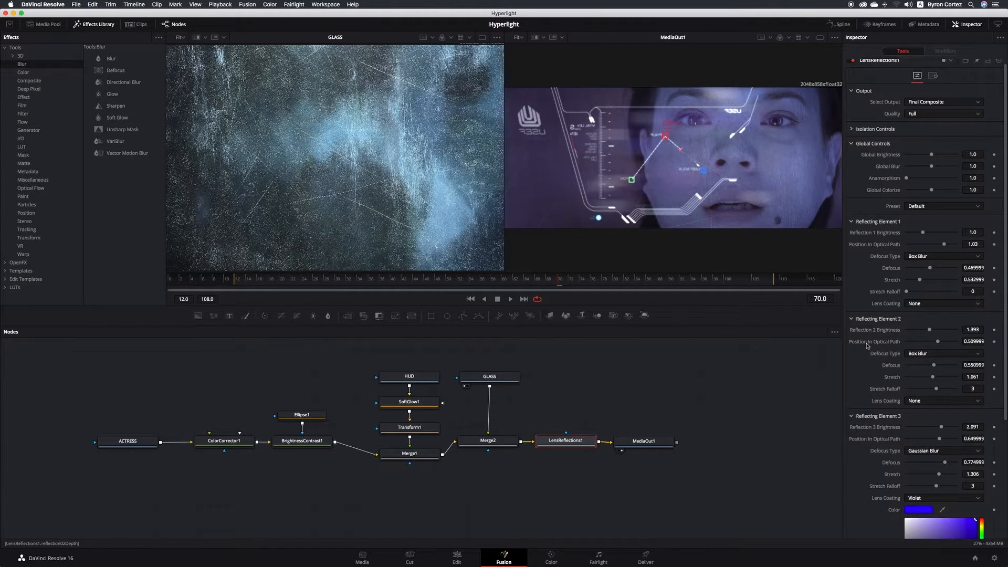
scroll(867, 345, "down", 5)
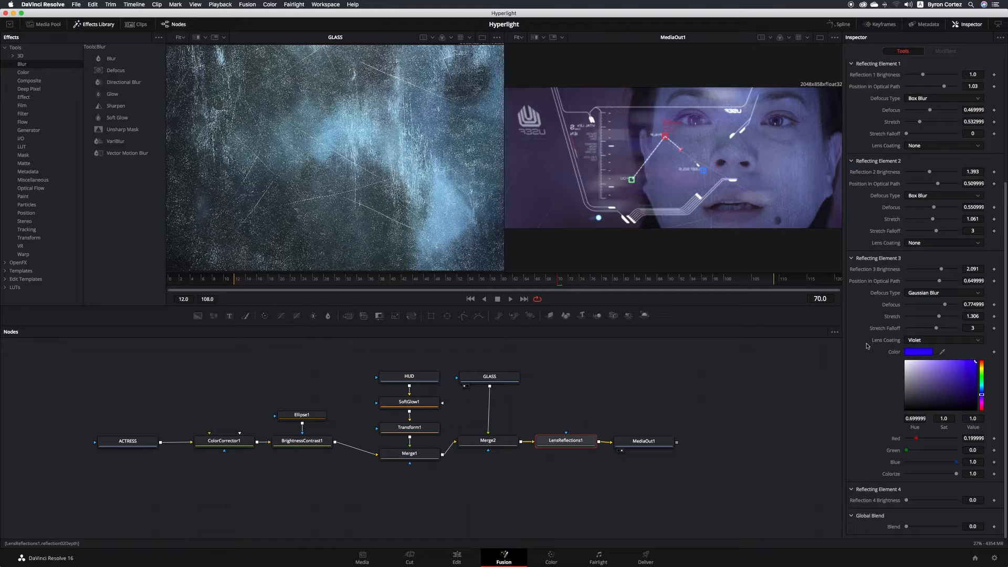
scroll(868, 345, "up", 5)
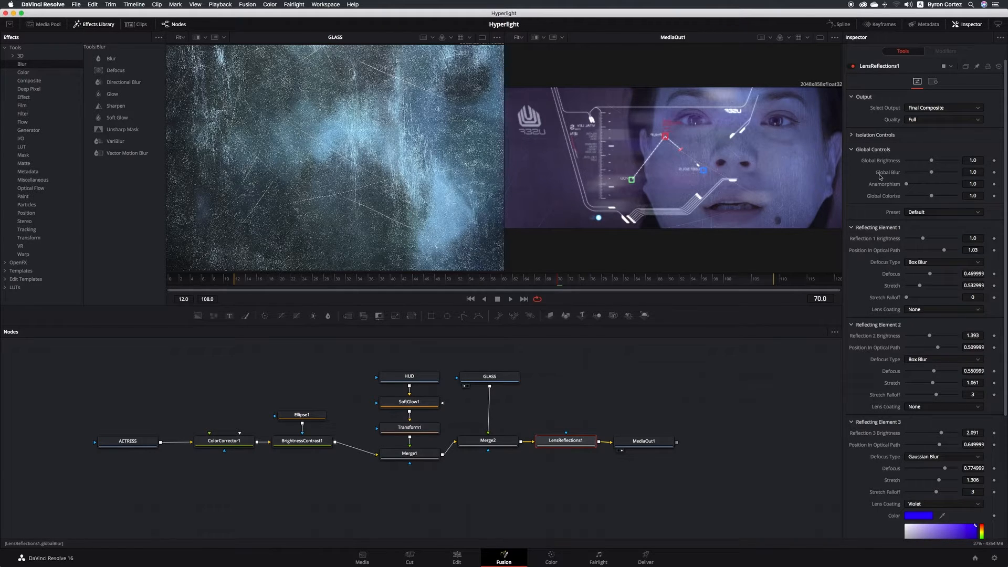
mouse_move(932, 160)
left_mouse_down()
mouse_move(921, 162)
mouse_move(935, 176)
mouse_move(928, 162)
left_mouse_up()
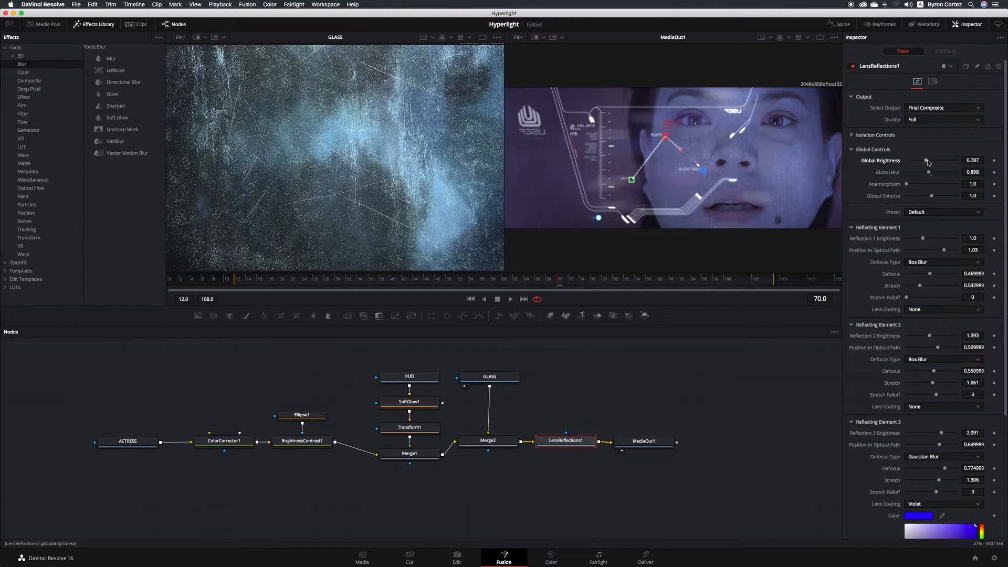
scroll(876, 352, "down", 4)
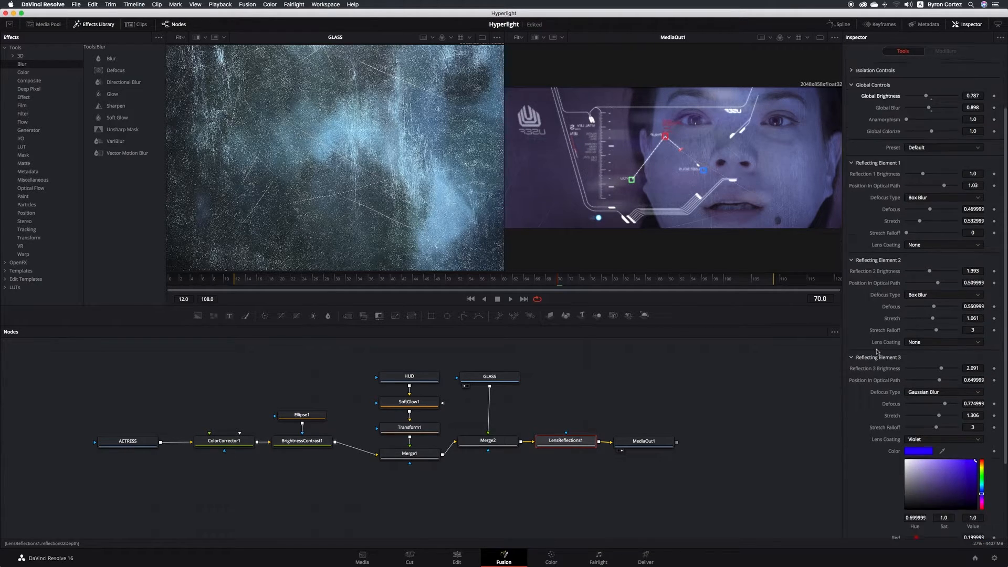
scroll(877, 352, "down", 3)
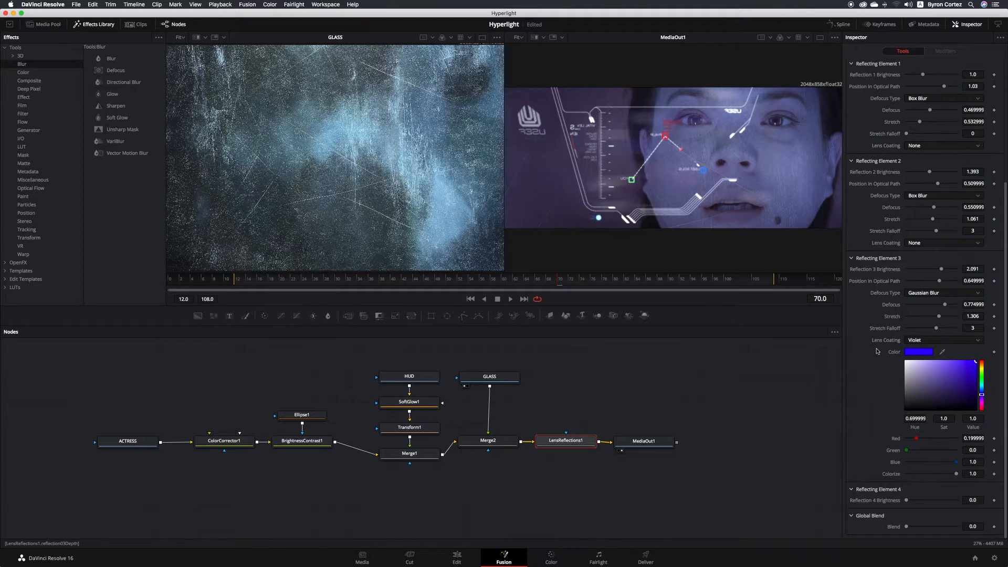
scroll(877, 352, "up", 7)
scroll(679, 411, "up", 2)
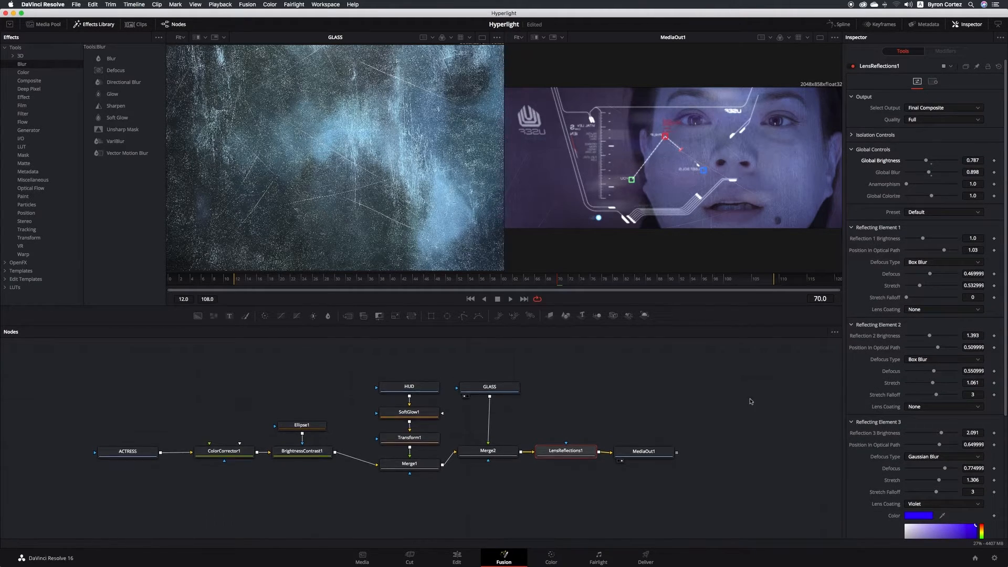
scroll(677, 411, "down", 1)
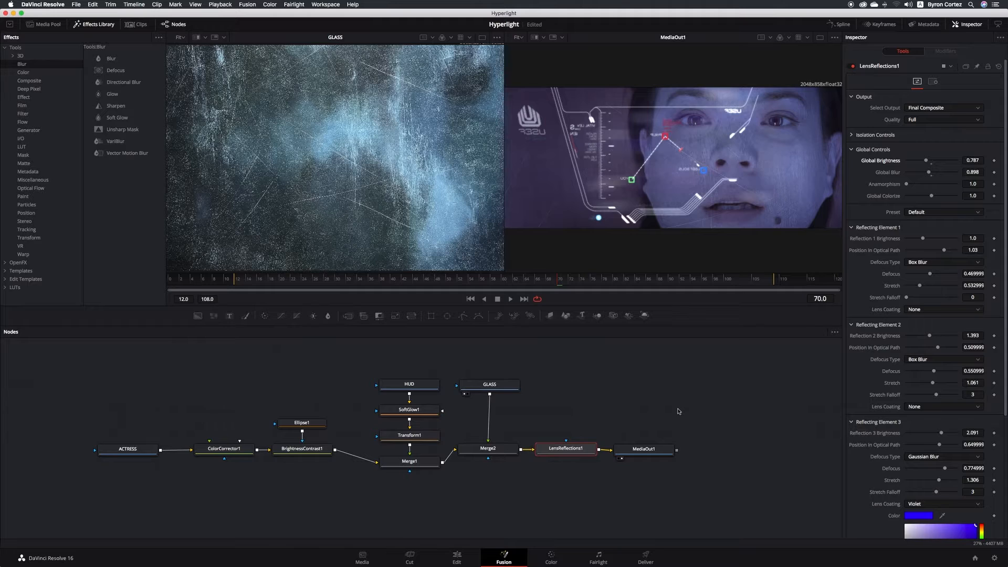
- Save the project and move MediaOut1 farther away from LensReflections1 in the node graph
key("super+s")
left_click_drag(656, 450, 692, 448)
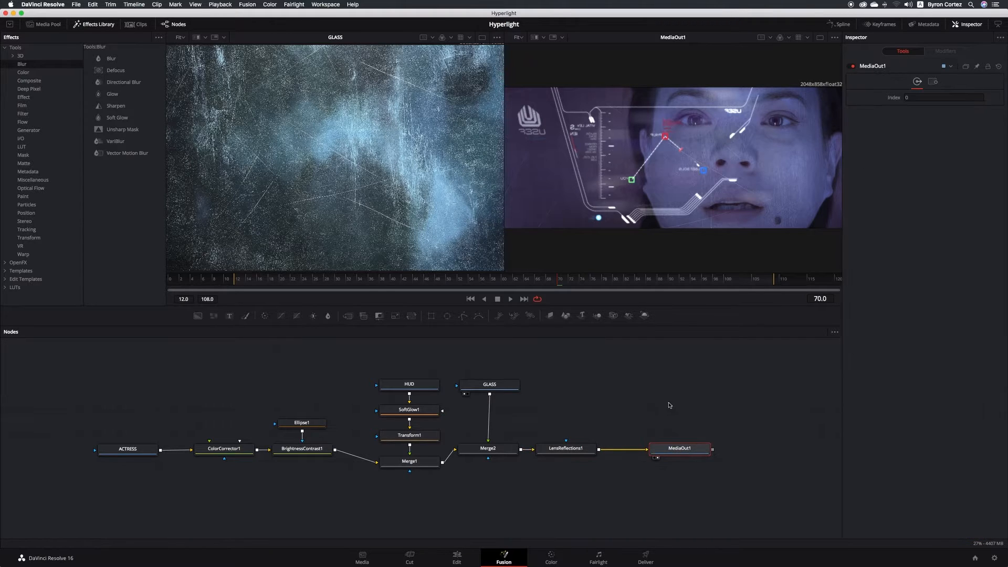
left_click(587, 452)
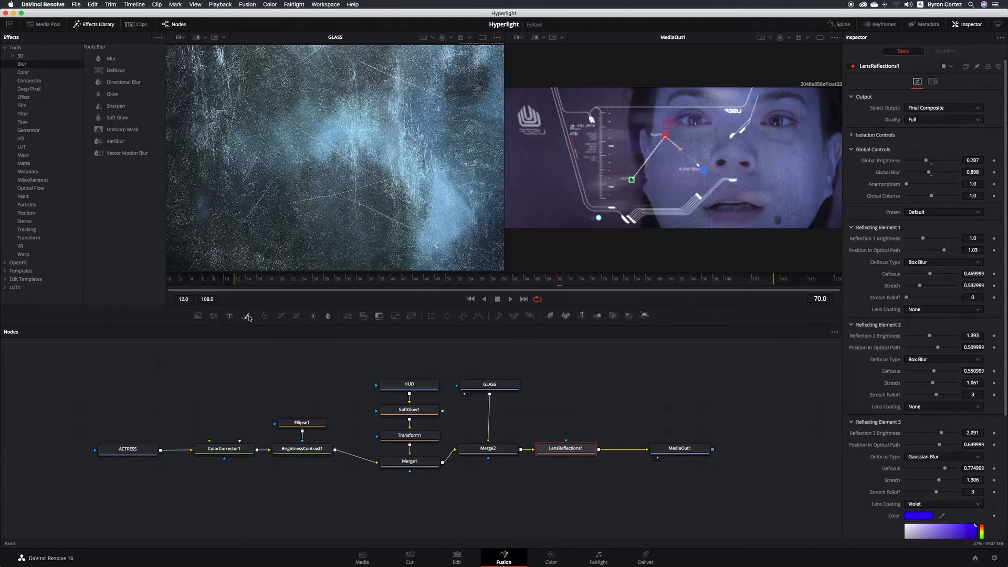
- Play back the composite, restart it from frame 12 to check the cached frames, and save the project
key("space")
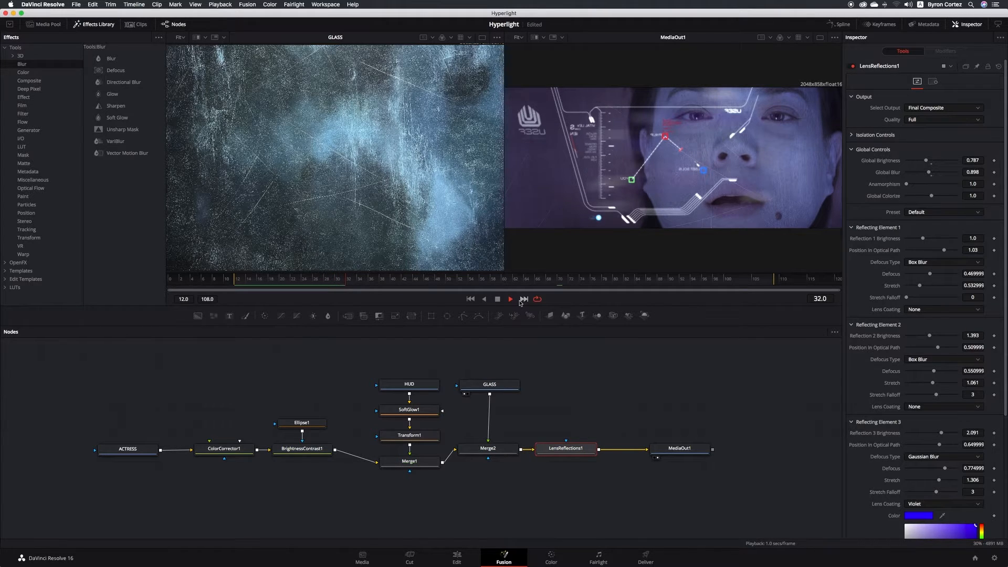
left_click(498, 300)
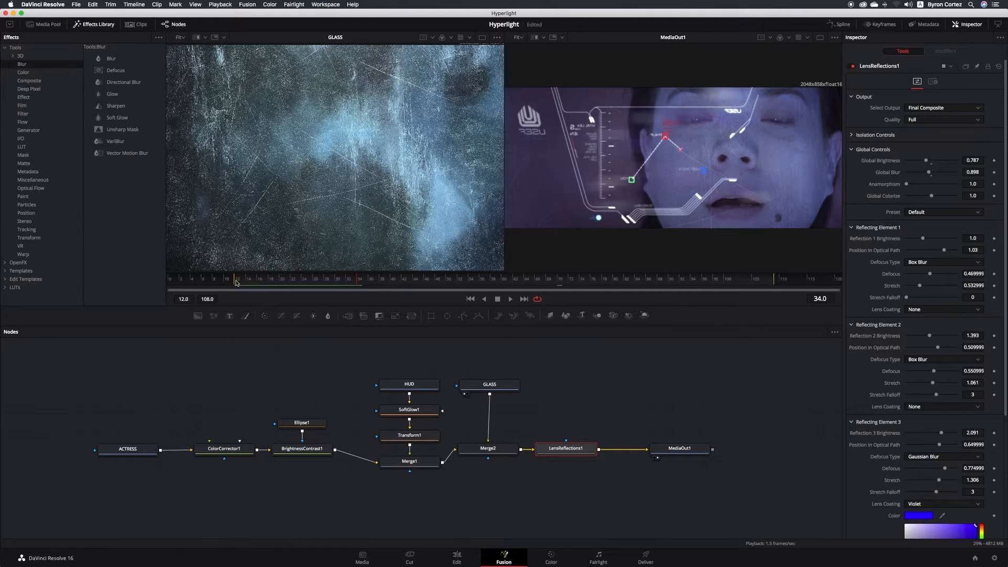
left_click(236, 281)
left_click(511, 299)
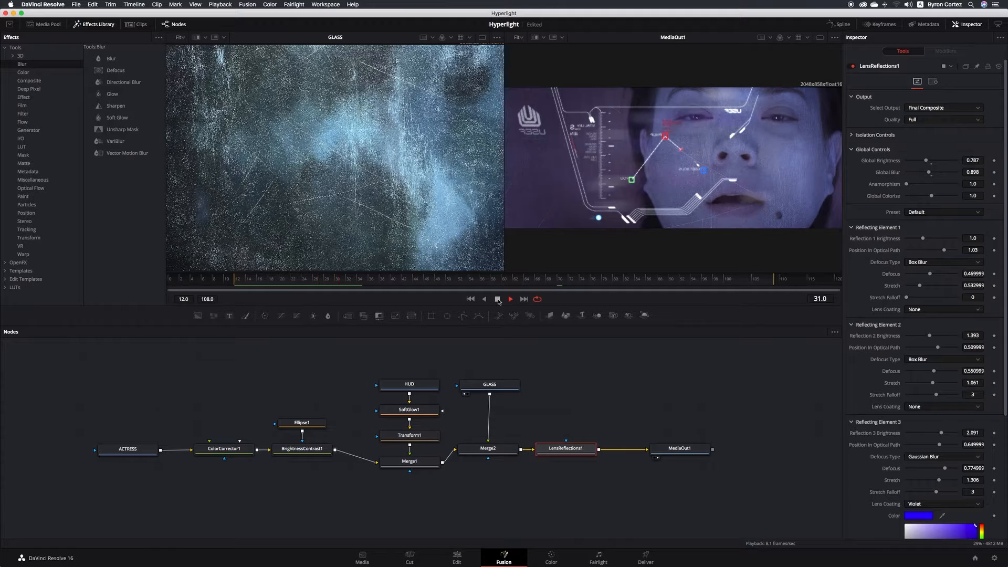
left_click(497, 299)
key("super+s")
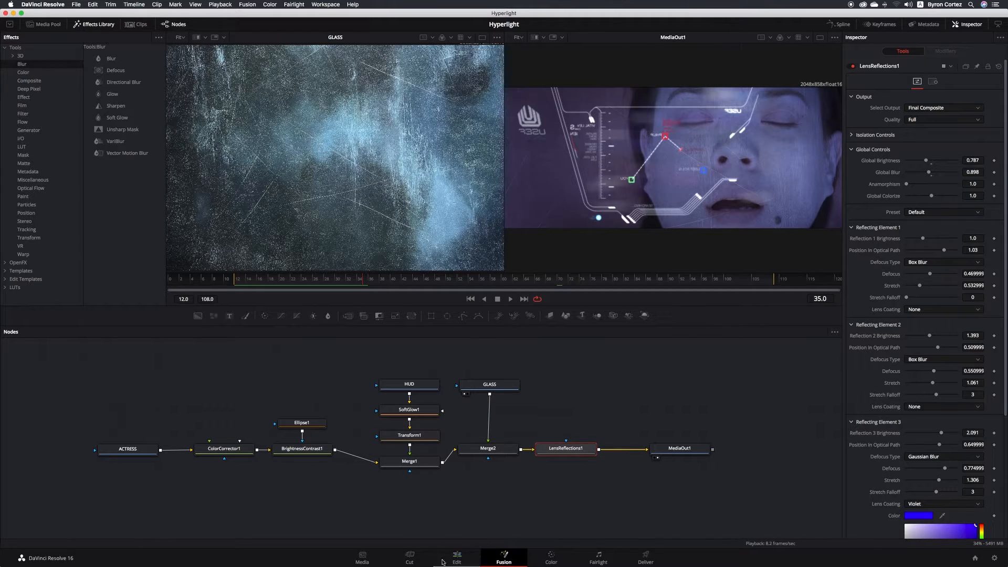
- Switch to the Edit page and play the composited actress clip twice in the timeline
left_click(457, 557)
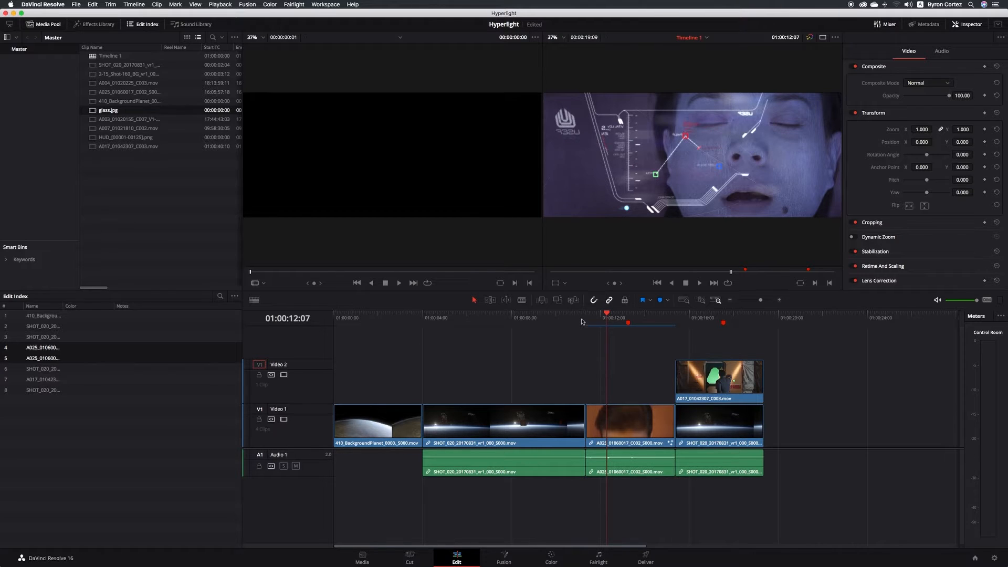
left_click(582, 318)
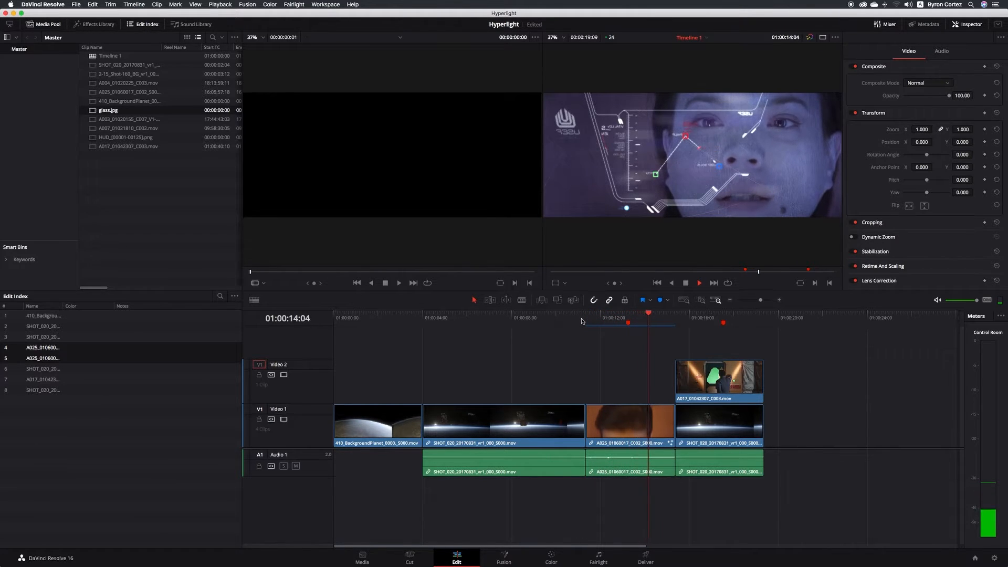
key("space")
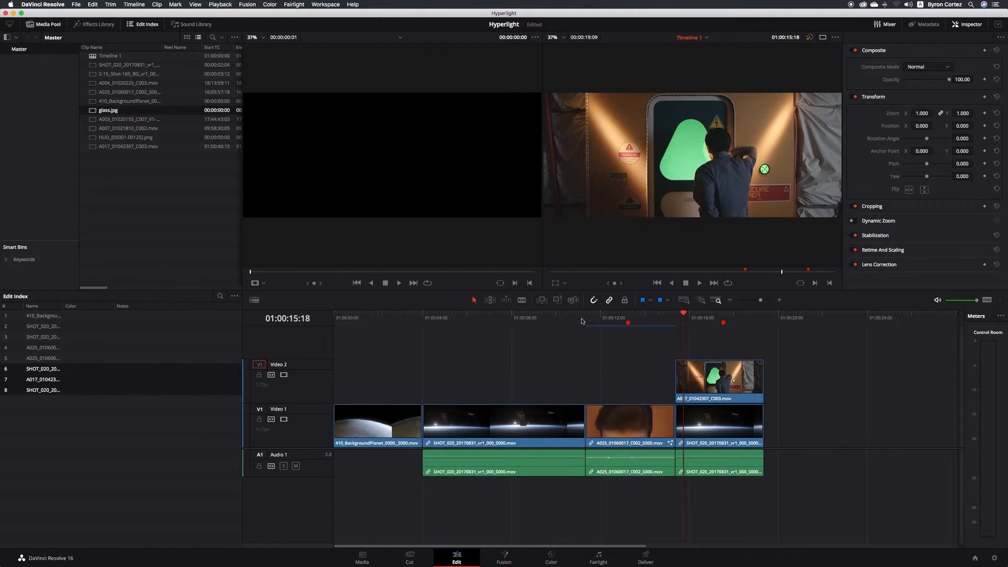
left_click(609, 319)
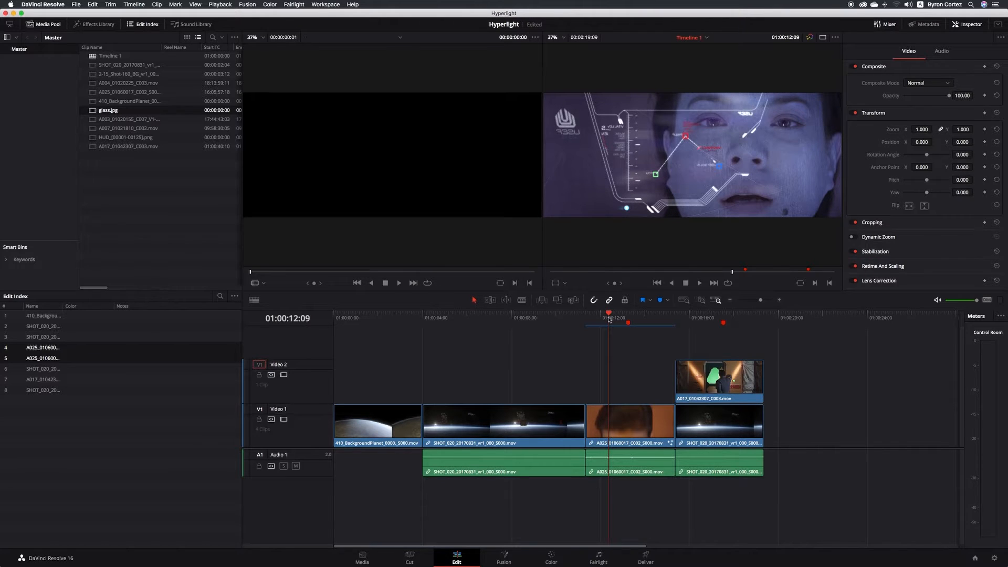
left_click(585, 318)
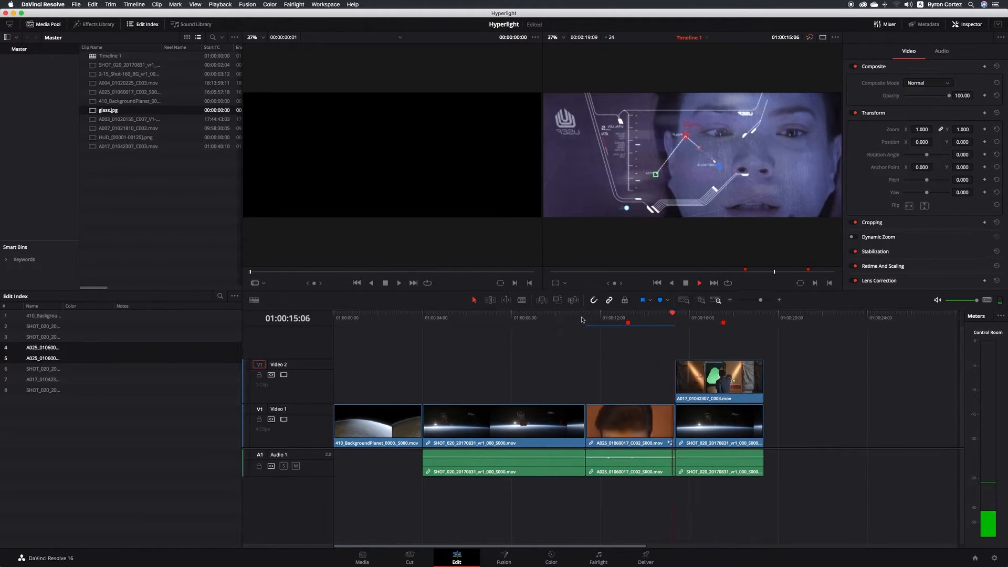
key("space")
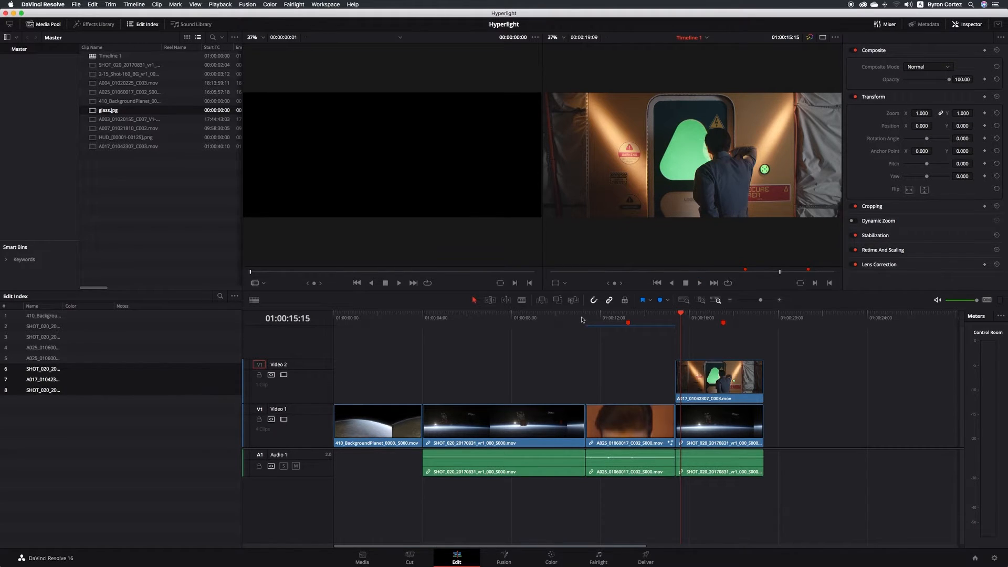
- At 01:00:17:00, turn the Video 2 track off to view the space clip beneath it, and turn the track on again
left_click(712, 320)
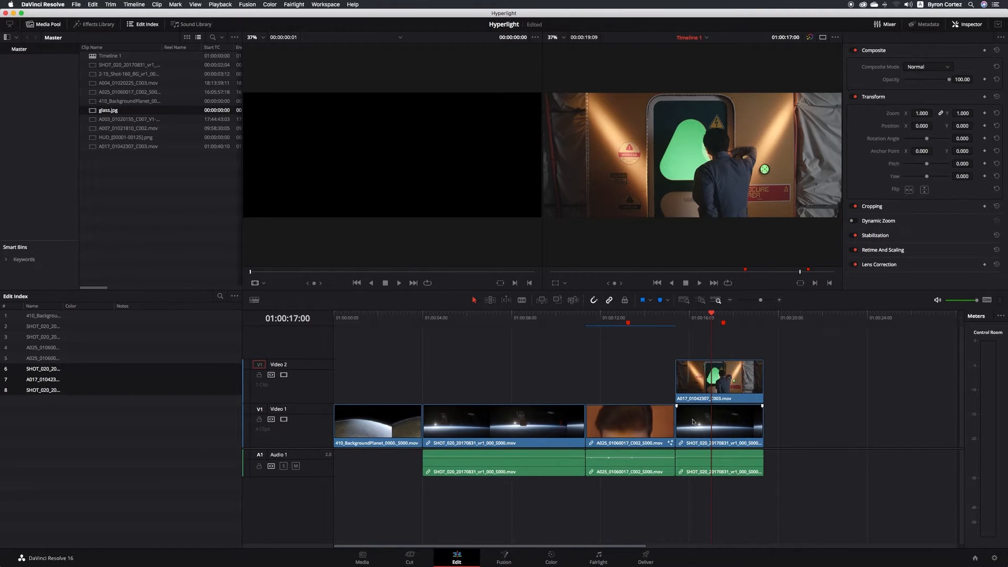
left_click(727, 430)
left_click(284, 376)
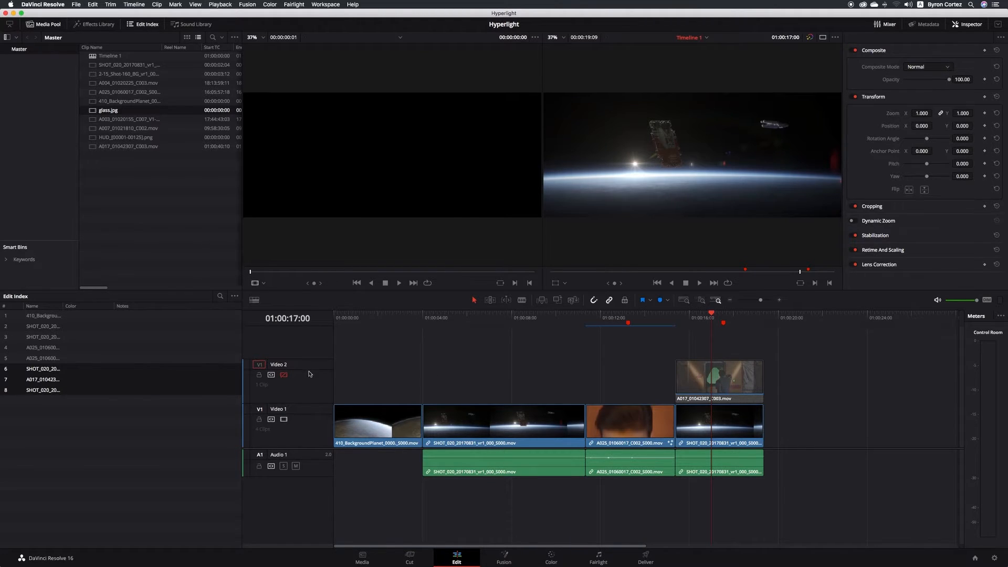
left_click(284, 375)
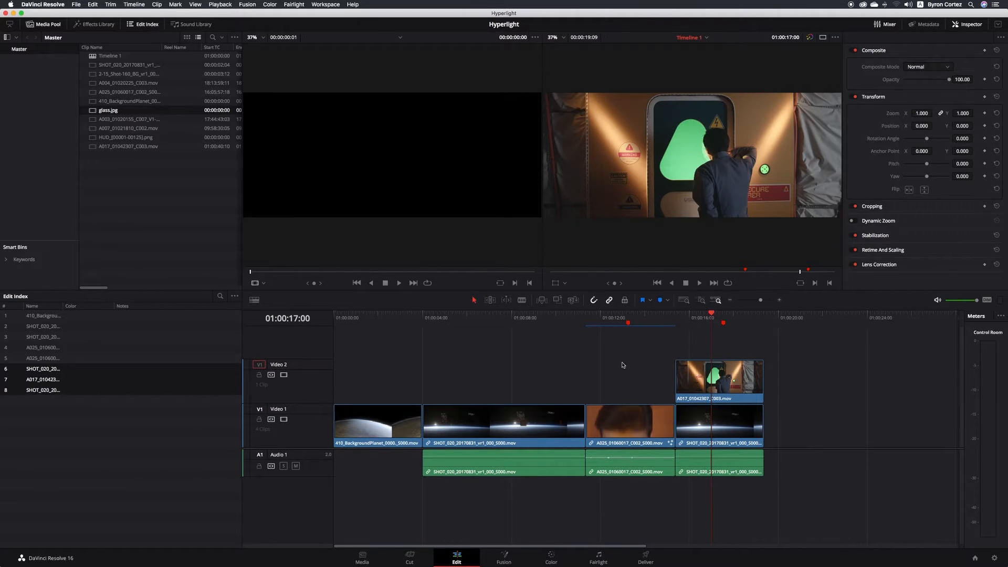
- Combine the stacked green-screen and space clips at 01:00:17:04, including the linked audio, into a new Fusion clip
left_click(621, 319)
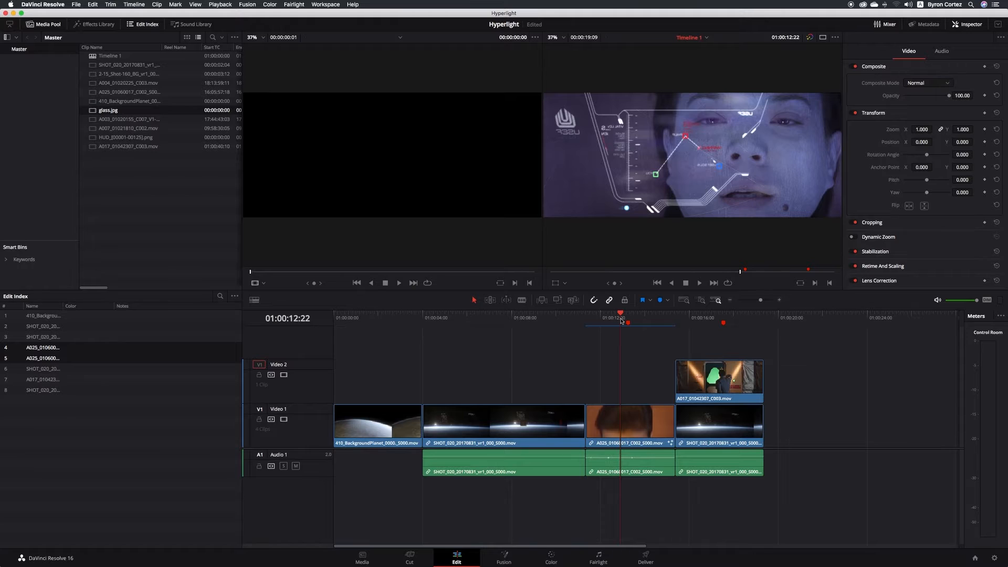
left_click(633, 415)
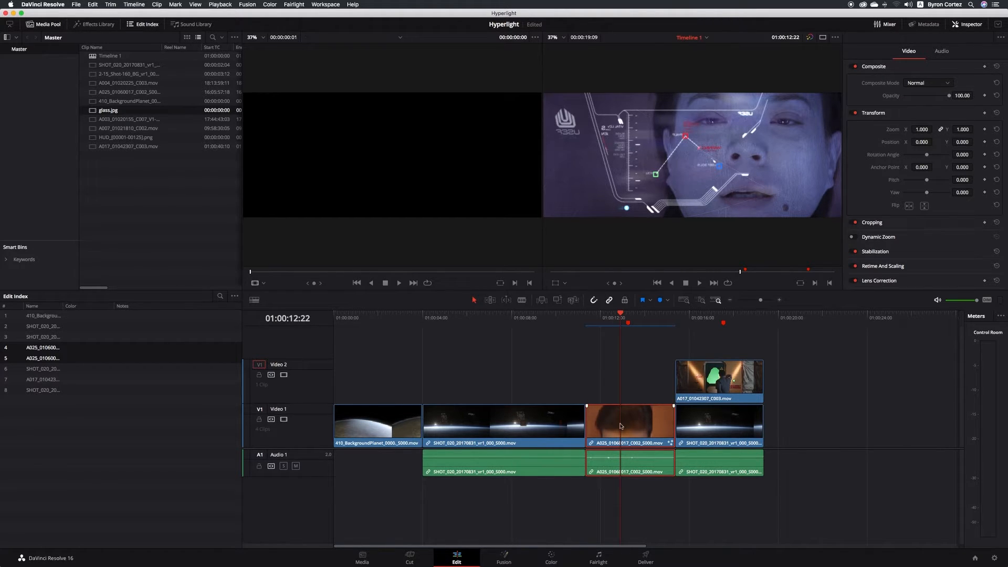
left_click(717, 319)
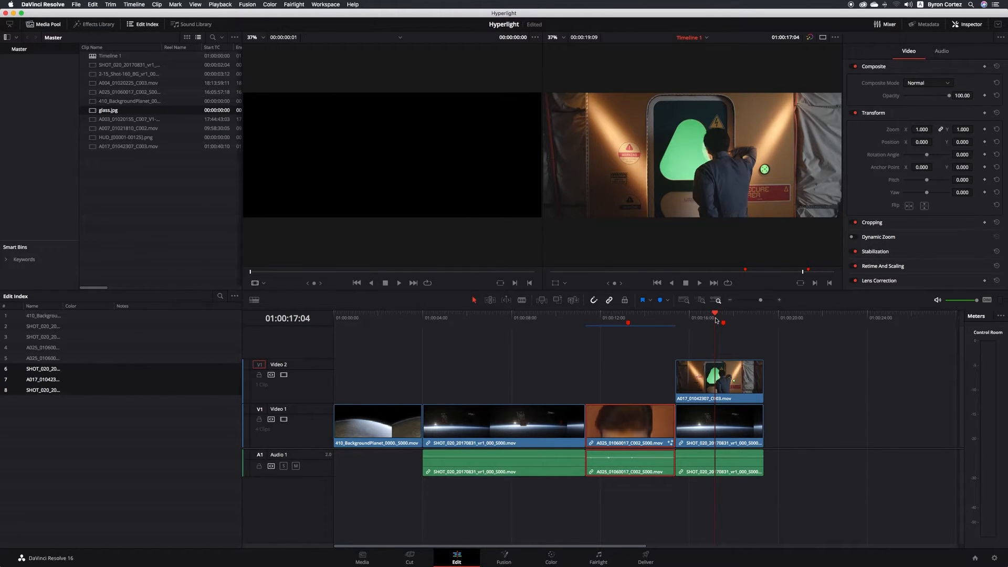
left_click_drag(801, 352, 726, 431)
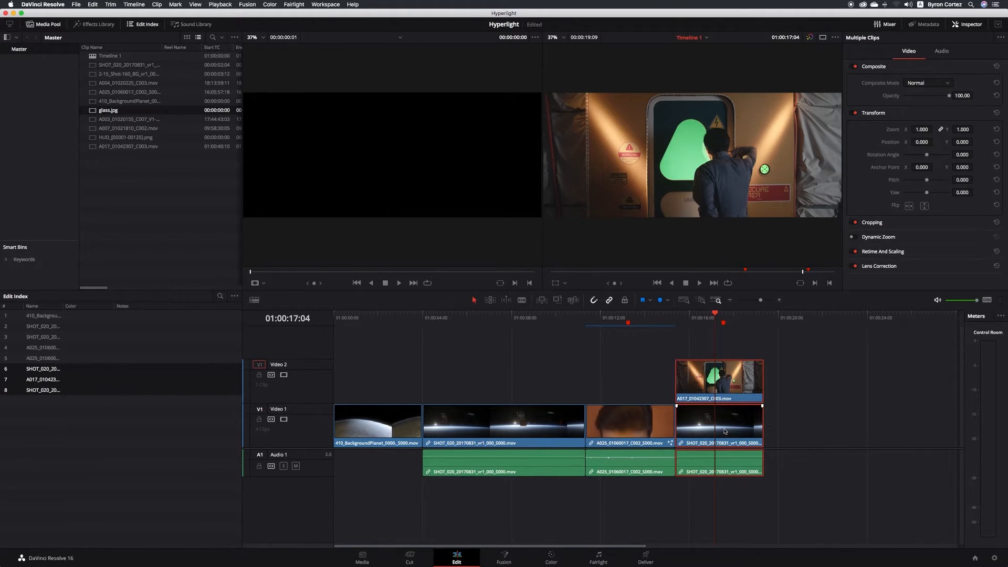
right_click(732, 369)
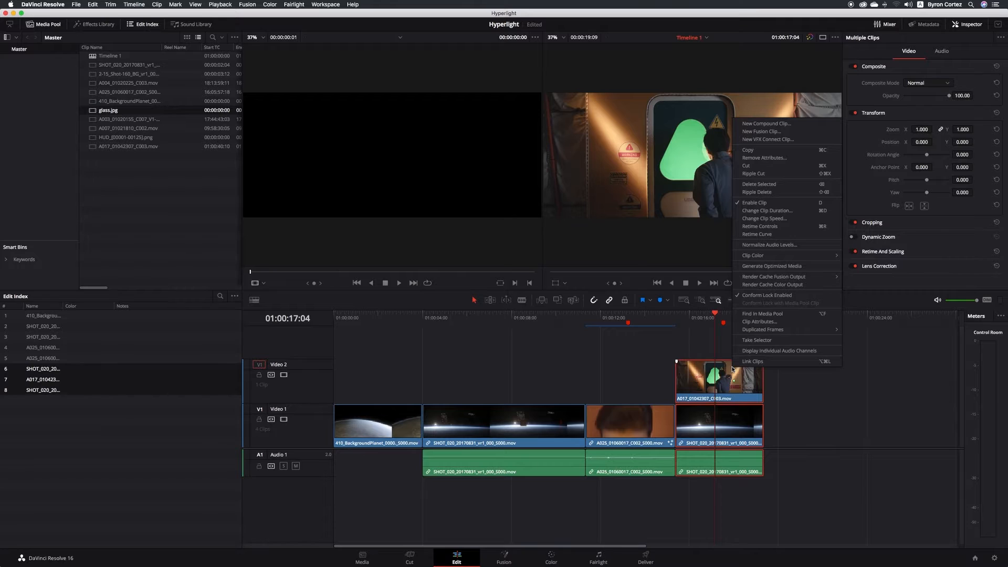
left_click(783, 132)
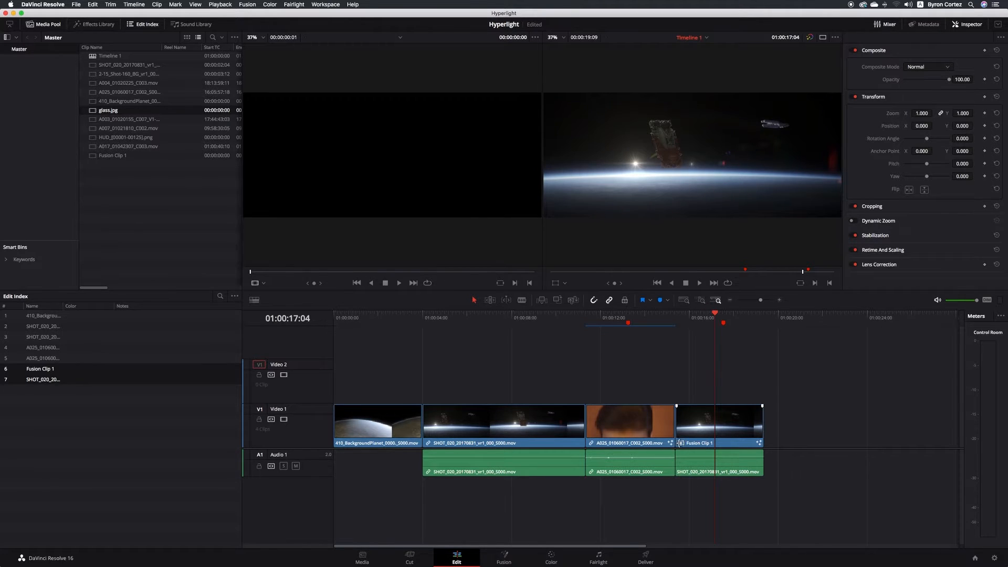
- Open the new Fusion clip on the Fusion page, centre its node graph, and save the project
left_click(736, 422)
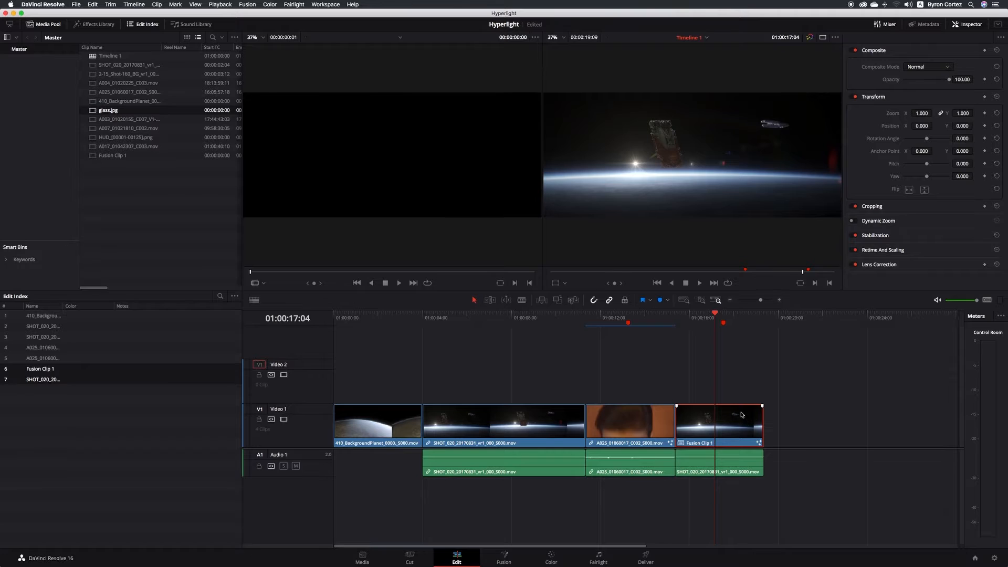
left_click(503, 557)
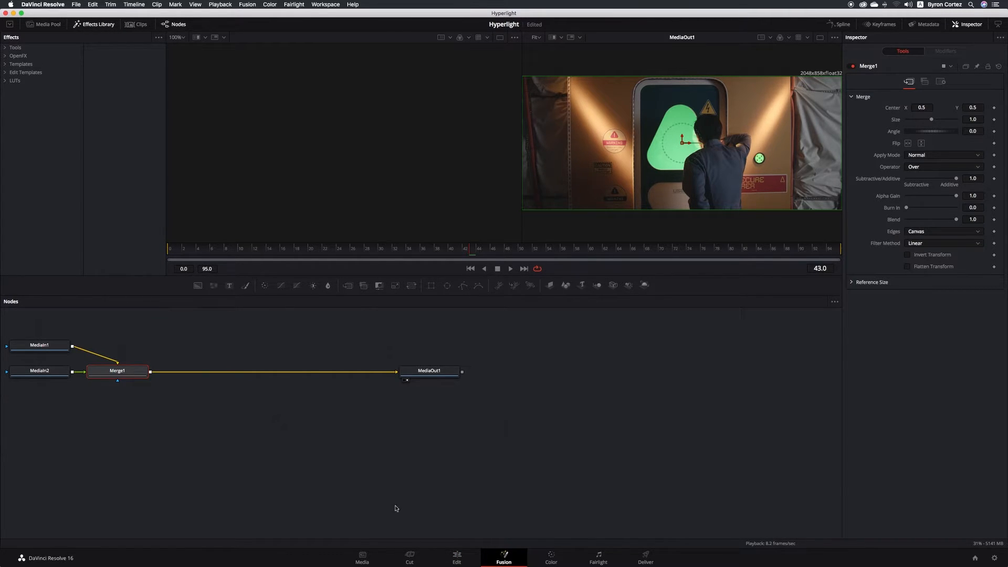
scroll(320, 417, "left", 6)
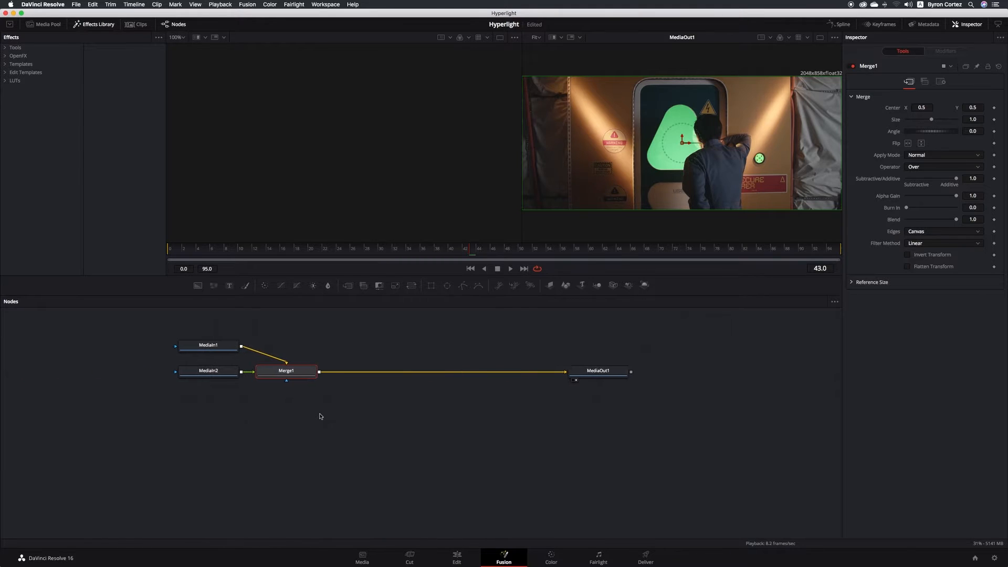
scroll(320, 417, "up", 3)
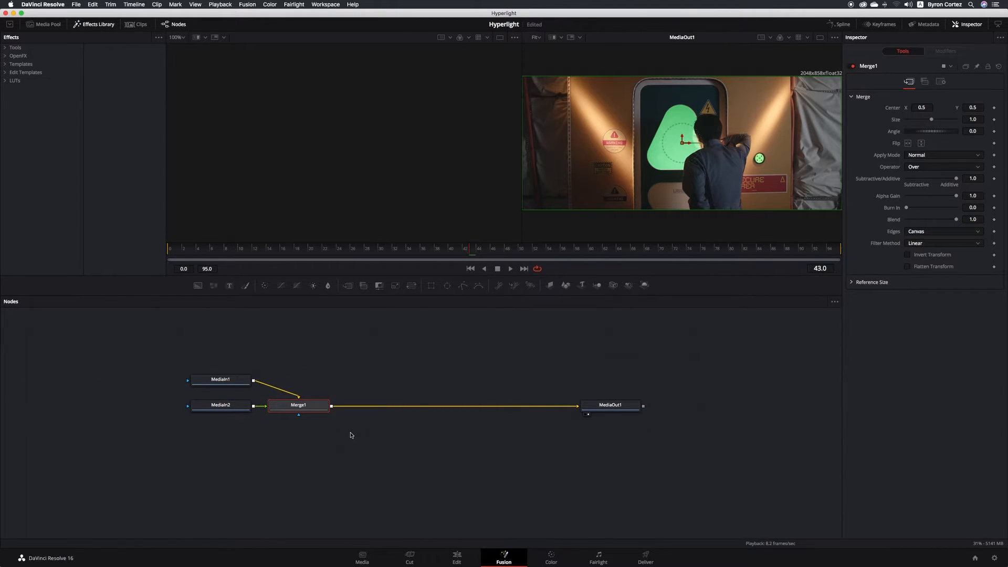
scroll(348, 435, "down", 3)
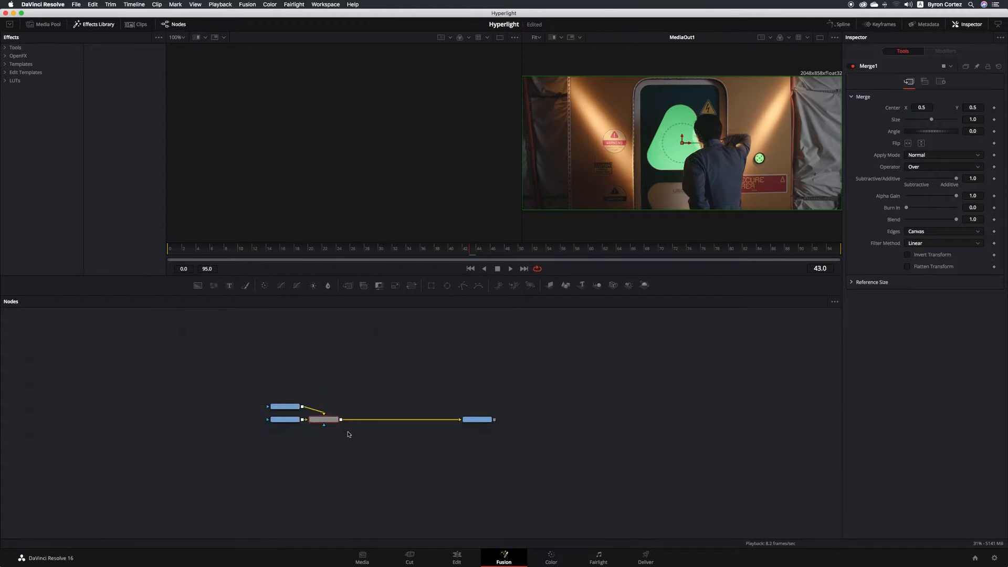
scroll(348, 434, "up", 3)
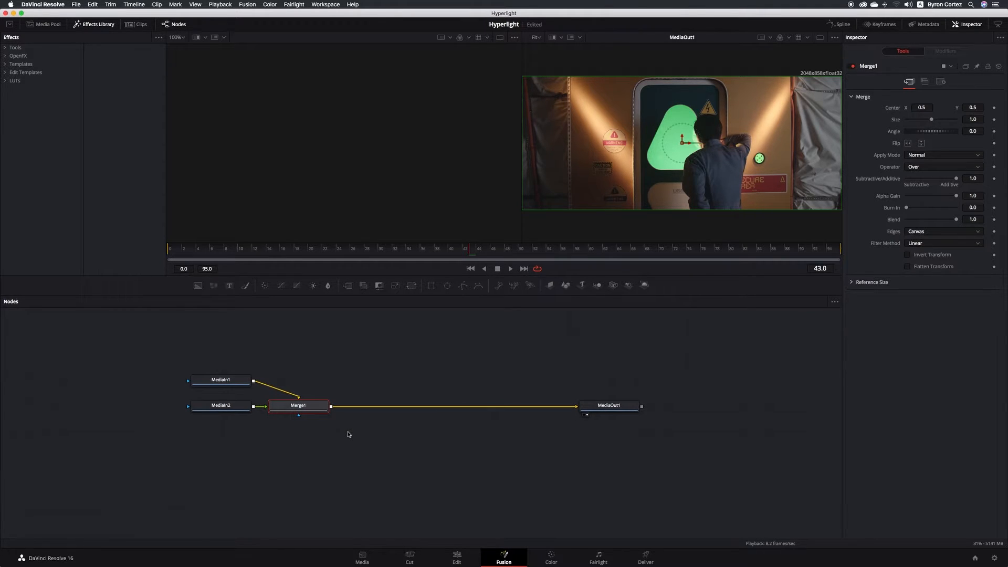
scroll(379, 372, "down", 1)
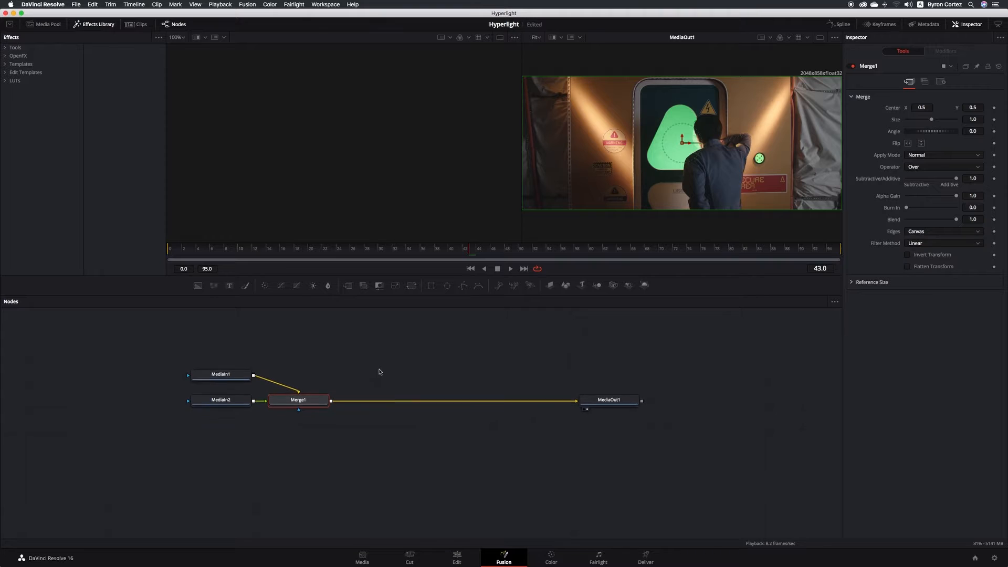
scroll(379, 372, "up", 3)
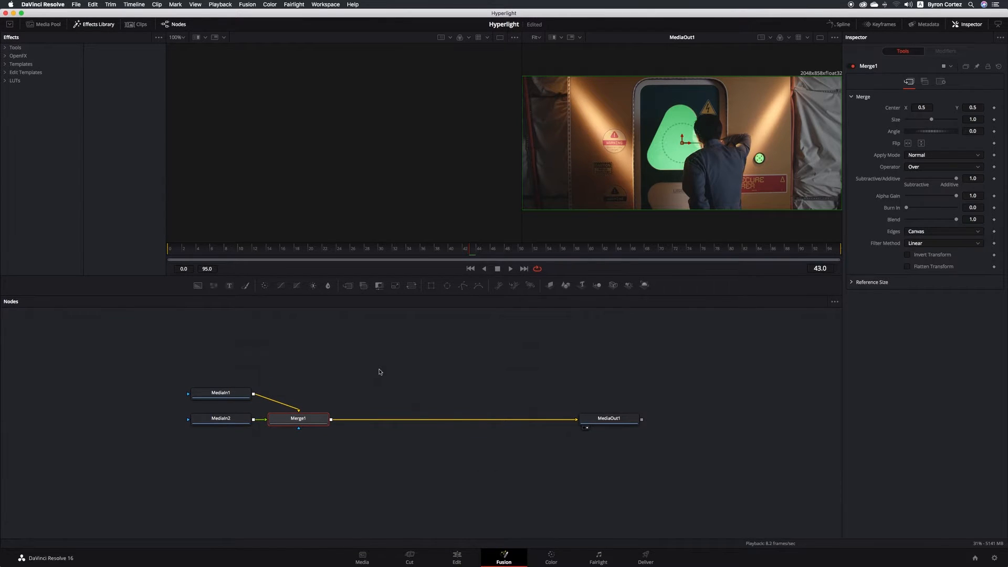
key("super+s")
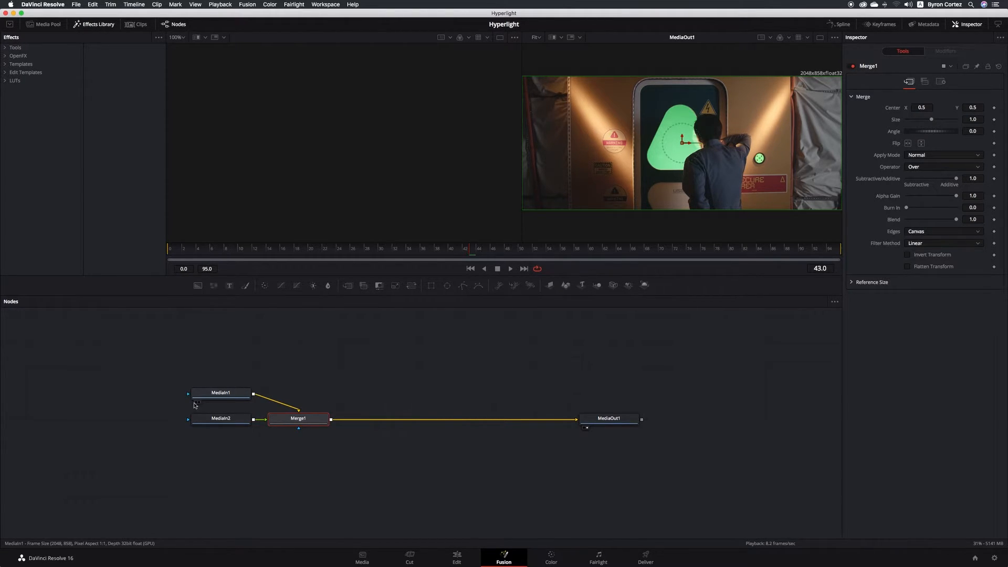
- Show MediaIn1 in the first viewer and rename the node SPACE
left_click(196, 403)
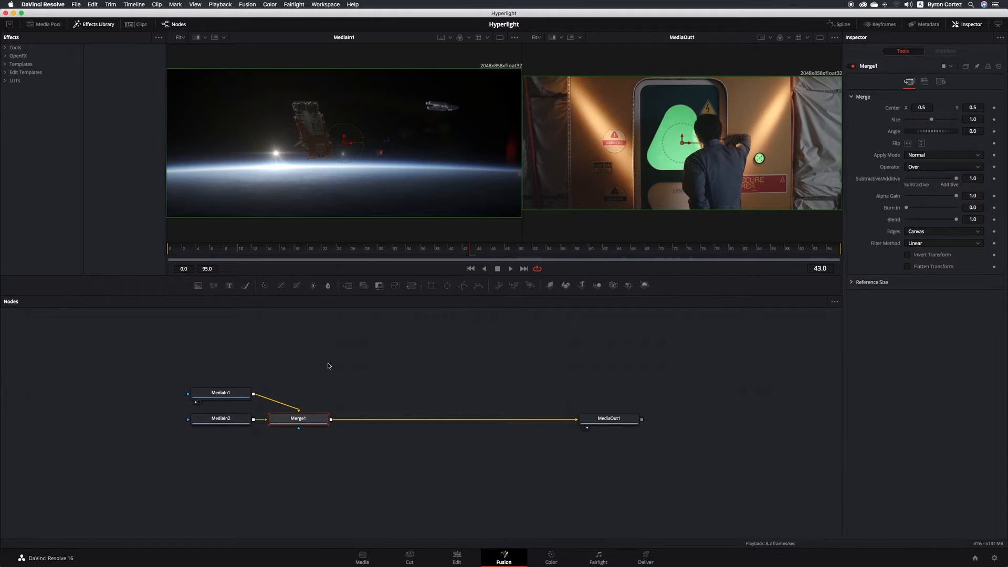
right_click(237, 395)
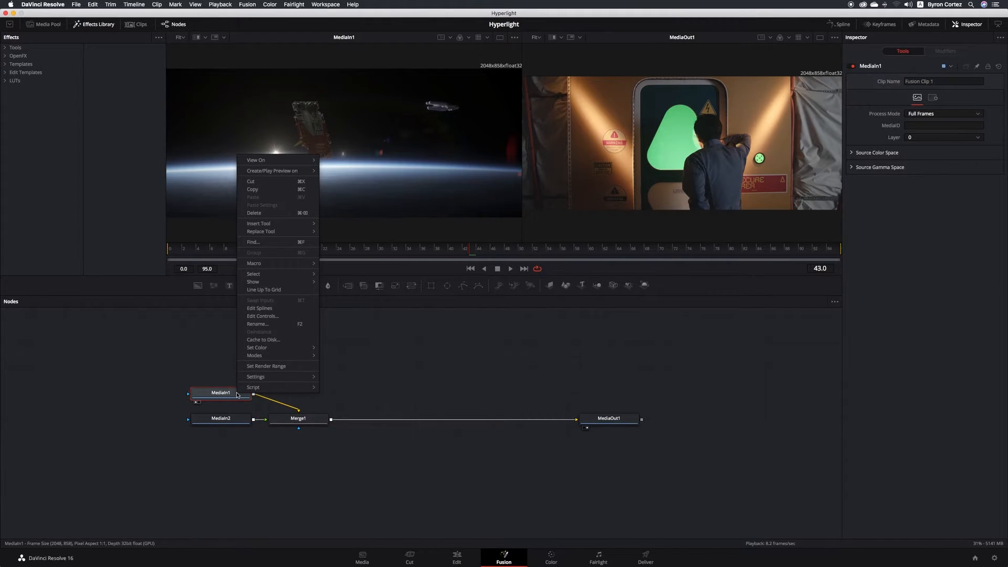
left_click(278, 324)
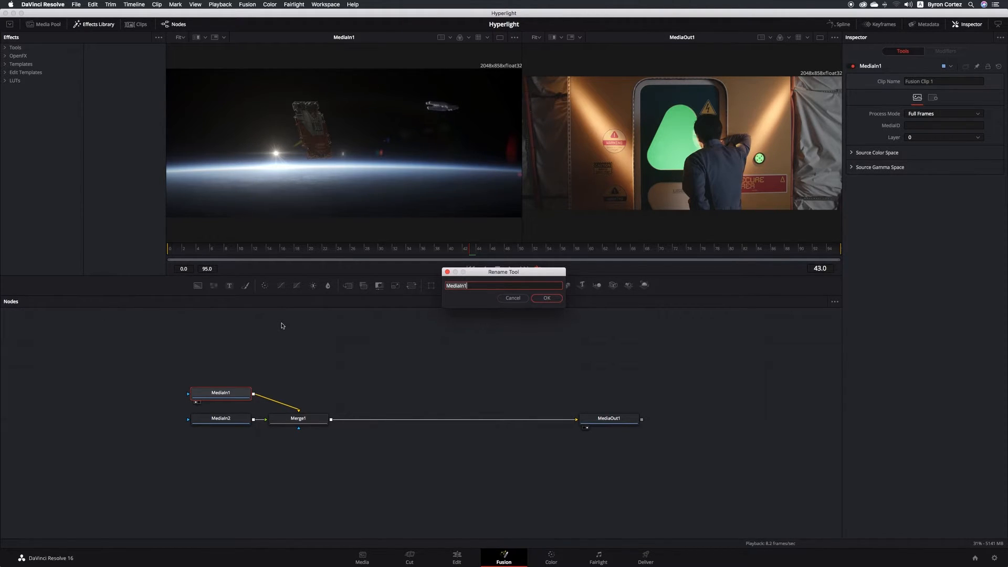
type("SPACE")
left_click(547, 298)
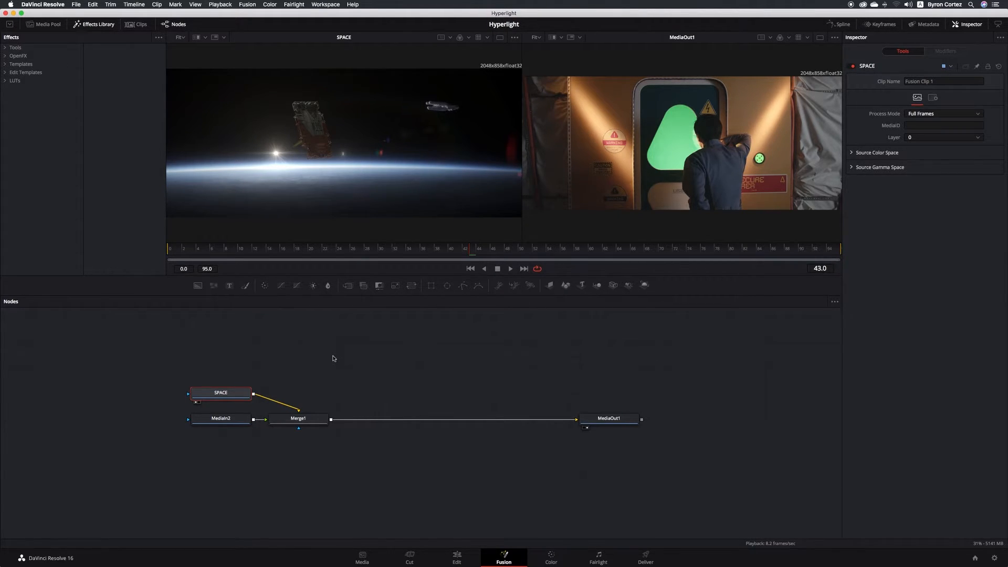
- Compare MediaIn2 with MediaOut1 by loading them in turn in the second viewer
left_click(238, 422)
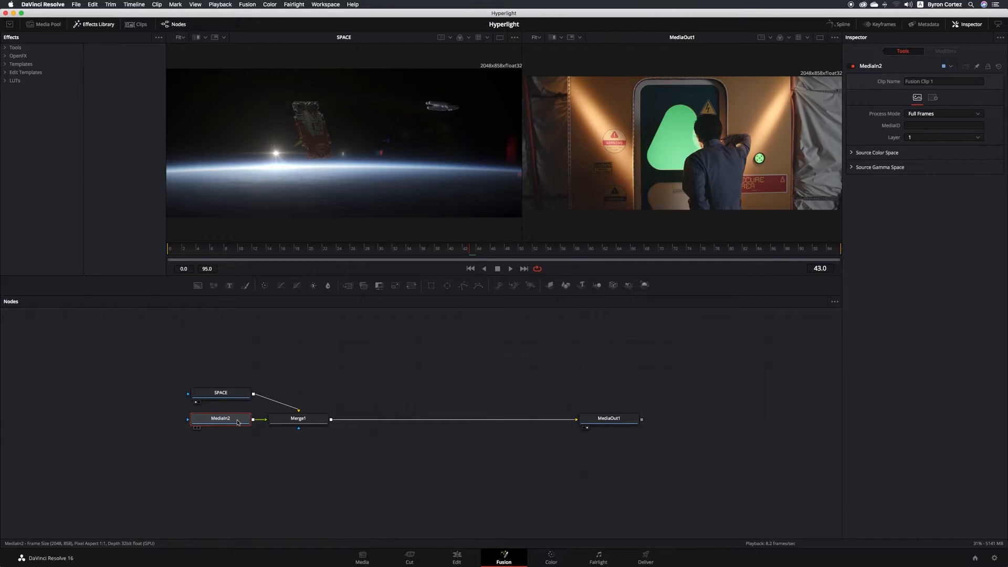
left_click(200, 428)
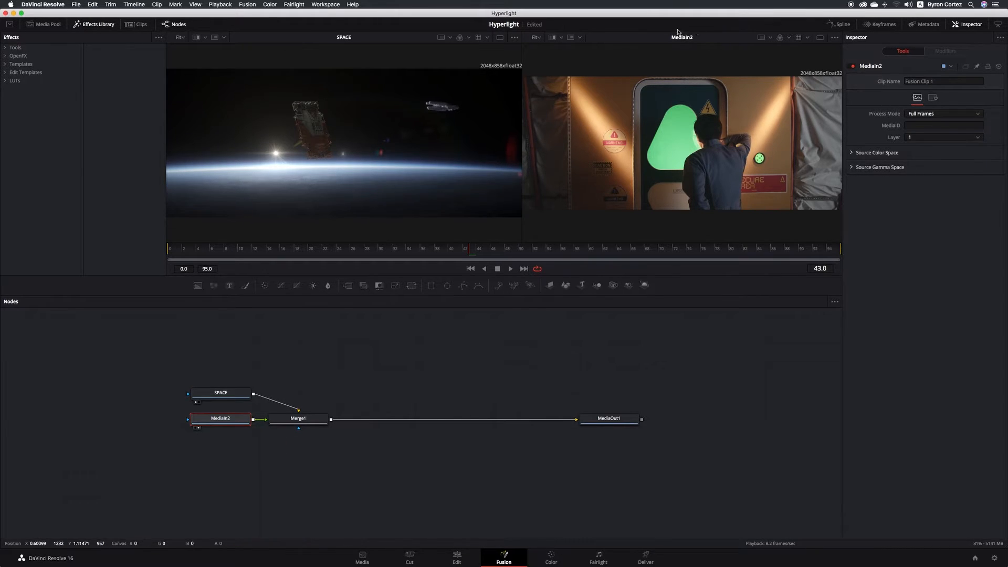
left_click(197, 429)
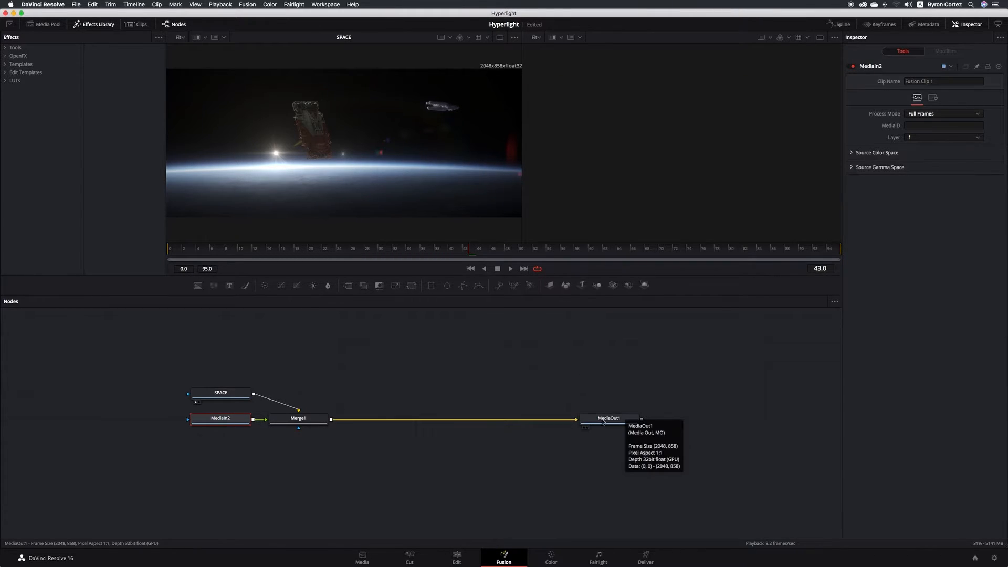
left_click(586, 428)
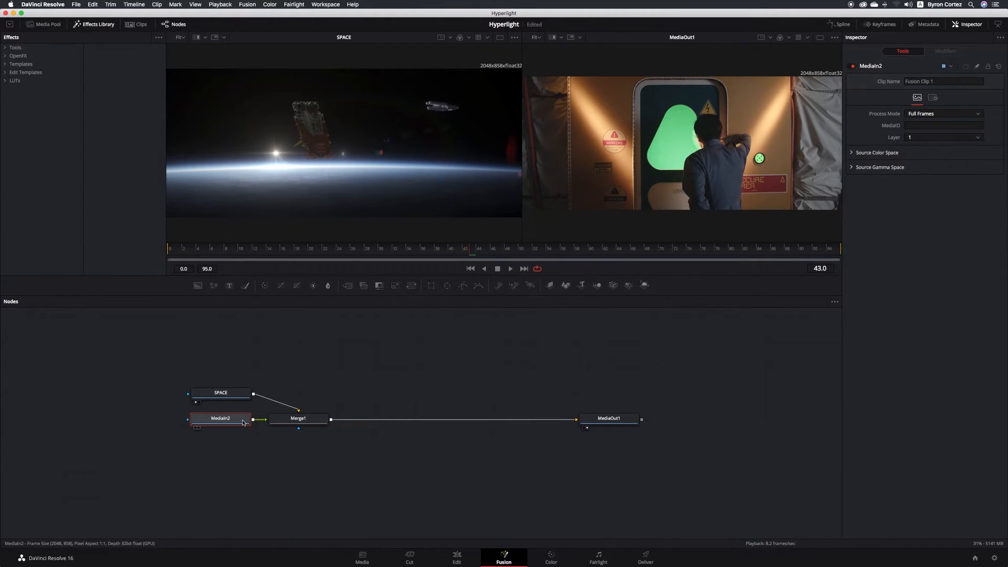
- Show MediaIn2 in the second viewer and rename the node WINDOW
left_click(198, 429)
mouse_move(245, 423)
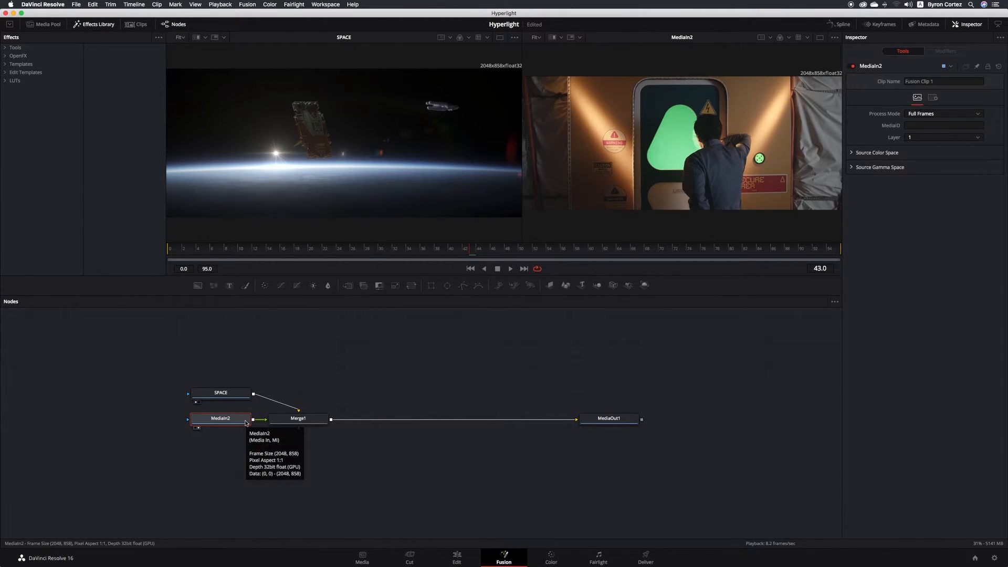
right_click(237, 420)
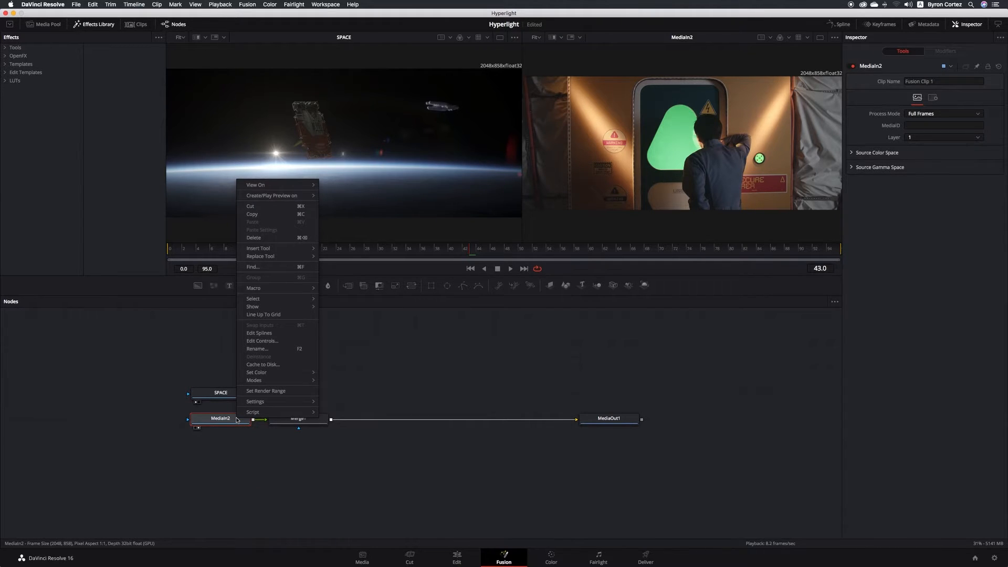
left_click(288, 349)
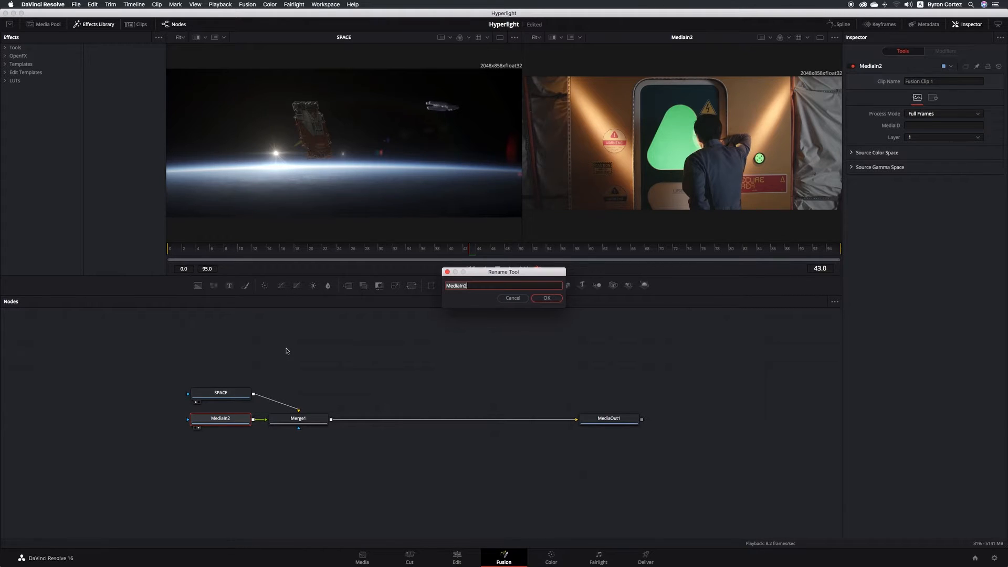
type("WINDOW")
left_click(546, 298)
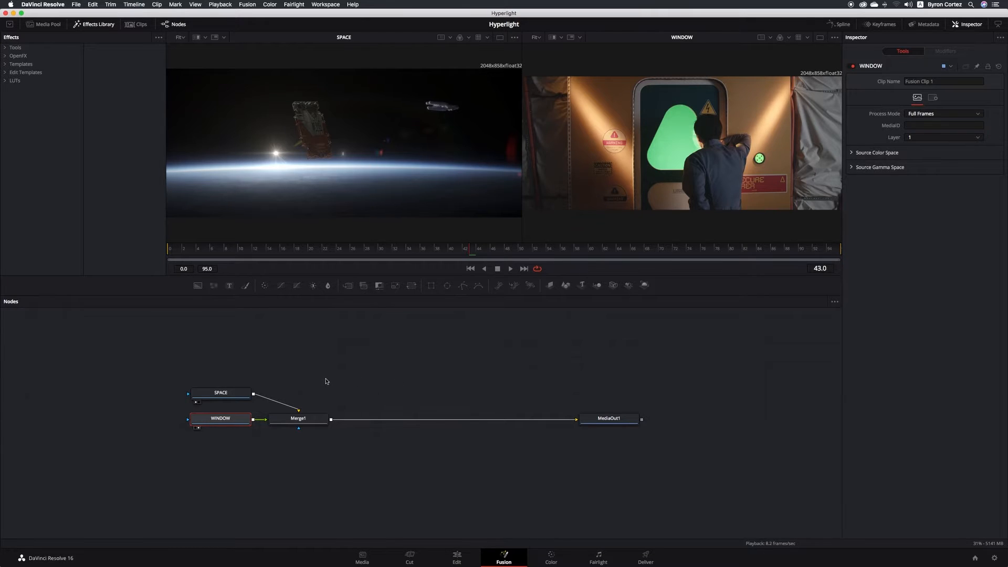
- Place the SPACE node below and before Merge1 and the WINDOW node directly above Merge1, and save the project
left_click(241, 395)
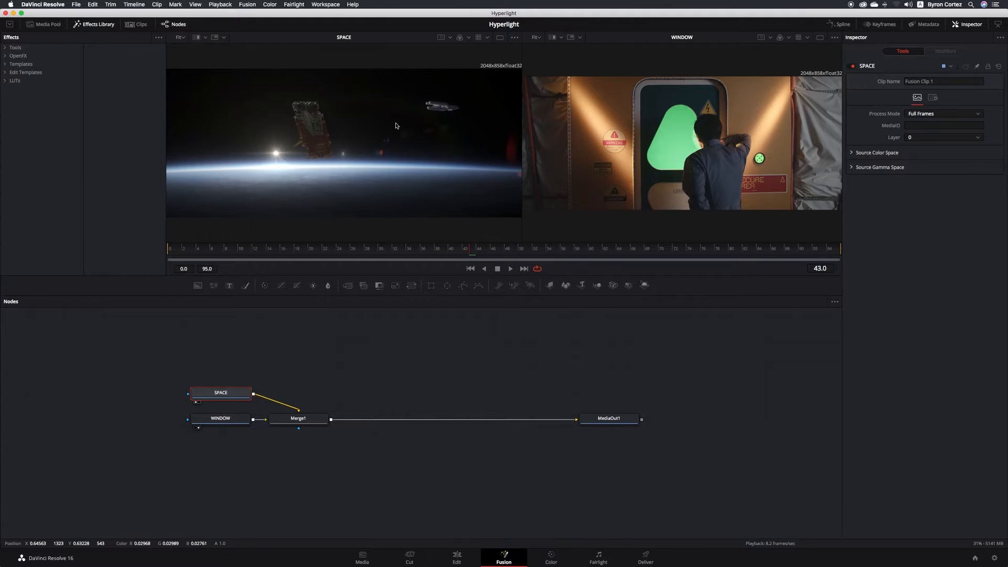
left_click_drag(239, 400, 236, 455)
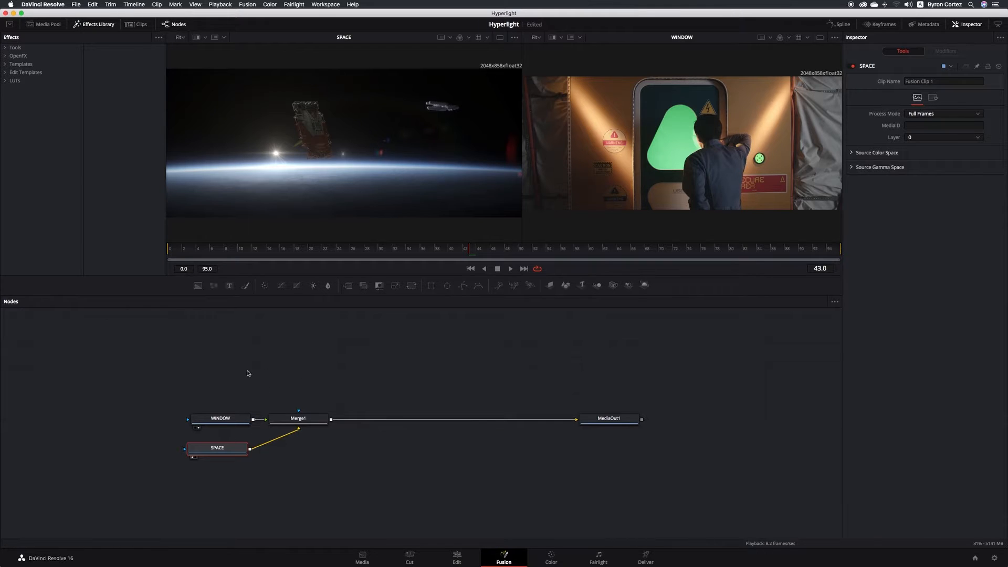
left_click_drag(230, 419, 311, 339)
left_click(310, 339)
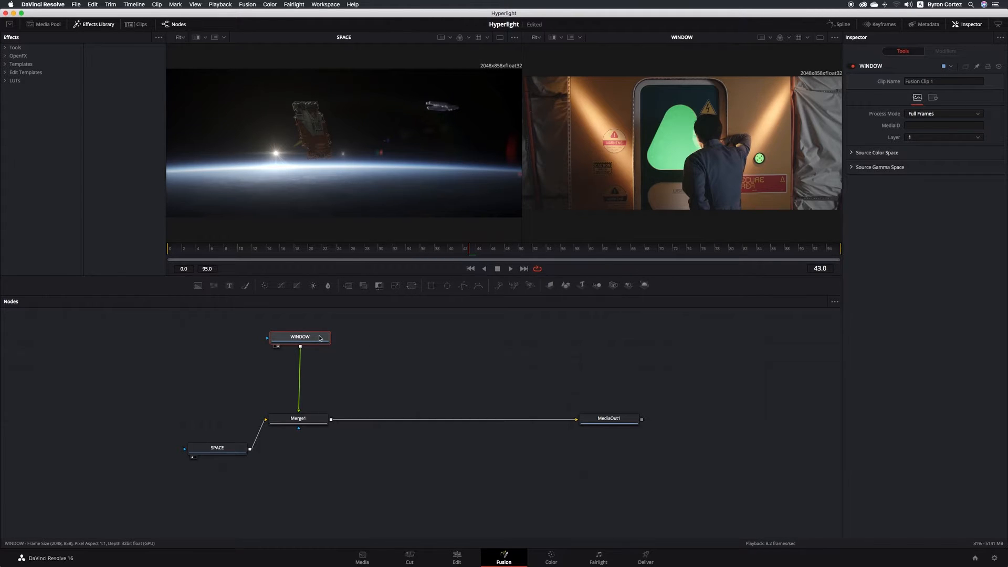
mouse_move(320, 338)
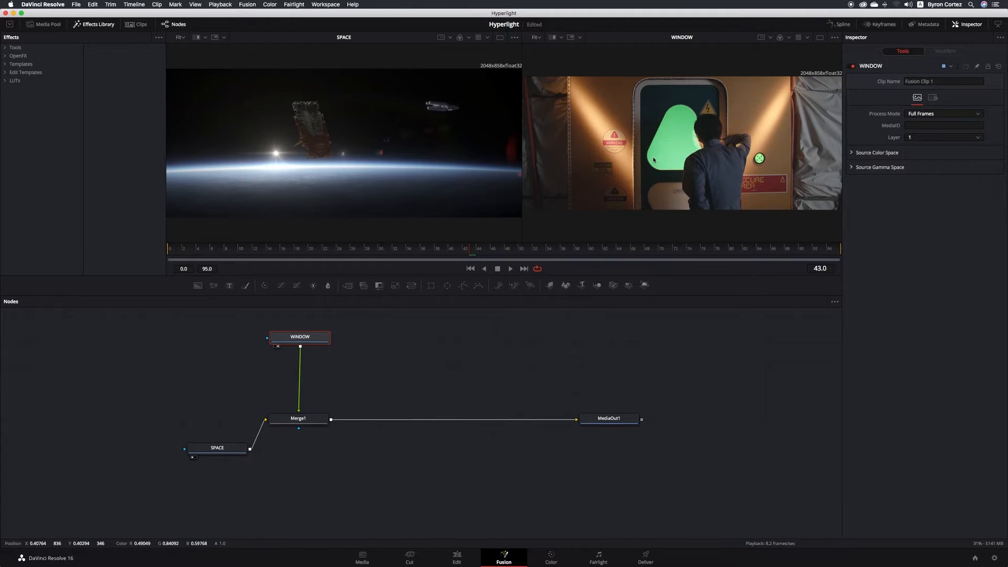
key("super+s")
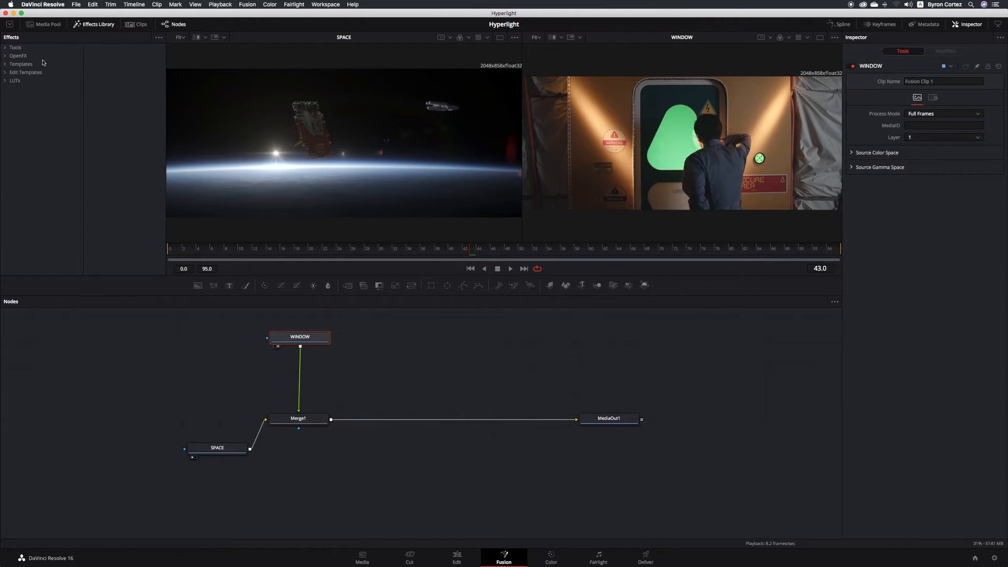
- Insert a Delta Keyer between the WINDOW node and Merge1 and place it slightly off to the side so the connections run straight
left_click(4, 47)
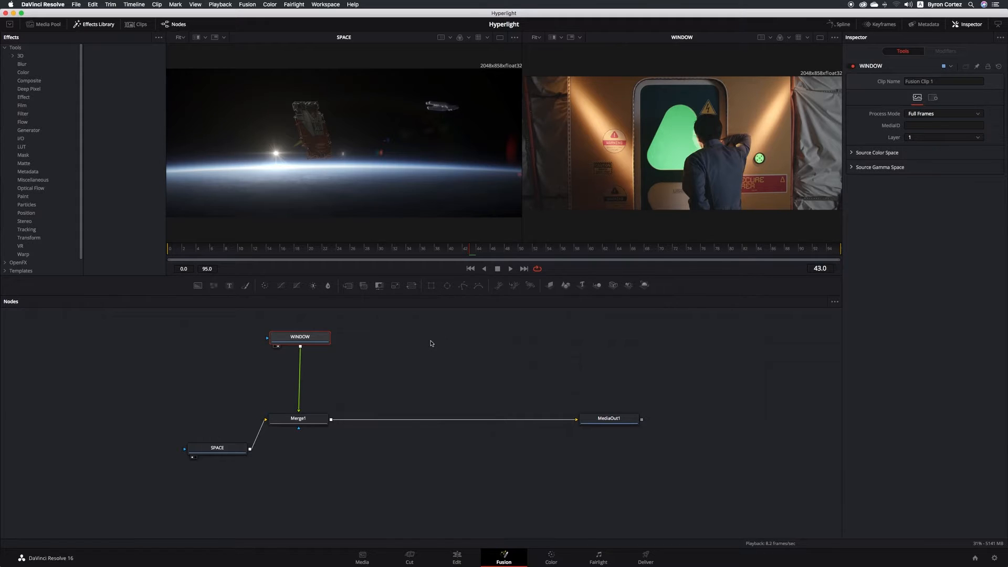
key("shift+space")
type("Lens Reflections")
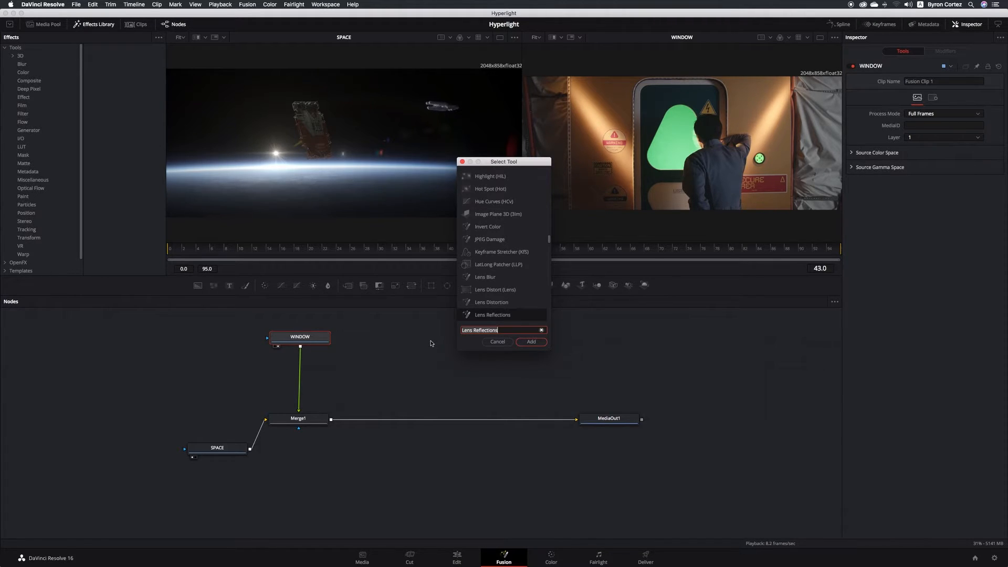
key("super+a")
key("BackSpace")
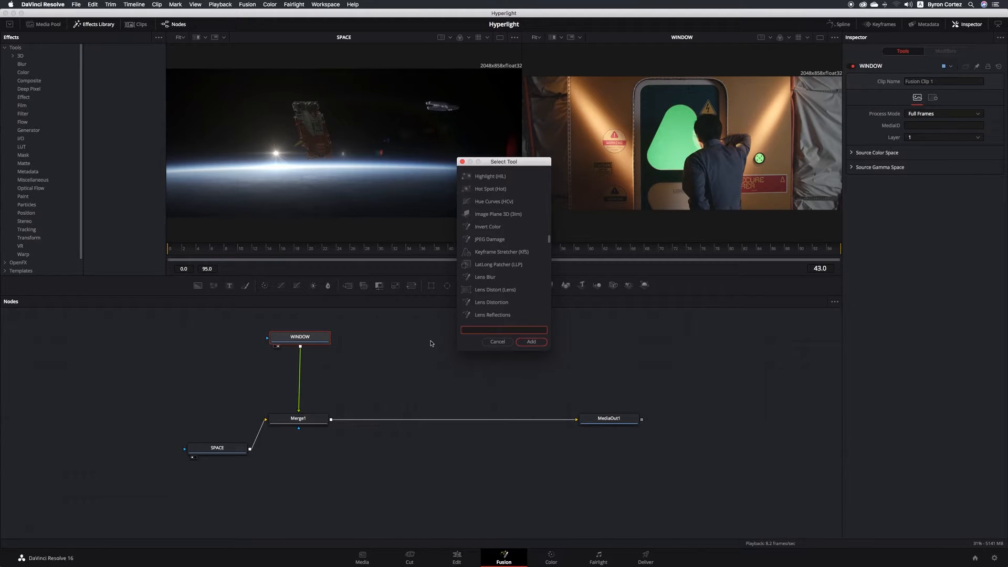
type("Dela")
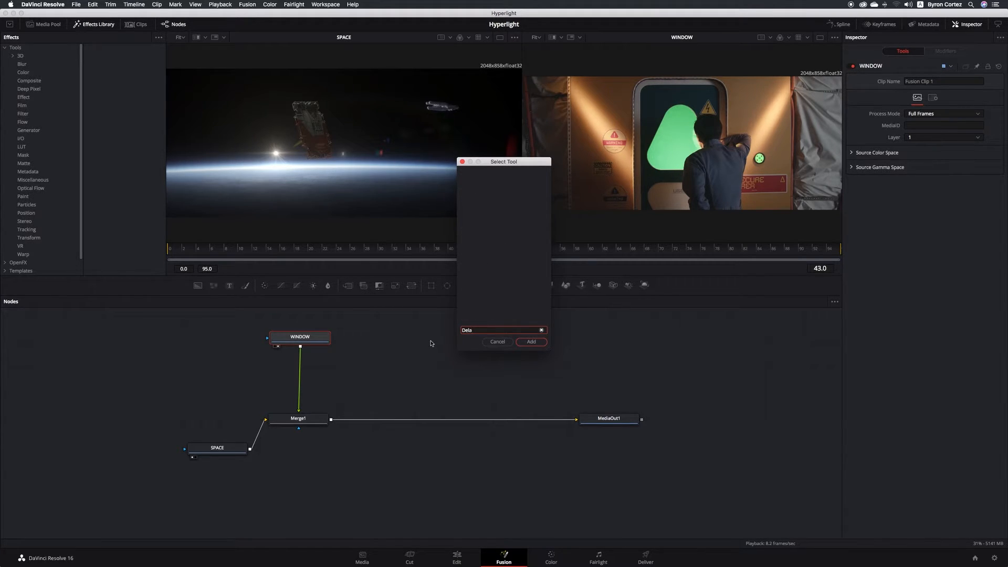
key("BackSpace")
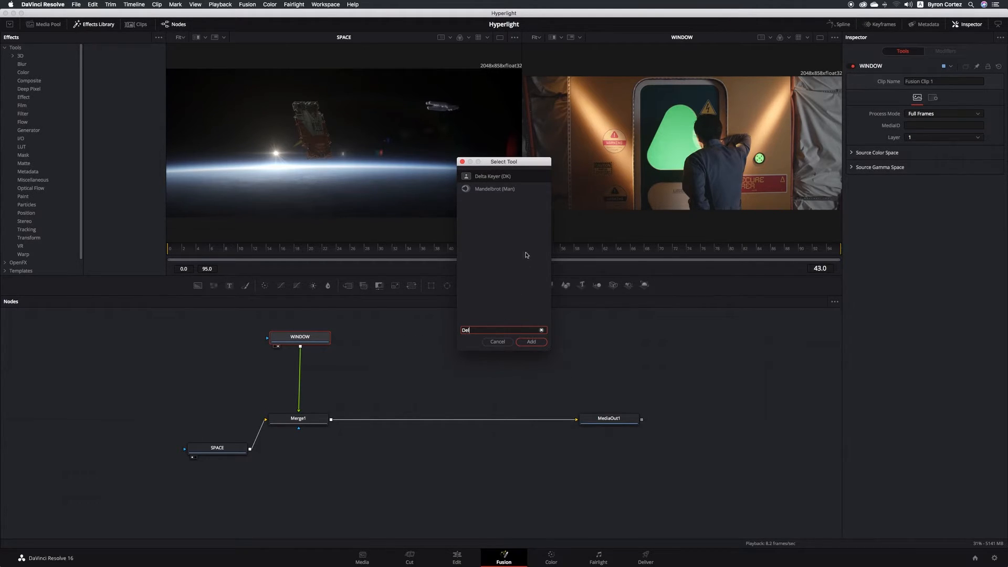
left_click(490, 177)
left_click(540, 343)
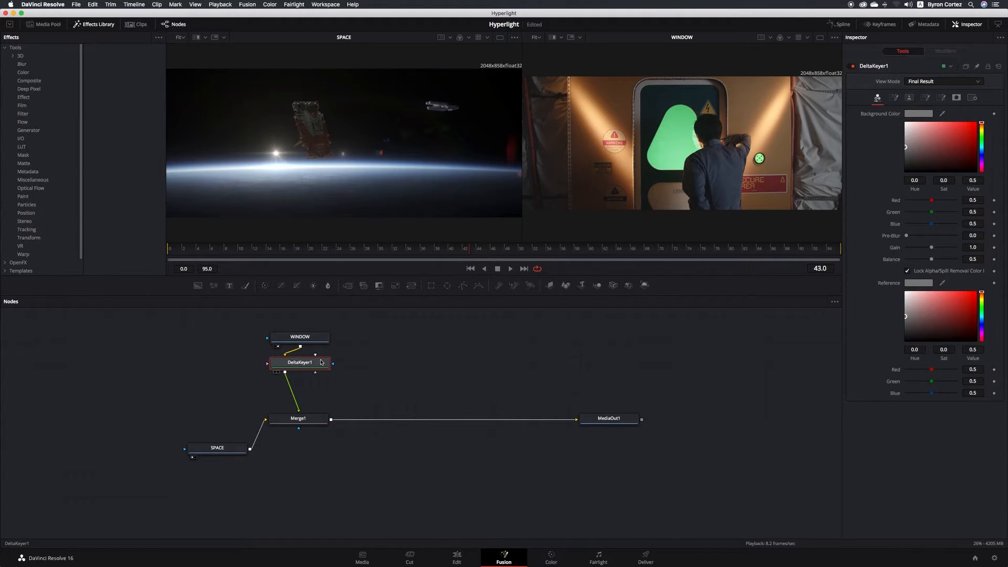
left_click_drag(322, 366, 335, 375)
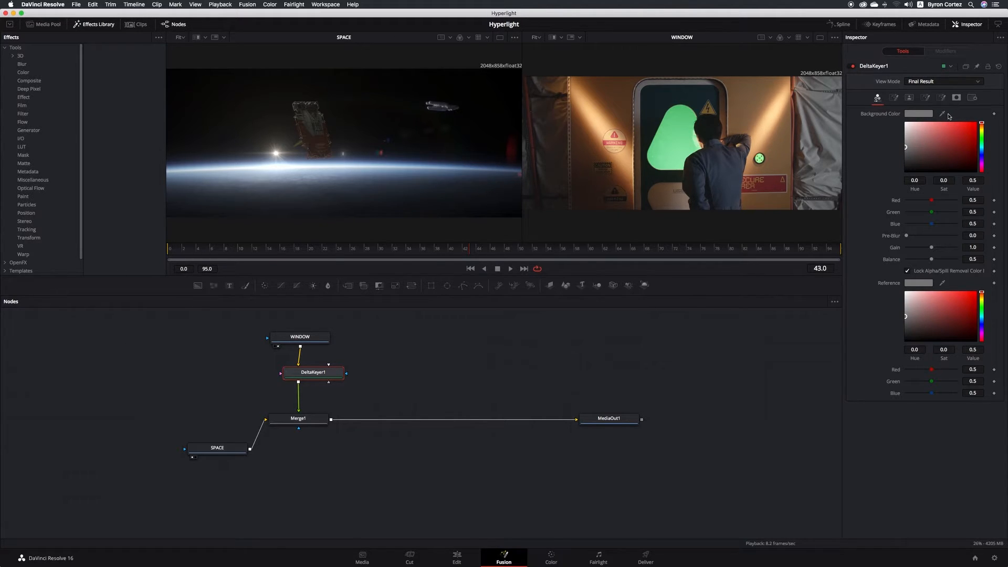
- Sample the green of the door window as the Delta Keyer's background color and show MediaOut1 in the second viewer
left_click_drag(943, 115, 678, 111)
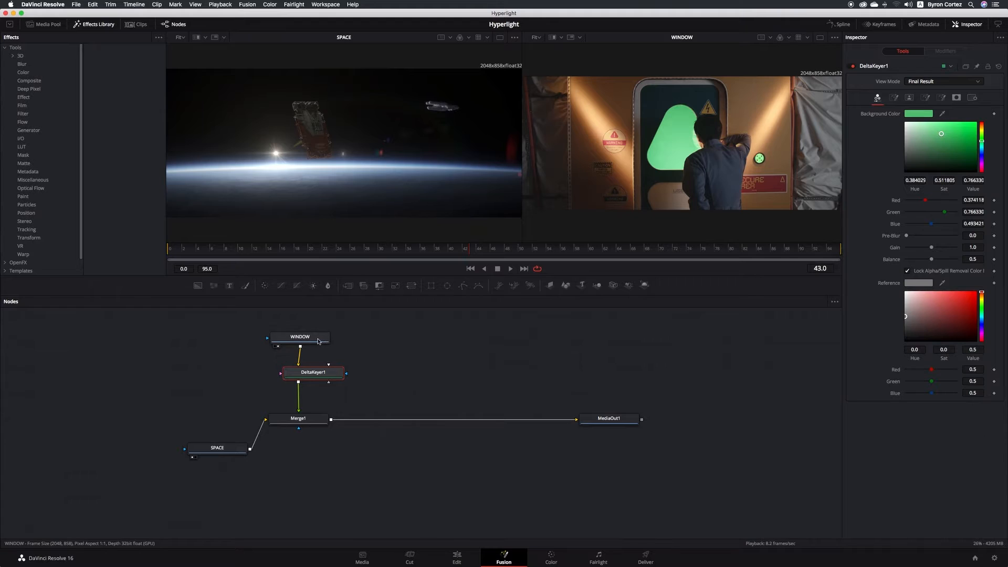
mouse_move(322, 340)
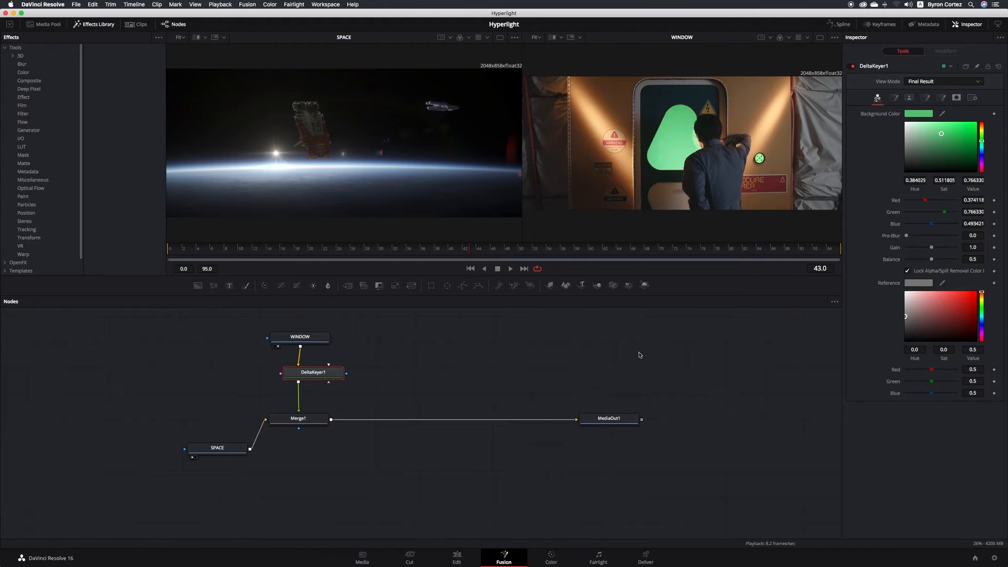
left_click(632, 421)
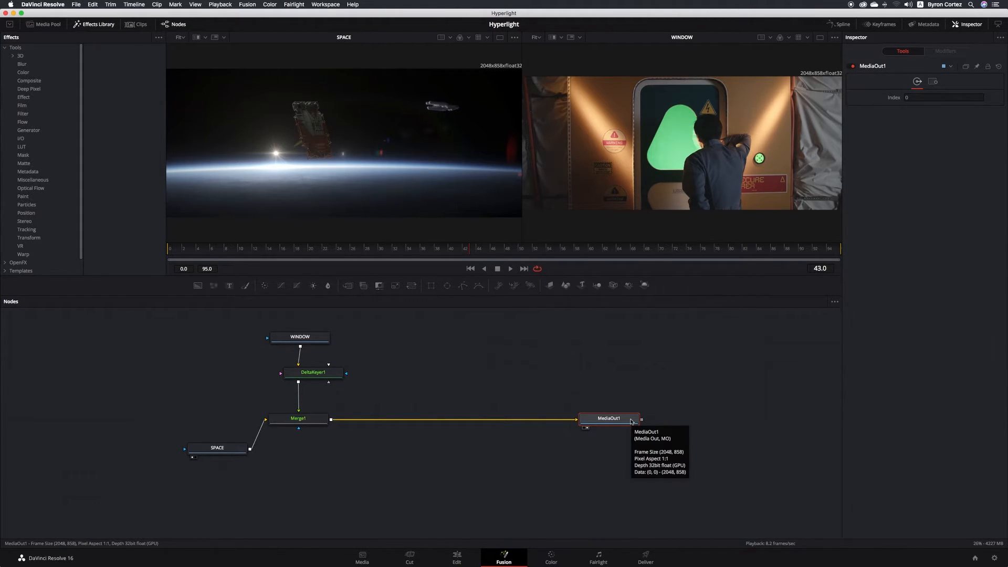
key("2")
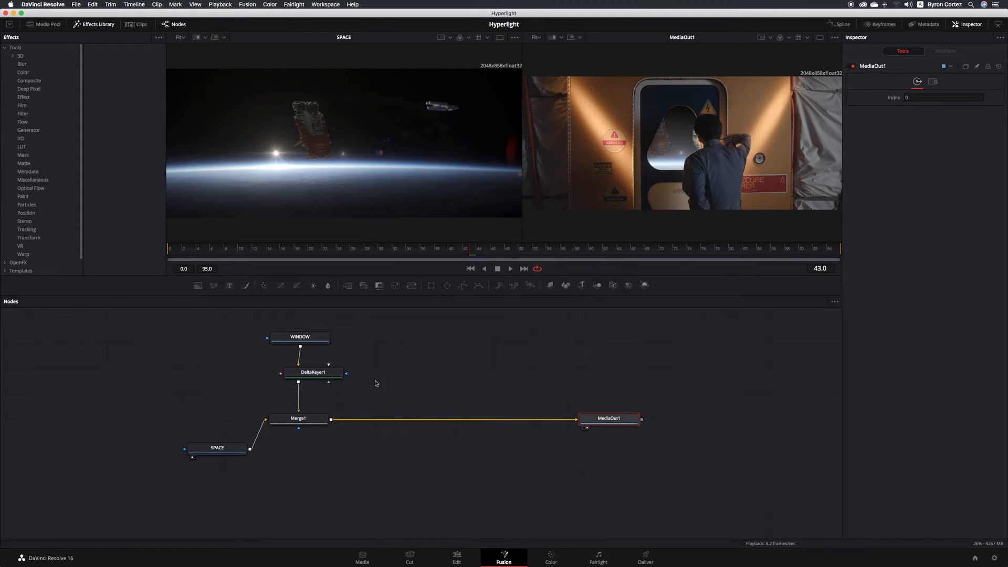
- Delete DeltaKeyer1 and insert a fresh Delta Keyer after the WINDOW node, placing it between WINDOW and Merge1
left_click(331, 373)
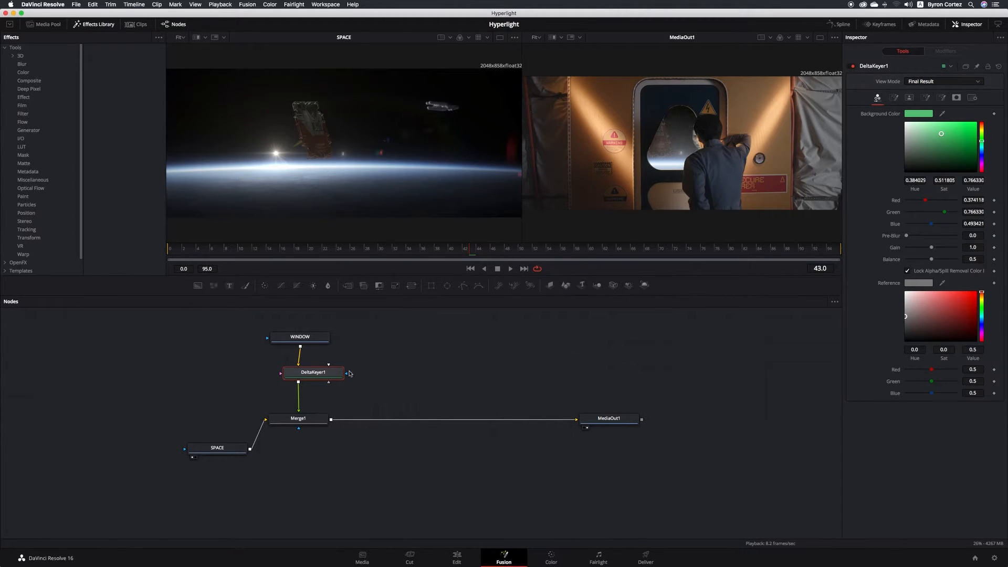
key("Delete")
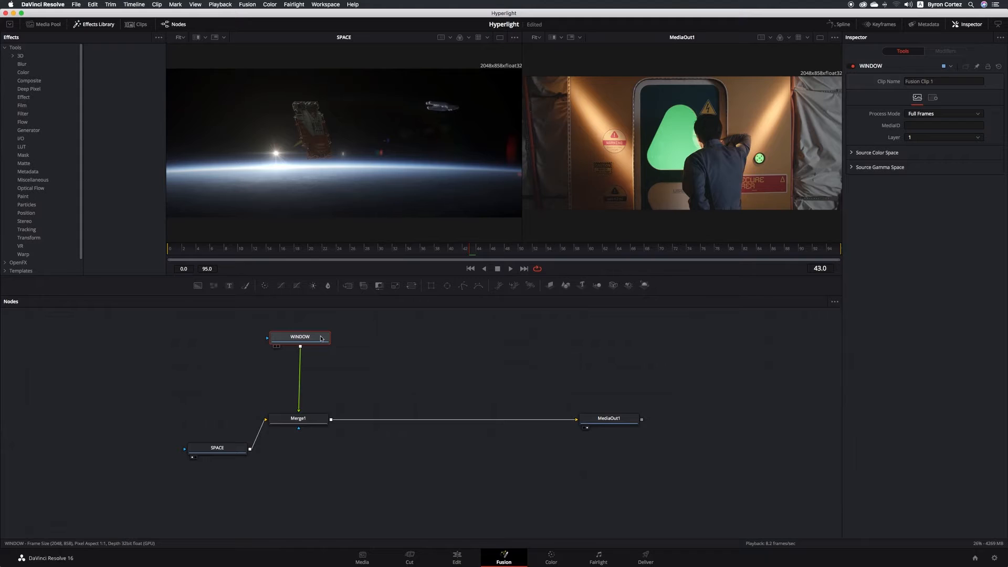
key("shift+space")
type("Delta Keyer")
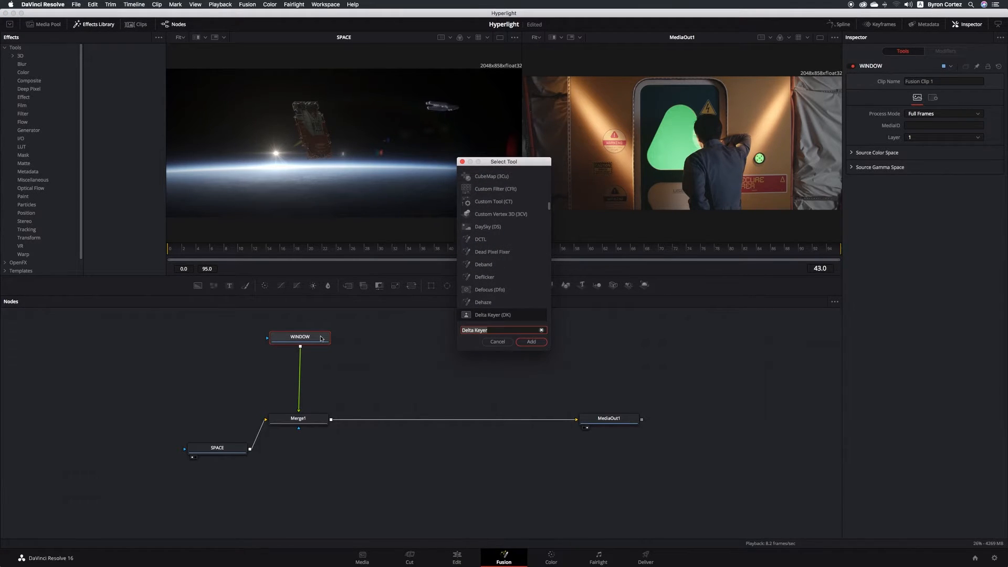
left_click(534, 344)
left_click_drag(325, 364, 338, 372)
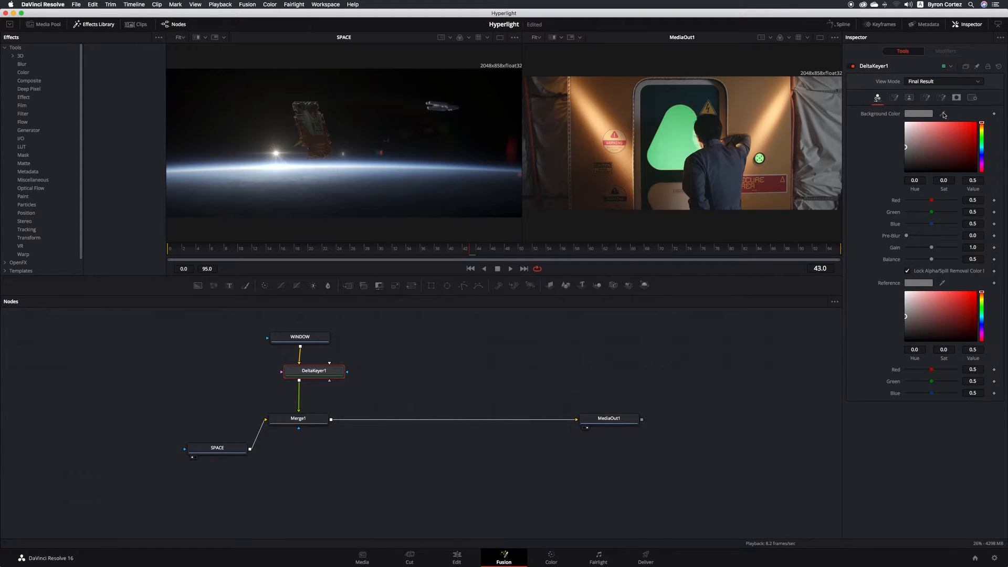
- Pick the light green inside the door window as the new keyer's background color and show DeltaKeyer1 in the first viewer
left_click_drag(943, 115, 680, 138)
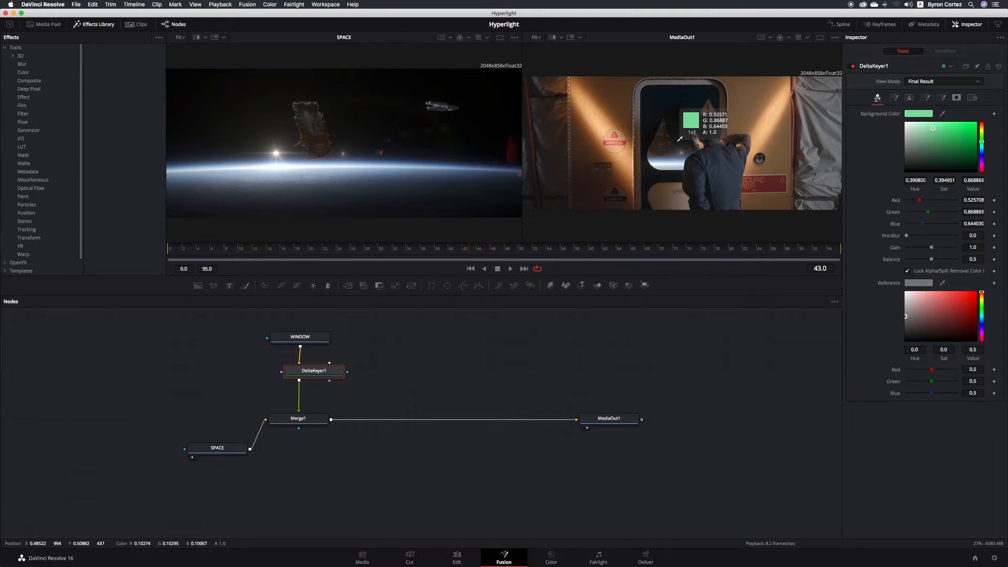
left_click_drag(680, 139, 678, 144)
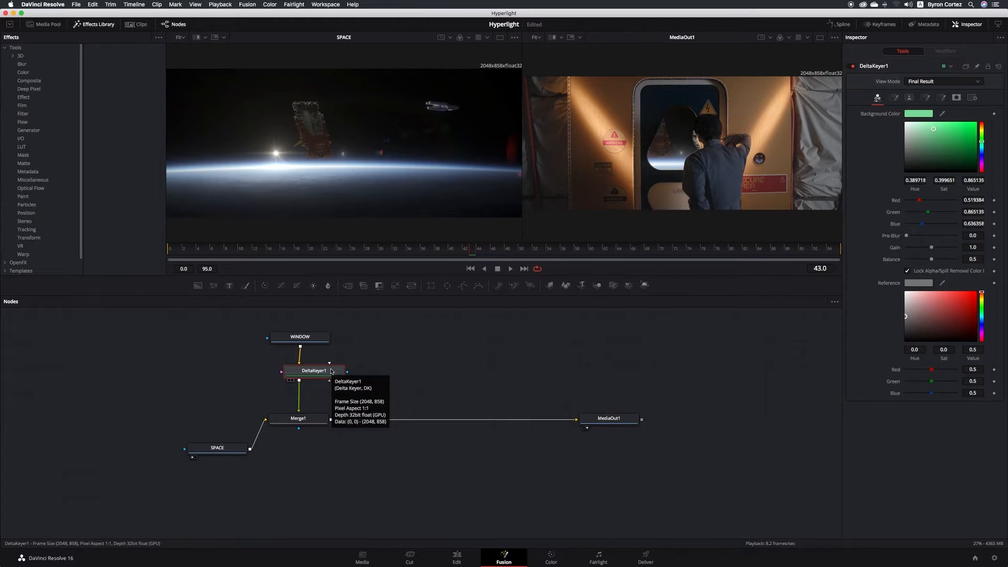
left_click(290, 382)
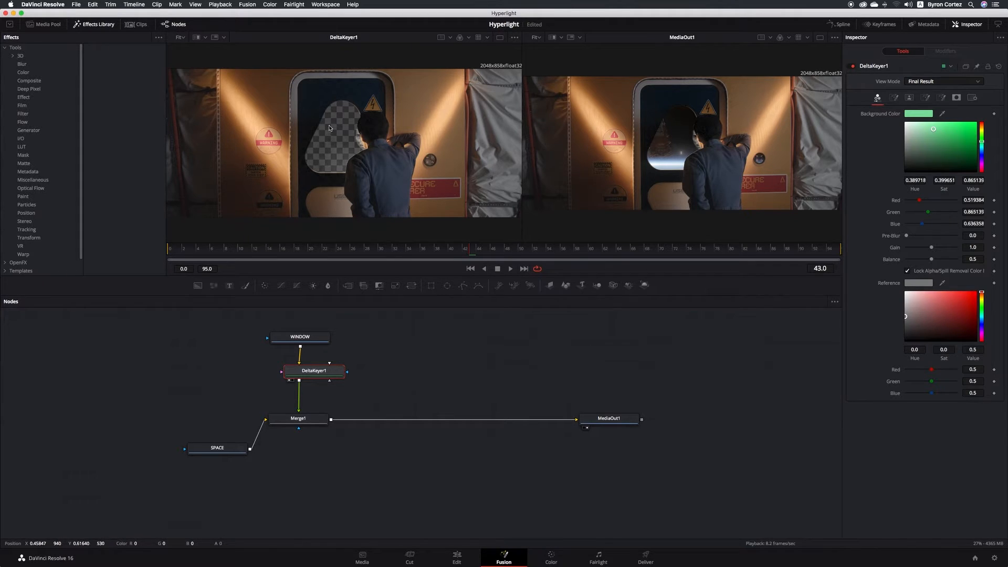
- Save the project and switch the first viewer to the Alpha channel
key("super+s")
left_click(469, 38)
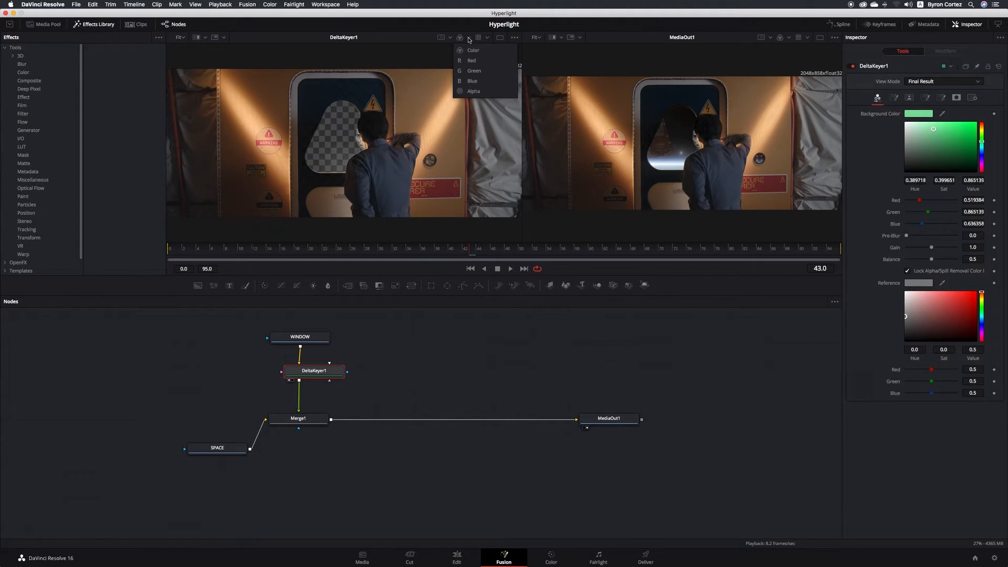
left_click(478, 93)
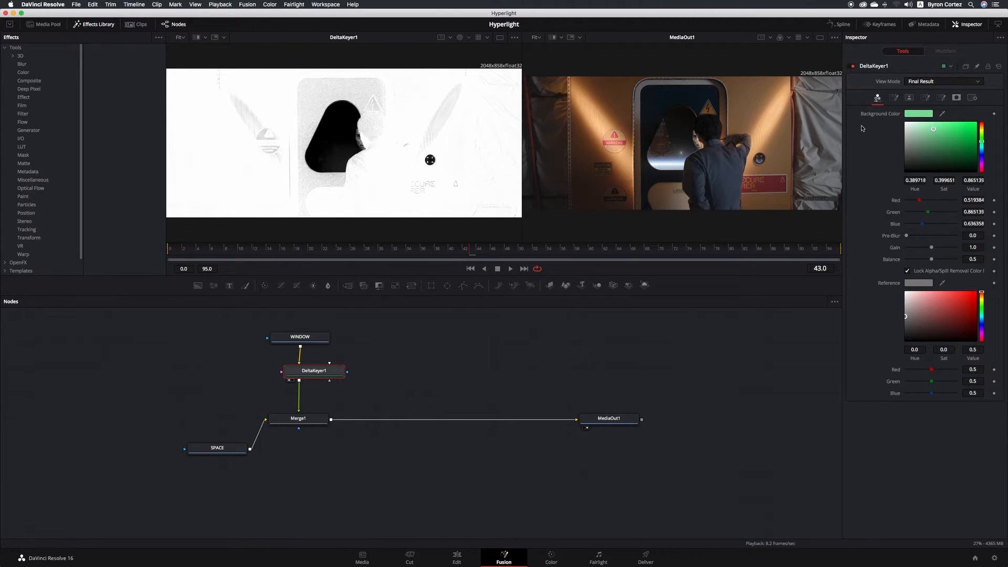
- Lower the high matte threshold of DeltaKeyer1 to 0.811 and save the project
left_click(909, 99)
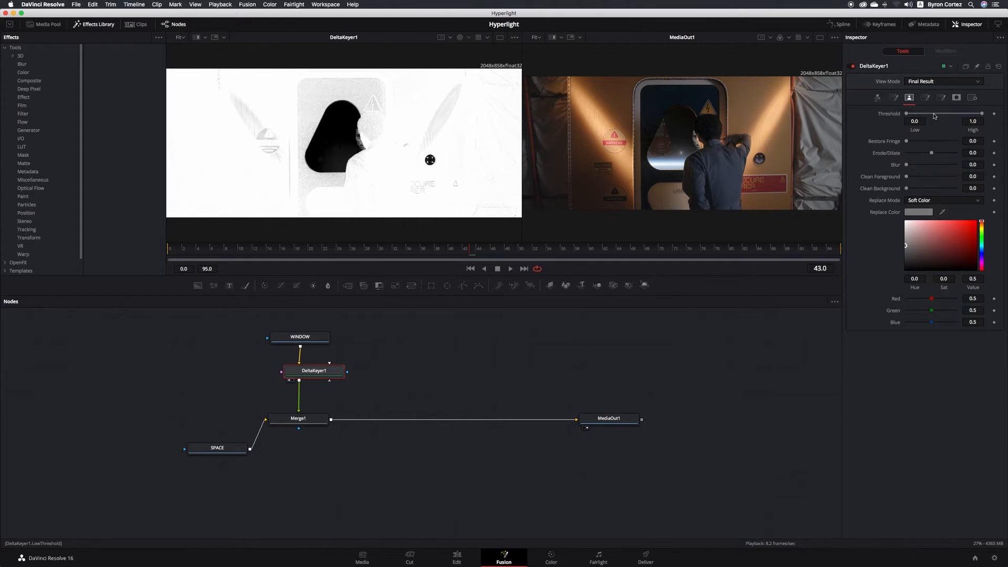
mouse_move(906, 113)
left_mouse_down()
mouse_move(968, 116)
mouse_move(906, 115)
left_mouse_up()
left_click_drag(982, 115, 970, 115)
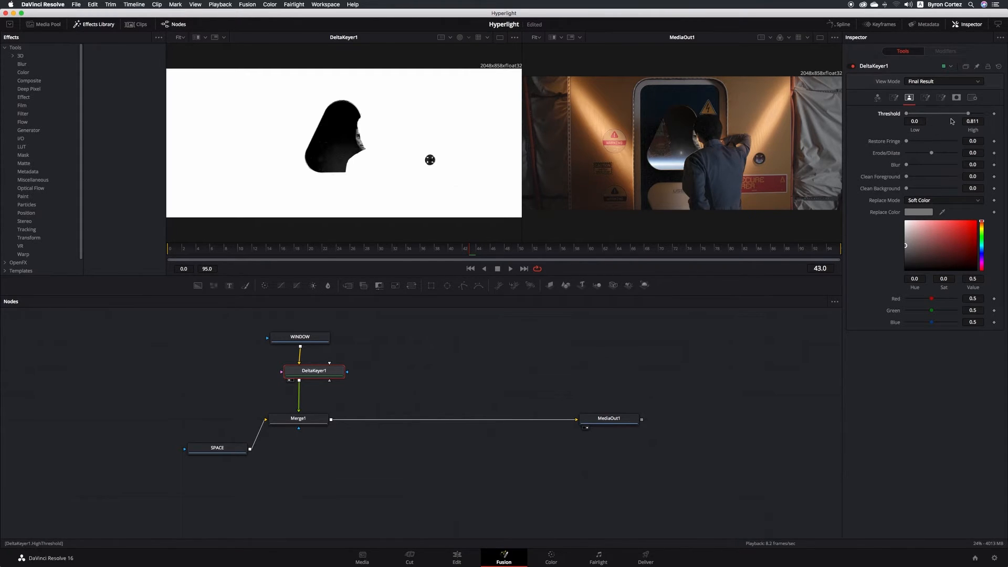
key("super+s")
- Show the WINDOW node in the first viewer and set that viewer back to Color
left_click(317, 341)
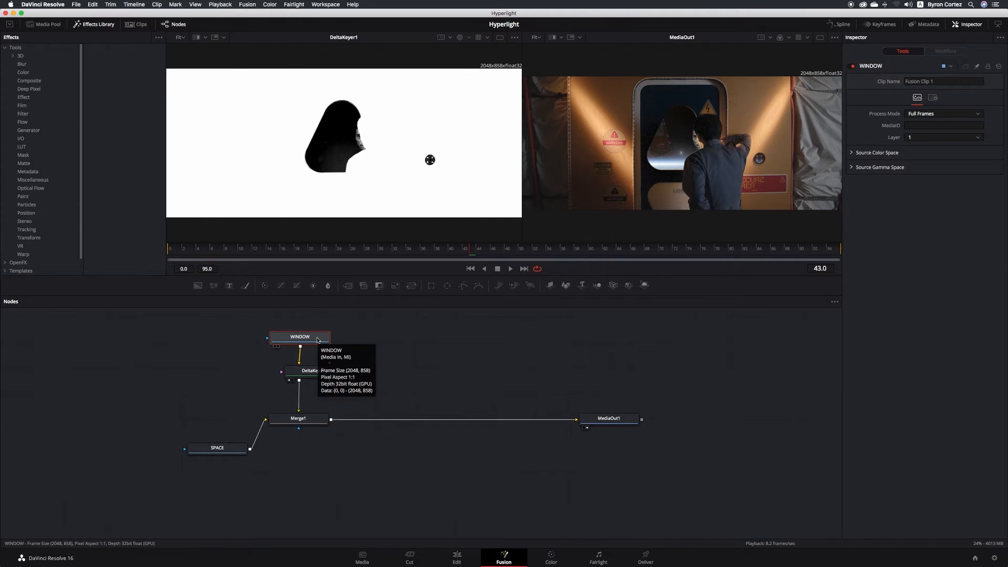
key("1")
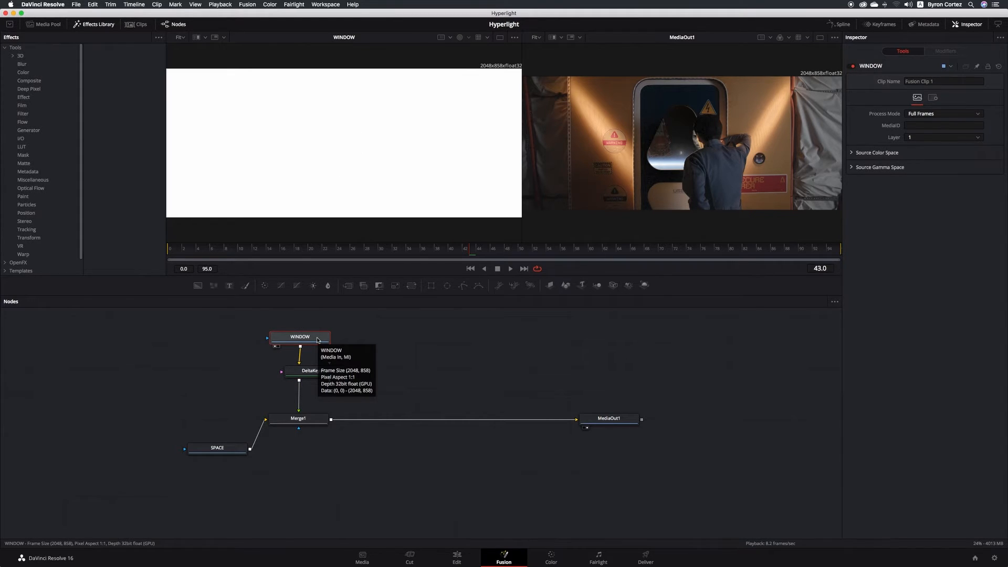
left_click(466, 38)
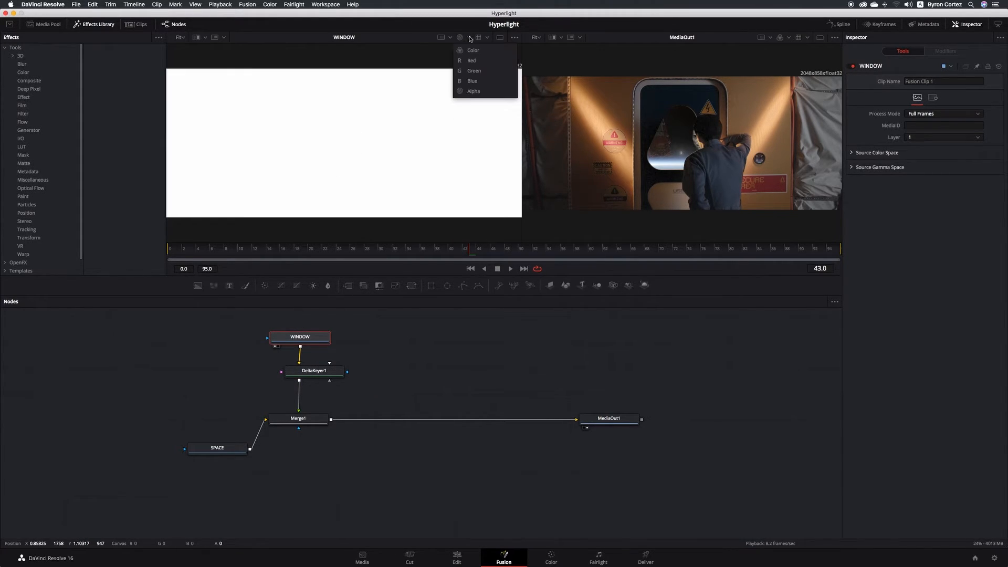
left_click(473, 51)
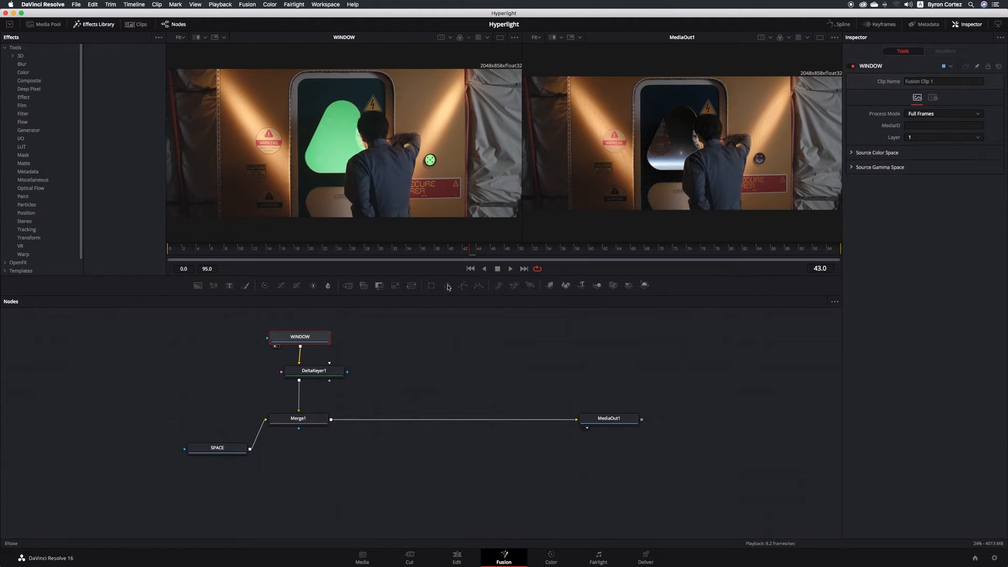
- Add an Ellipse mask node and fit it around the round green light beside the door, about 0.063 wide and 0.06 high
left_click_drag(448, 287, 393, 354)
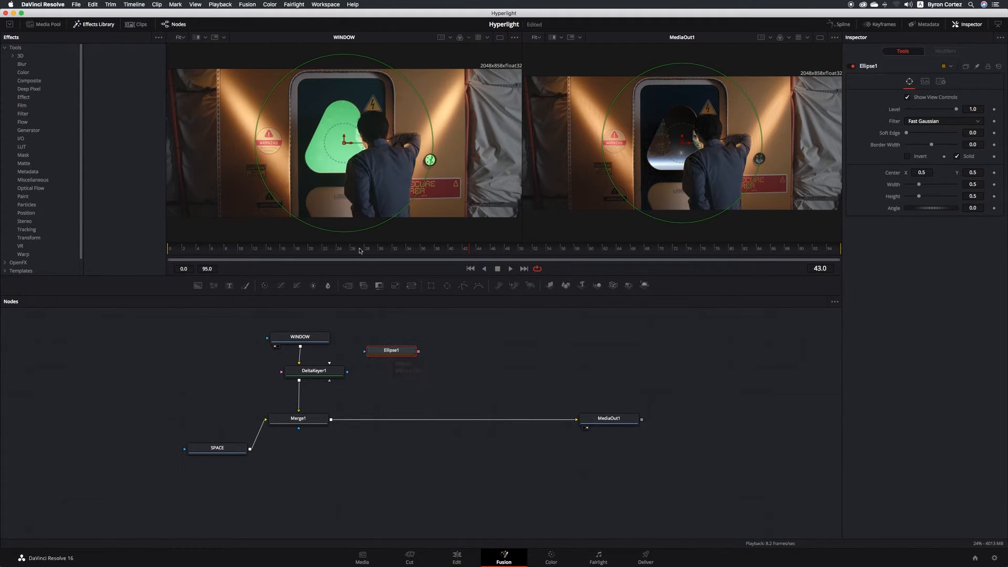
left_click_drag(347, 235, 347, 160)
left_click_drag(256, 143, 431, 160)
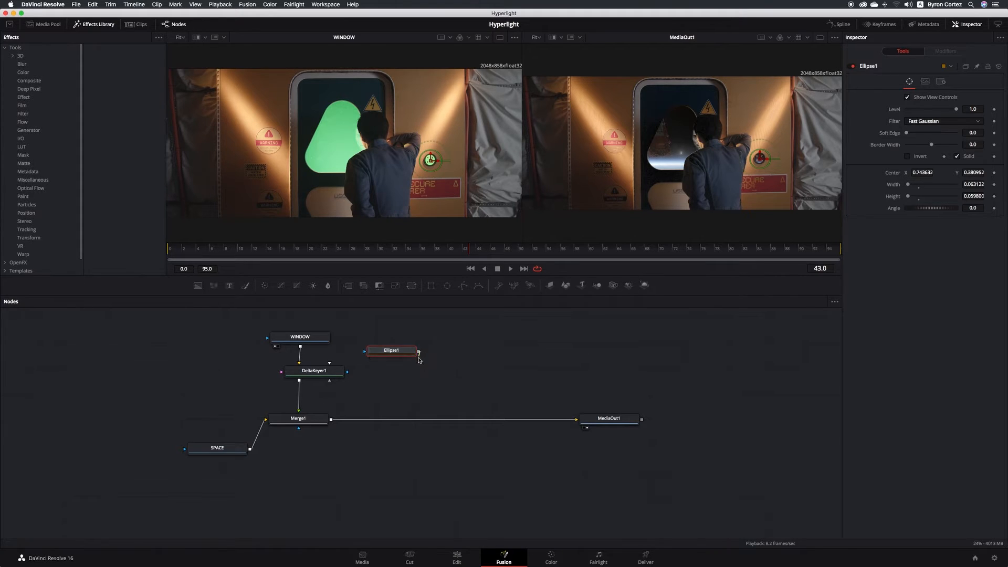
- Connect the Ellipse1 output to the SolidMatte input of DeltaKeyer1
mouse_move(419, 351)
left_mouse_down()
mouse_move(371, 376)
mouse_move(315, 370)
mouse_move(361, 375)
mouse_move(419, 363)
left_mouse_up()
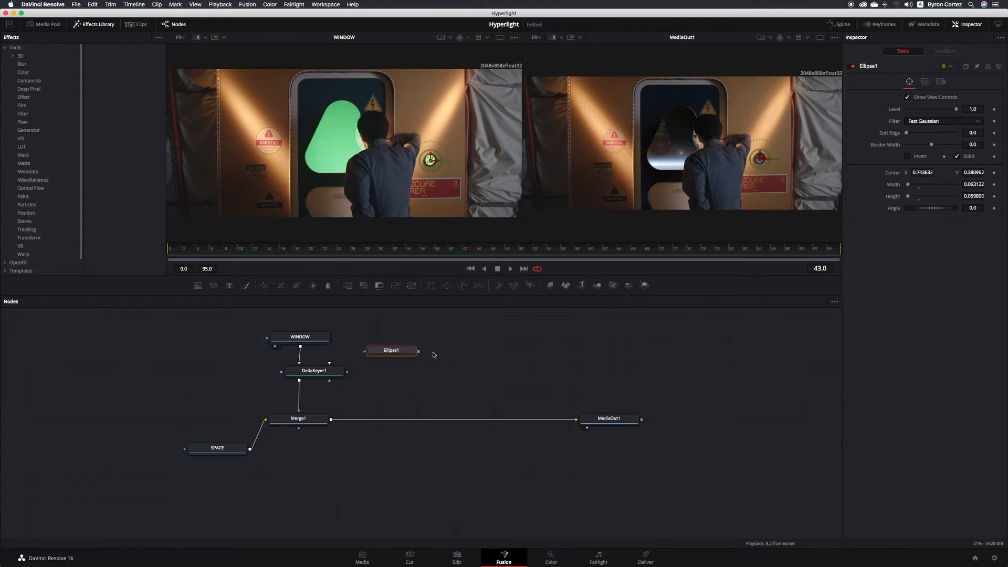
left_click_drag(419, 353, 314, 374)
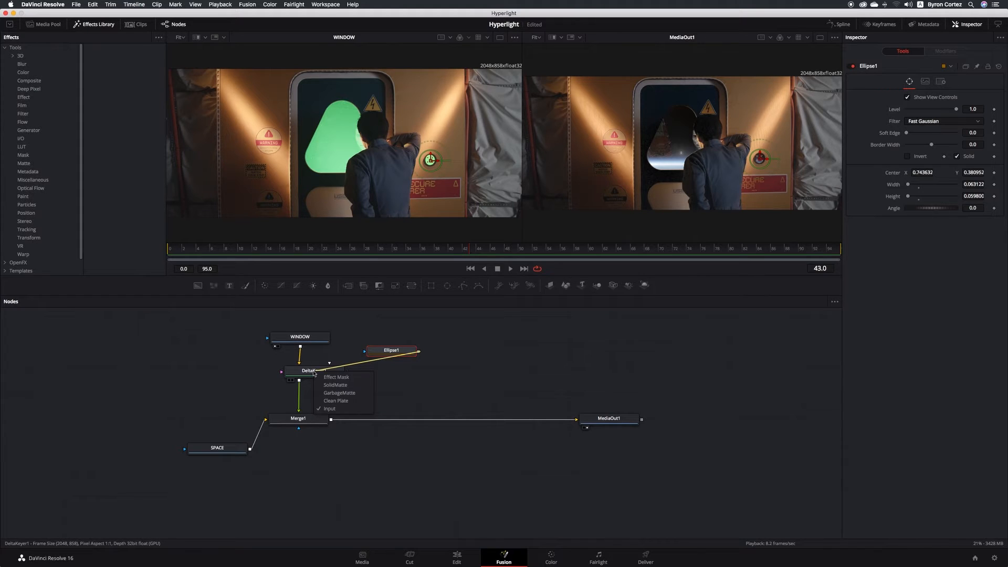
left_click(345, 387)
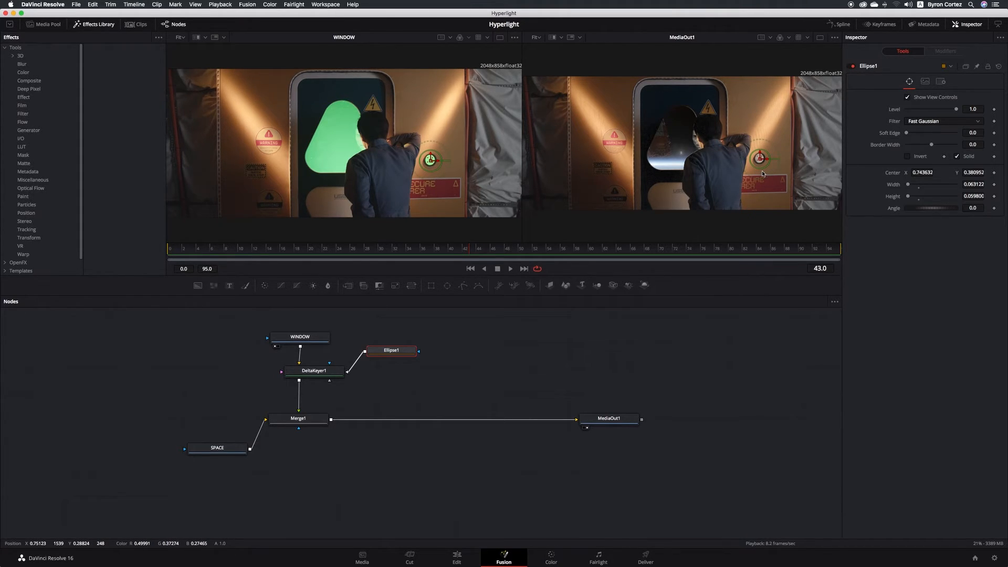
- Set the Solid Replace Mode of DeltaKeyer1's solid mask to Hard Color
left_click(334, 373)
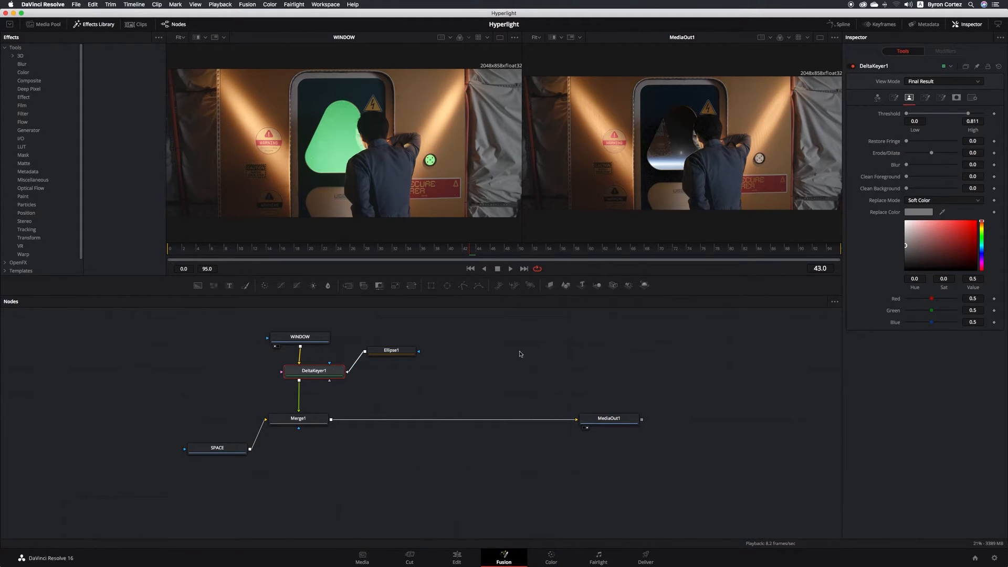
left_click(957, 98)
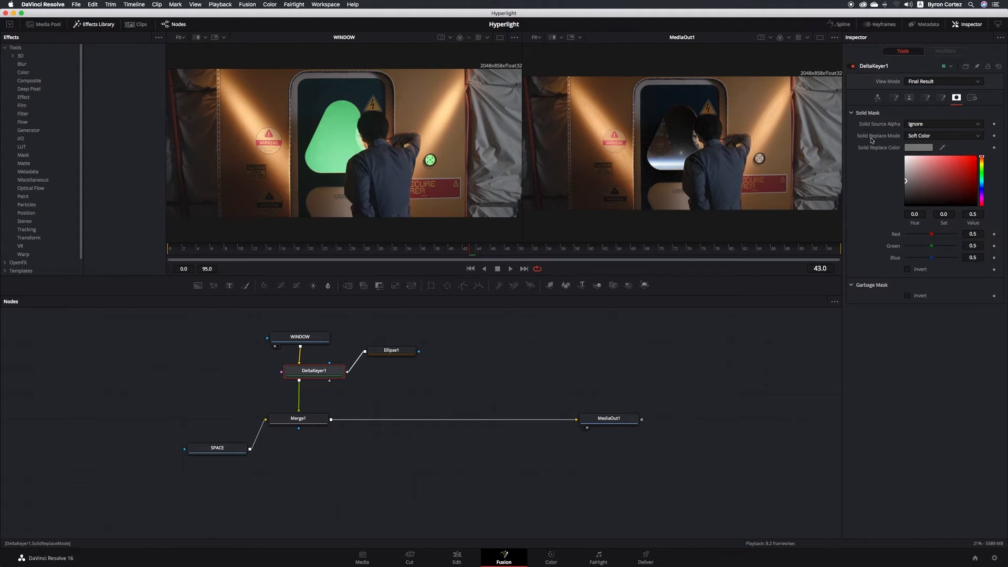
left_click(978, 137)
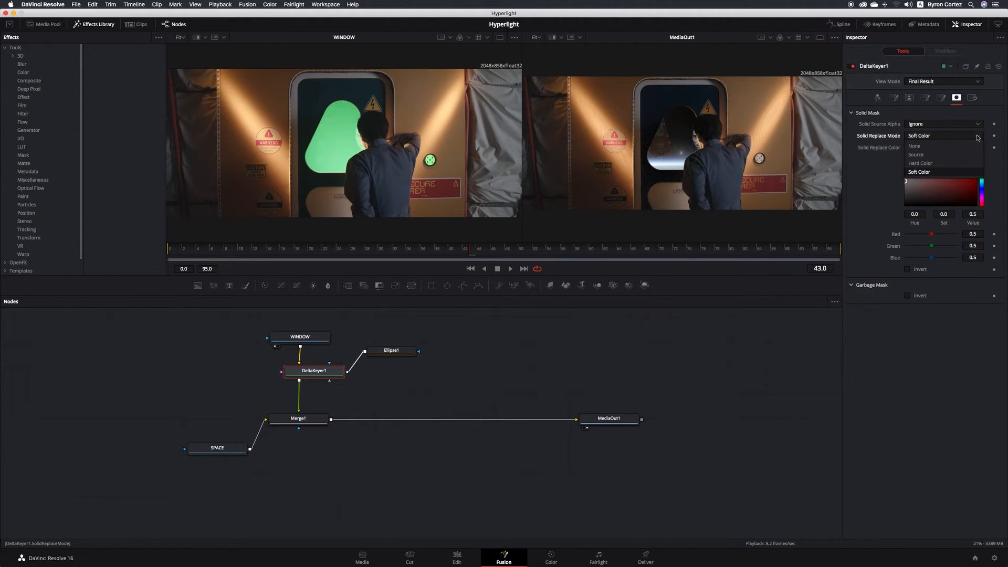
left_click(942, 166)
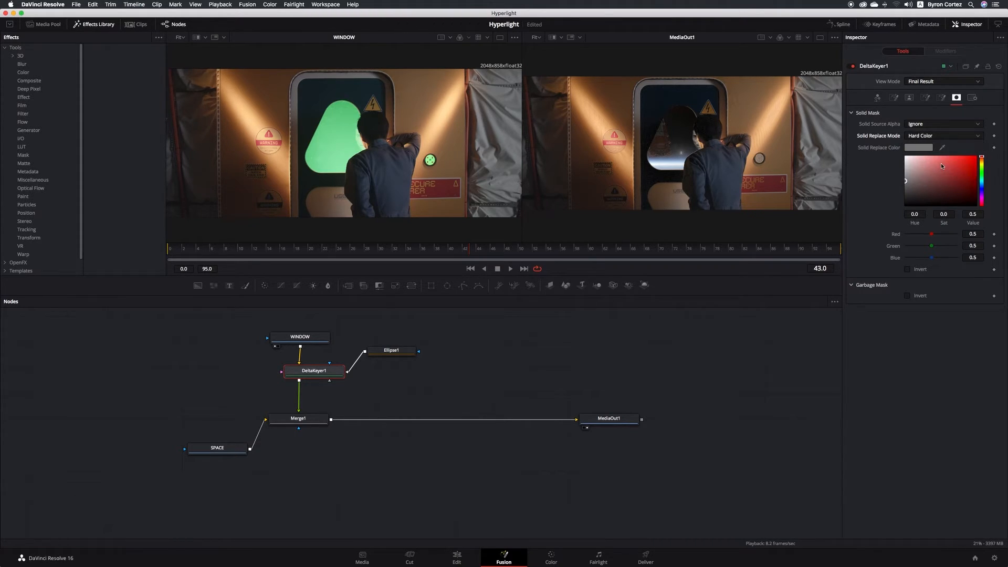
- Try several red and blue Solid Replace Colors for DeltaKeyer1's solid mask, ending on pure red
left_click(970, 165)
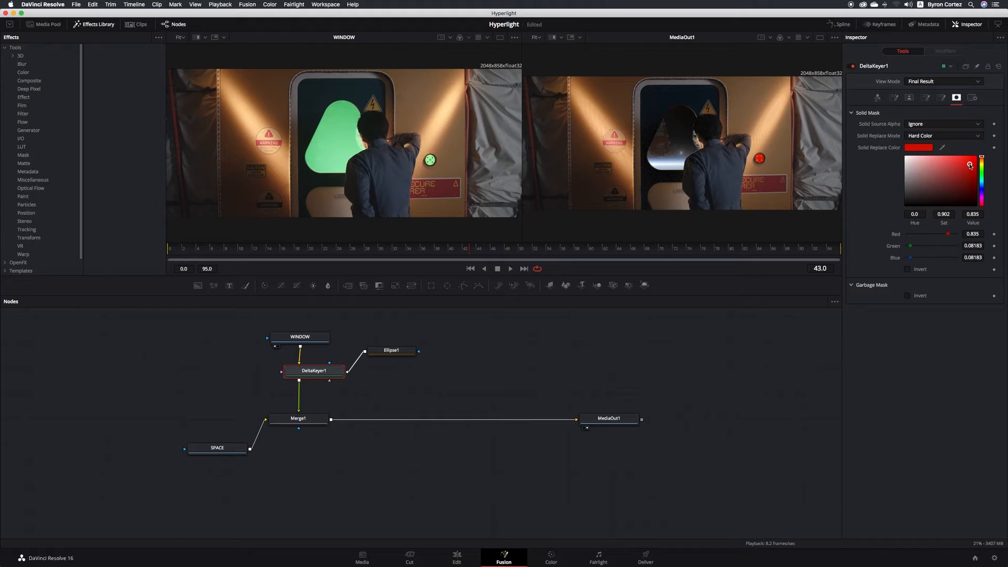
left_click(982, 185)
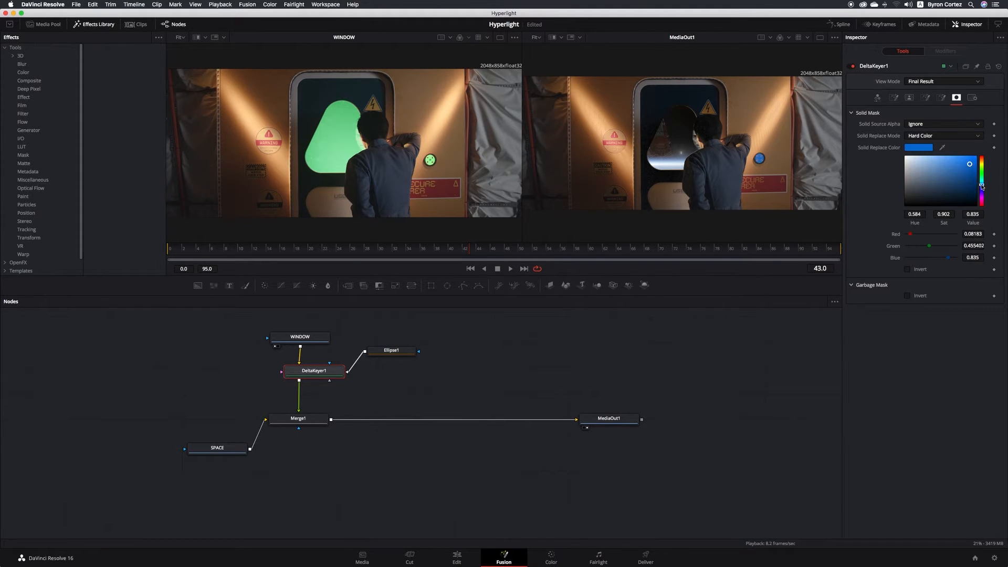
left_click(972, 177)
mouse_move(972, 179)
left_mouse_down()
mouse_move(972, 163)
mouse_move(963, 176)
left_mouse_up()
left_click(982, 159)
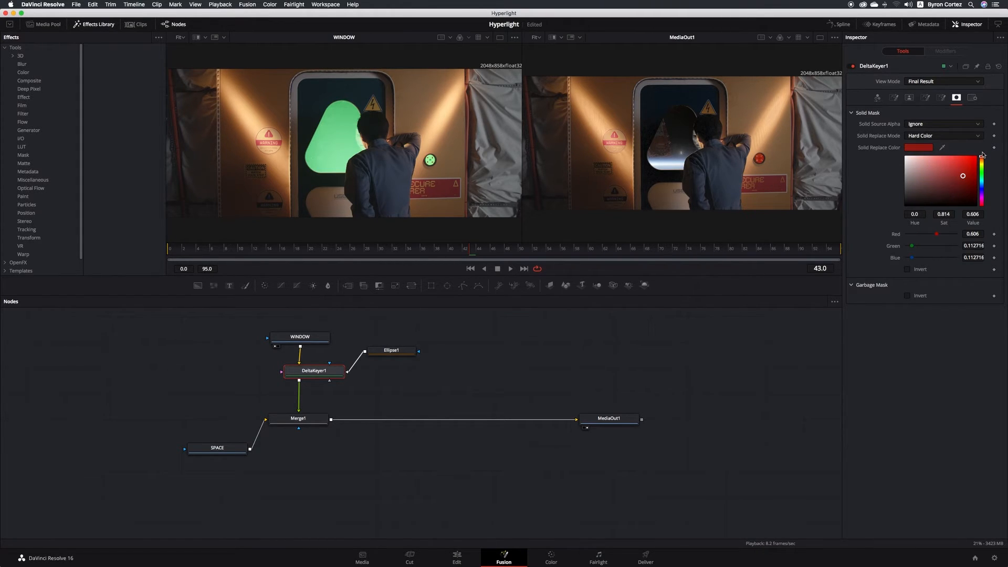
left_click(976, 157)
left_click_drag(976, 157, 981, 155)
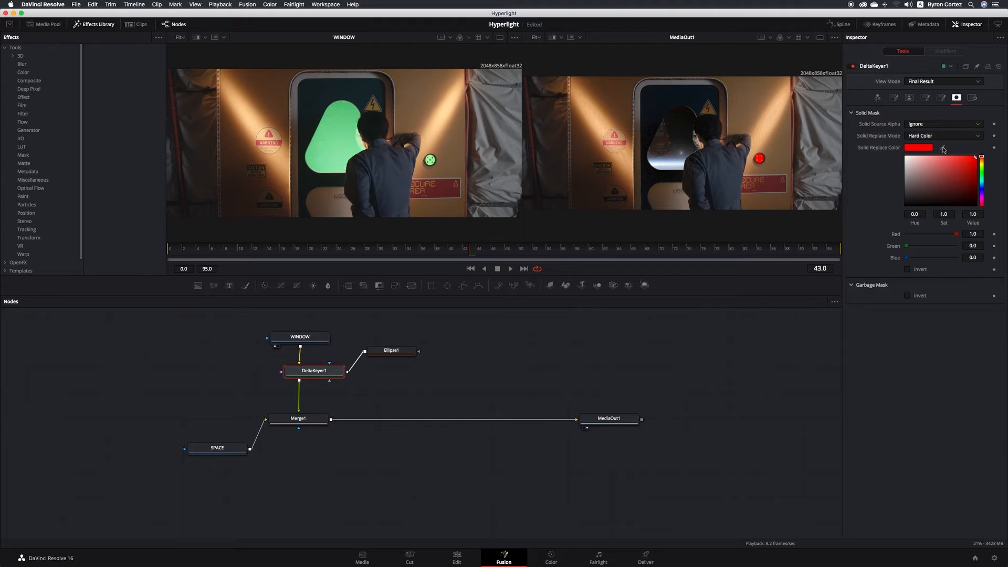
- Sample DeltaKeyer1's Solid Replace Color from the red sign beside the door in the MediaOut1 view
left_click_drag(943, 149, 826, 128)
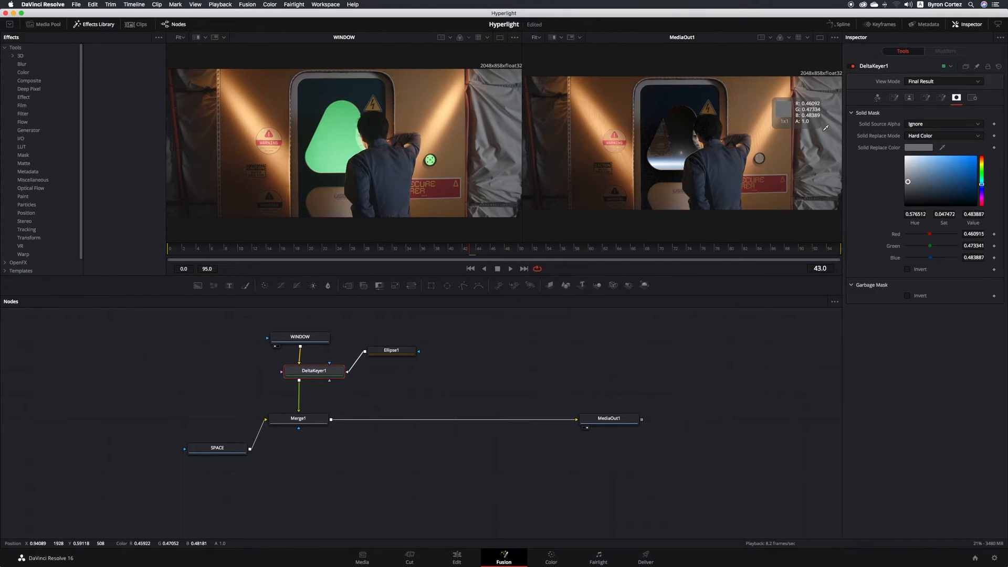
left_click_drag(826, 128, 771, 177)
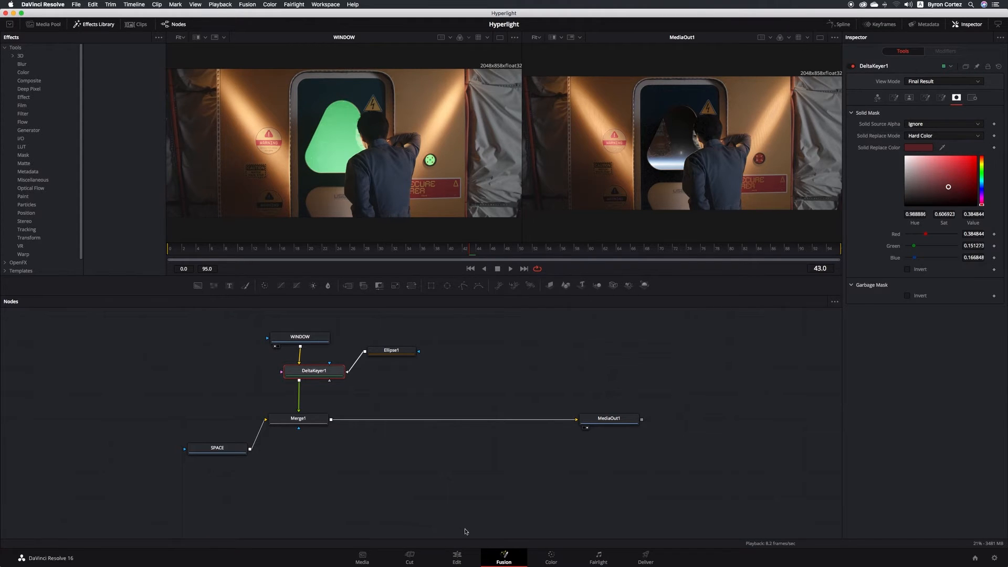
- Switch to the Edit page and play the timeline from about 01:00:14:21 to review the composited window shot
left_click(455, 557)
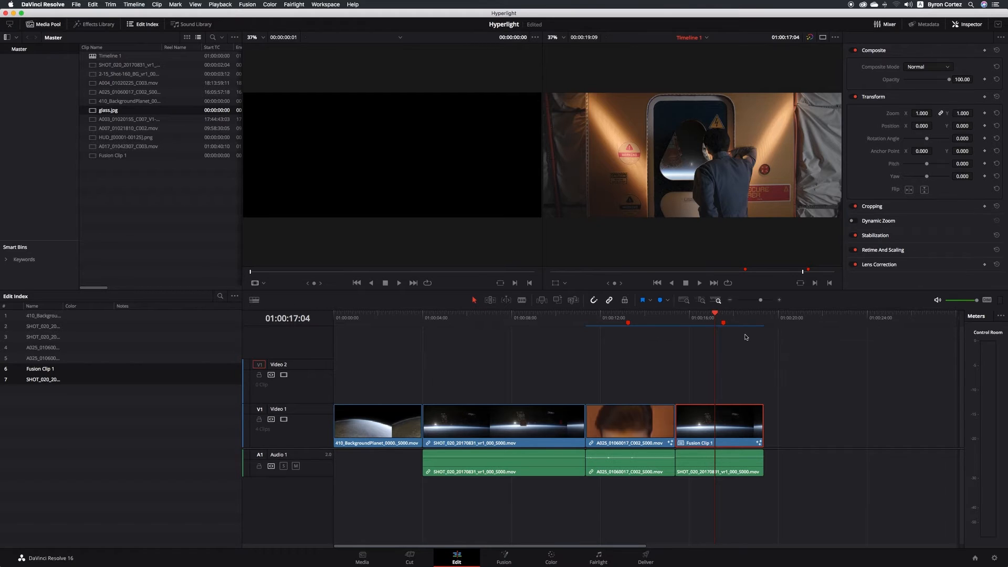
left_click(560, 319)
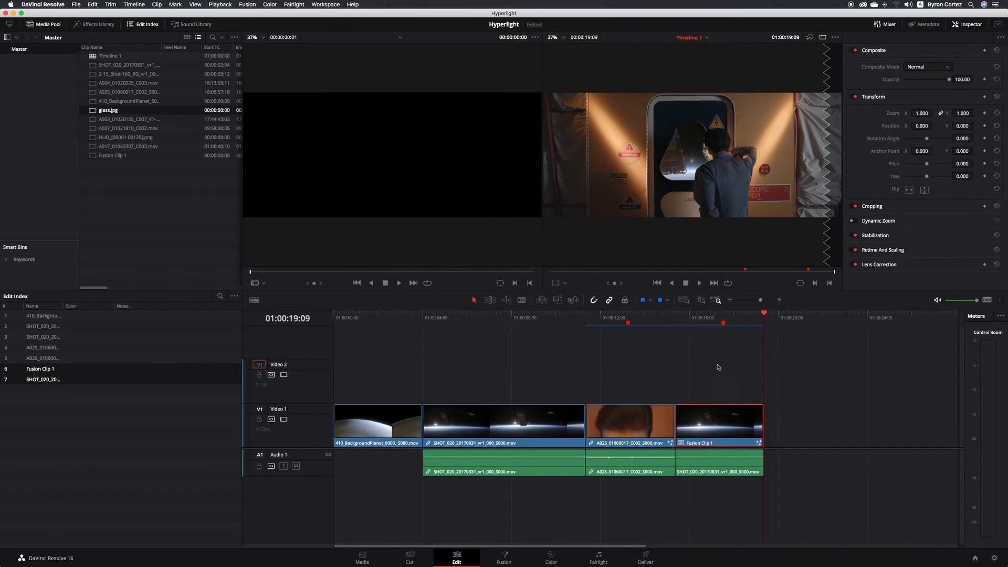
left_click(665, 322)
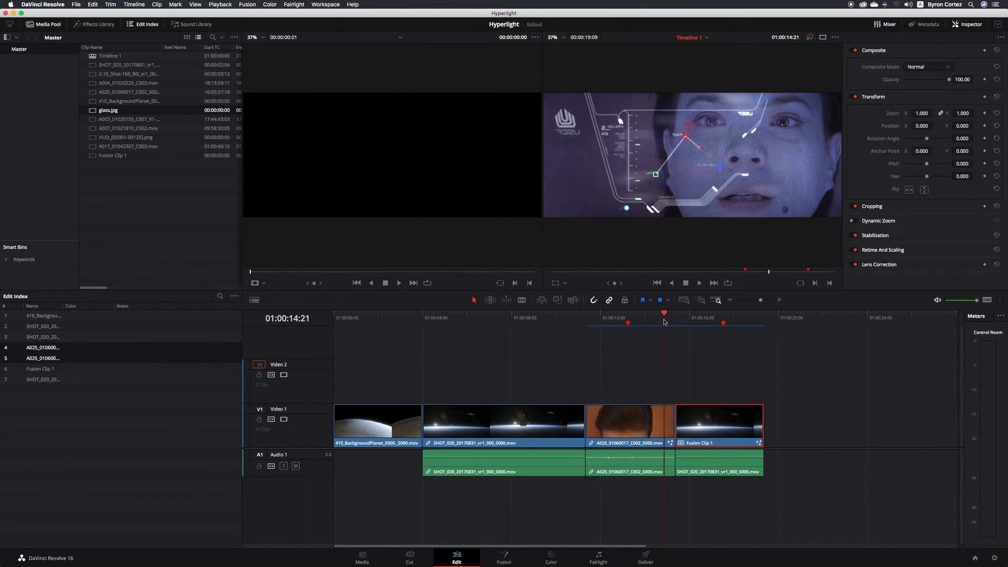
key("space")
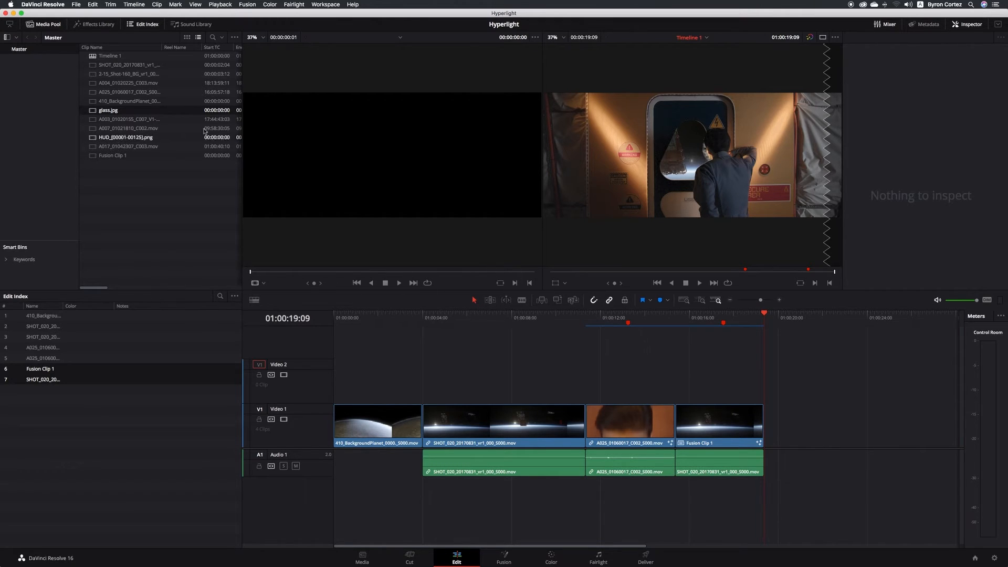
- Add a Text+ title on Video 2 at the timeline start, trim it to the first clip's length, and save the project
left_click(102, 27)
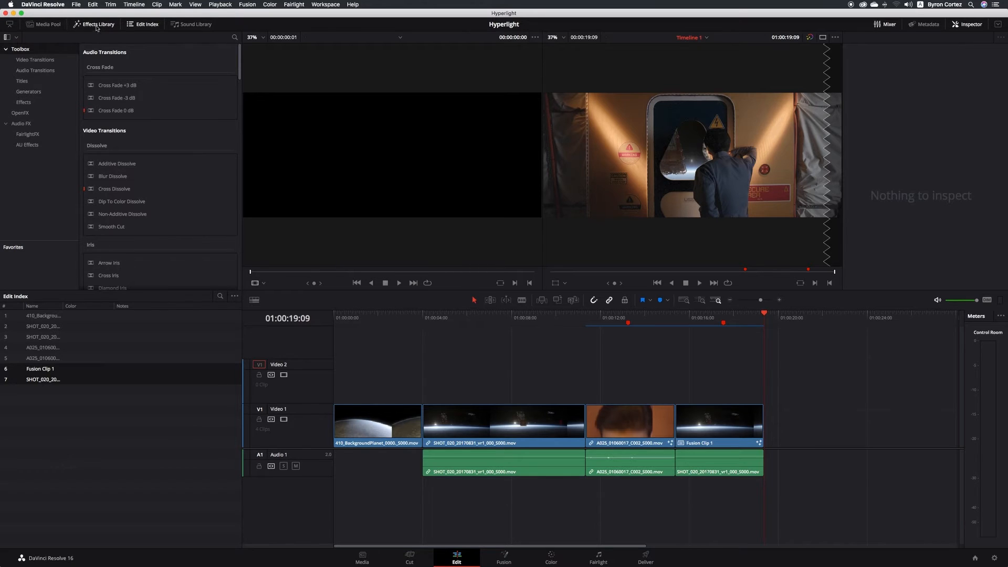
left_click(28, 83)
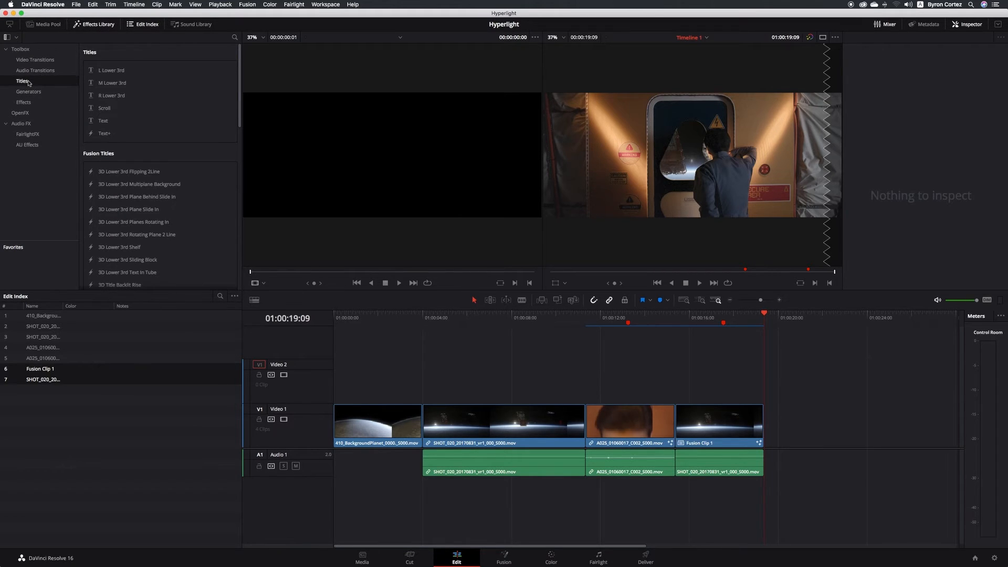
left_click(104, 135)
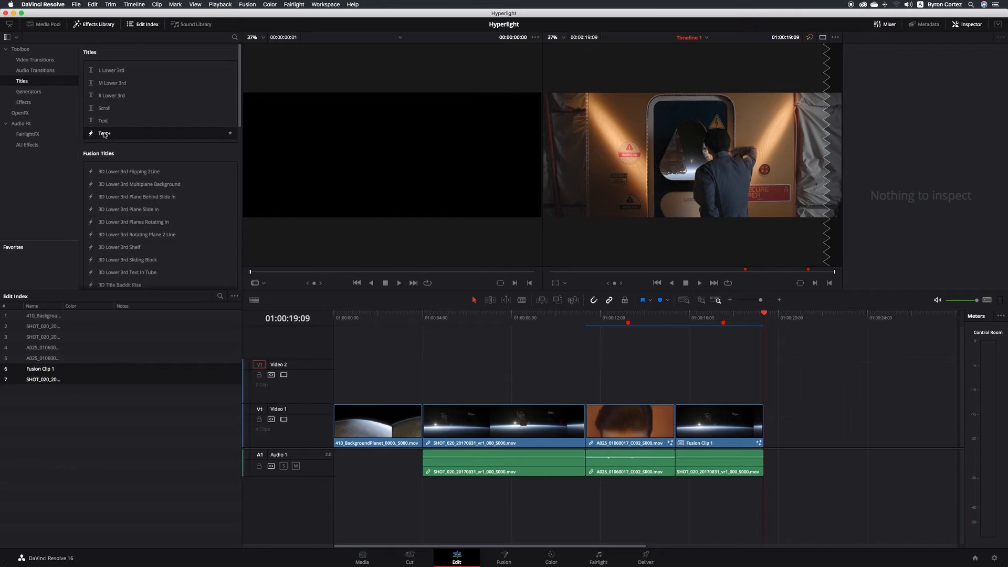
left_click_drag(104, 135, 333, 378)
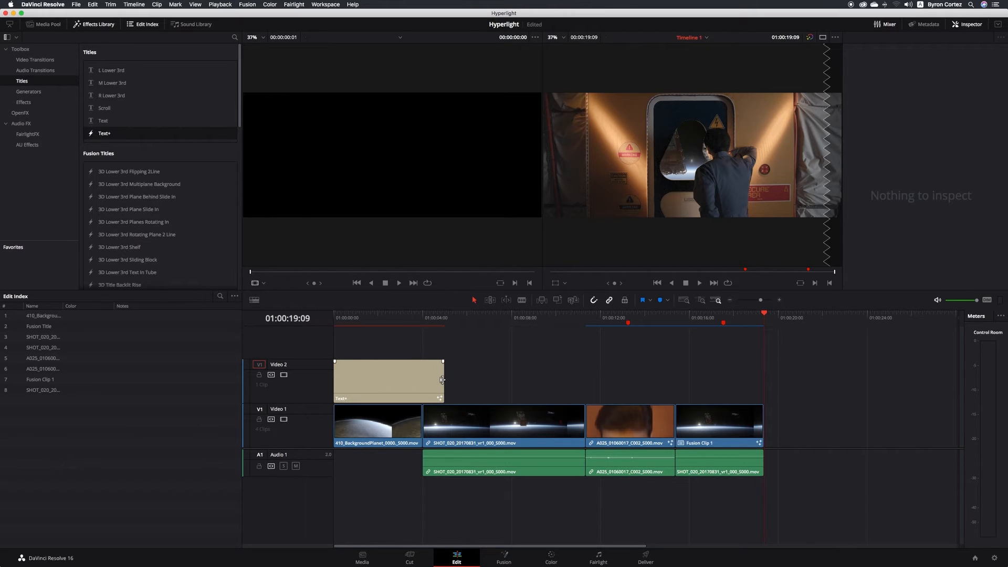
left_click_drag(439, 380, 423, 380)
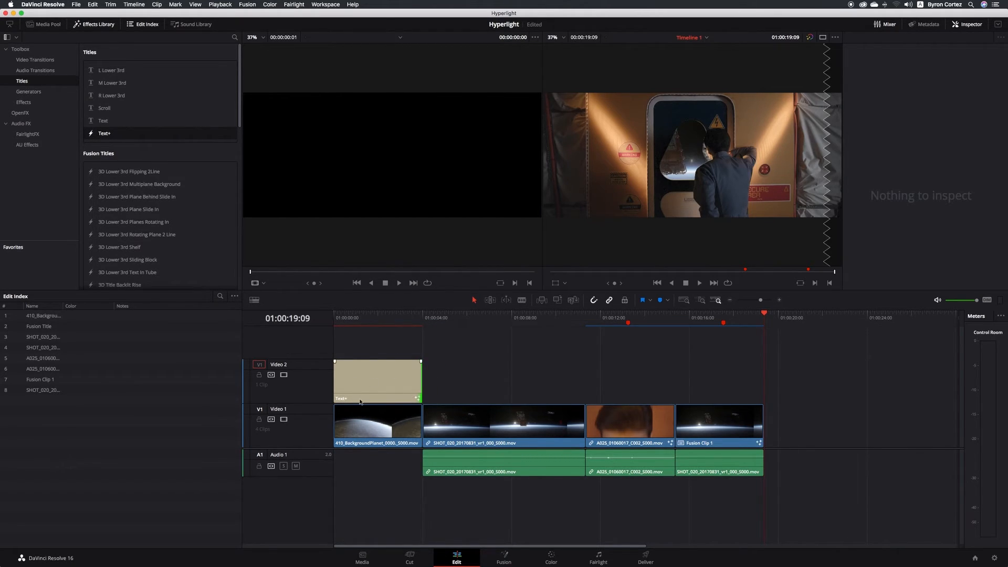
key("super+s")
- Change the Text+ title's styled text to "Hiperlight" and show the title at 01:00:01:18 in the timeline
left_click(371, 374)
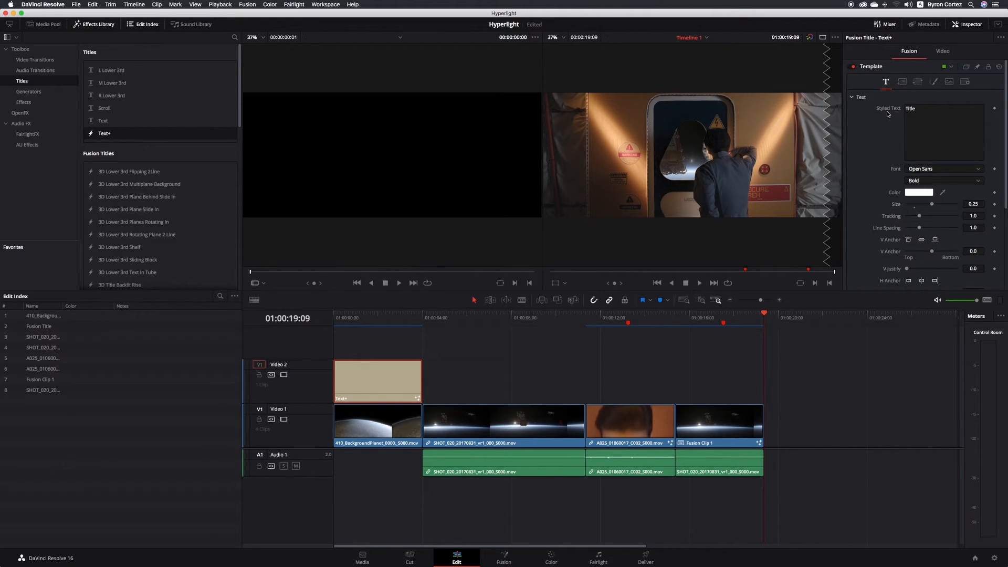
left_click(917, 121)
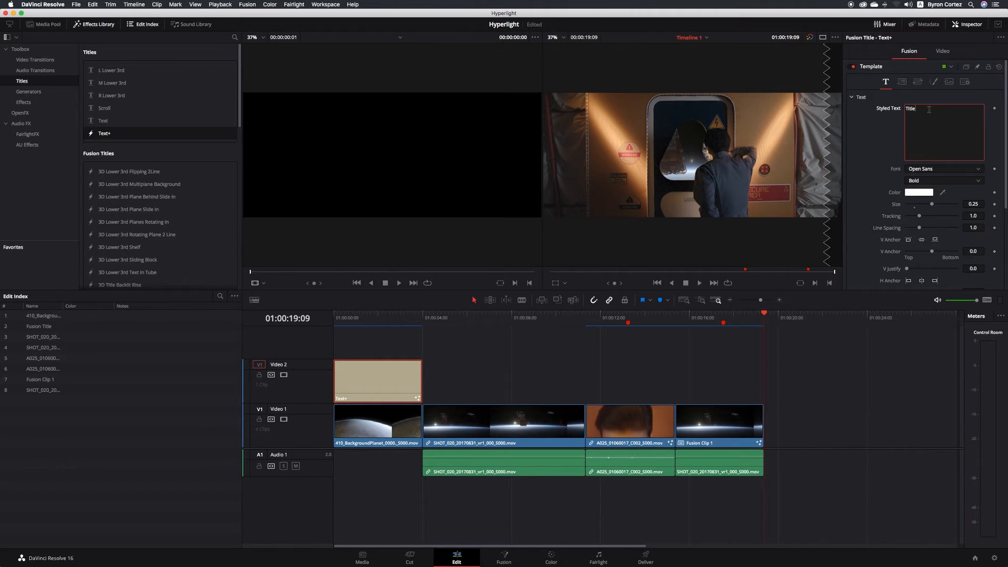
key("BackSpace")
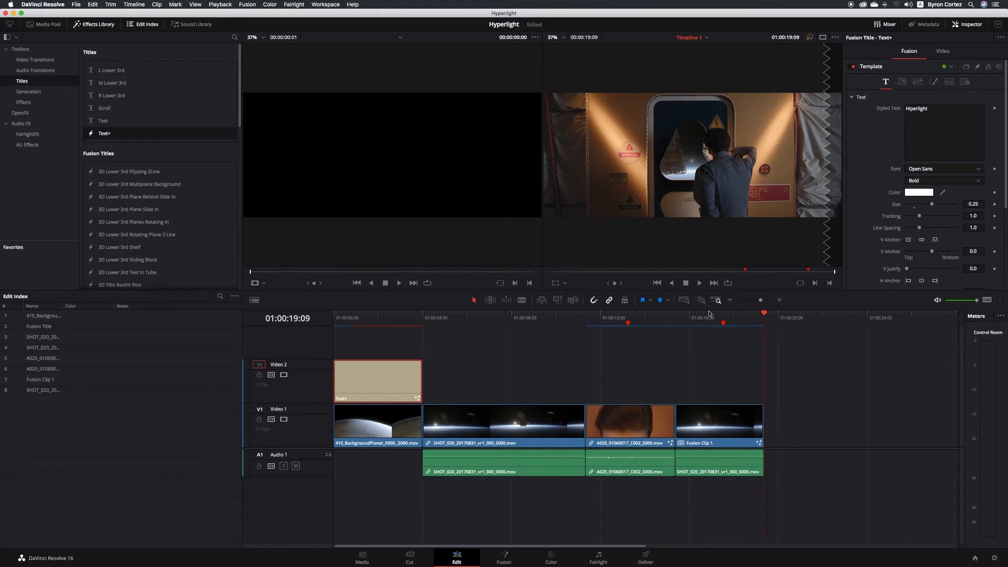
left_click(372, 317)
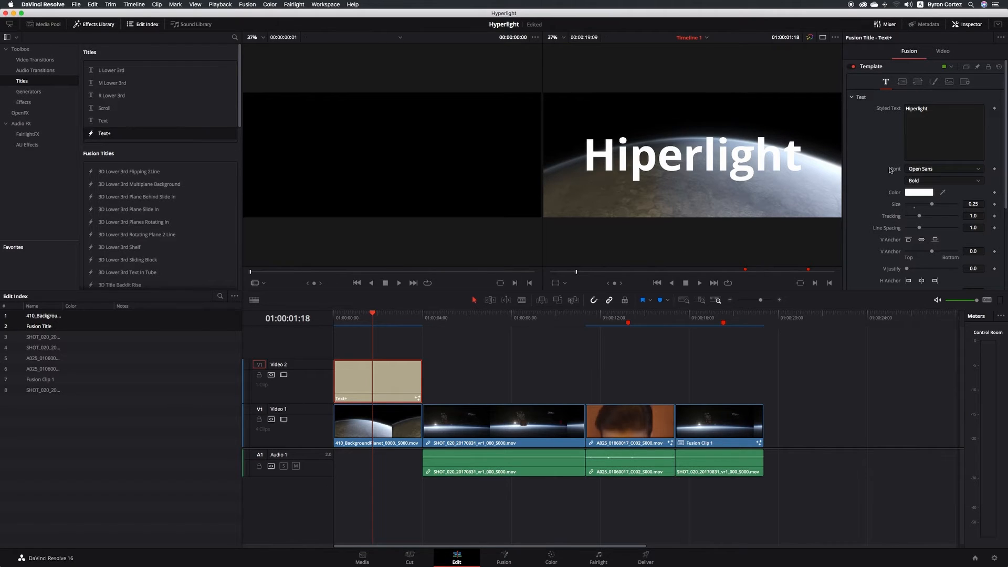
- Set the title's font to Myriad Pro and reduce its size to about 0.13
left_click(970, 171)
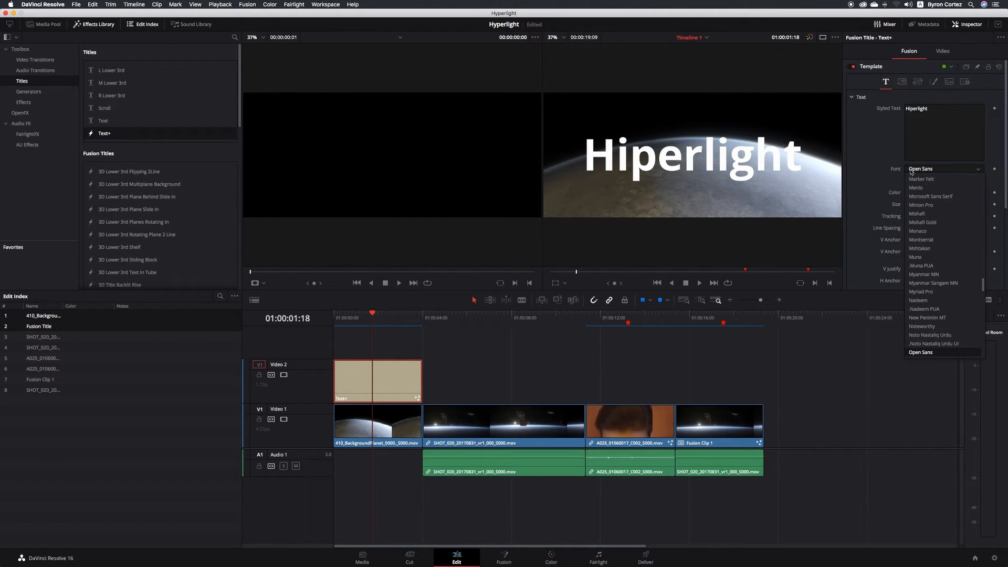
scroll(933, 205, "down", 2)
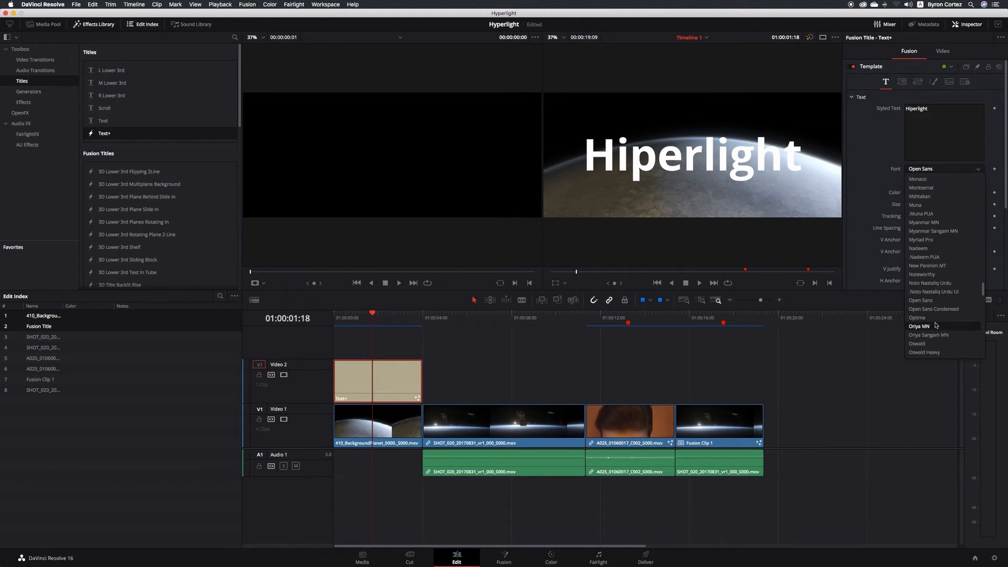
left_click(940, 241)
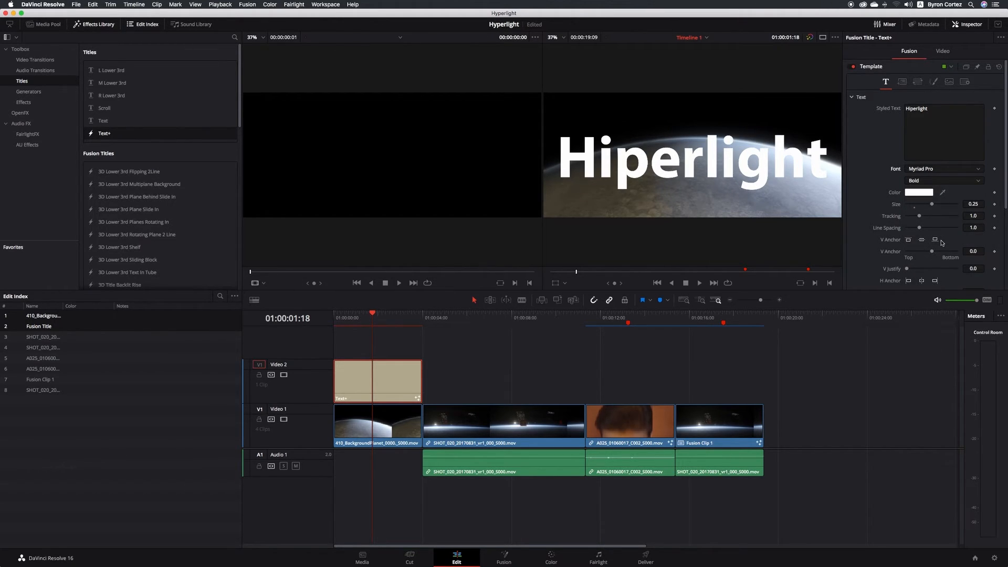
left_click_drag(932, 204, 920, 208)
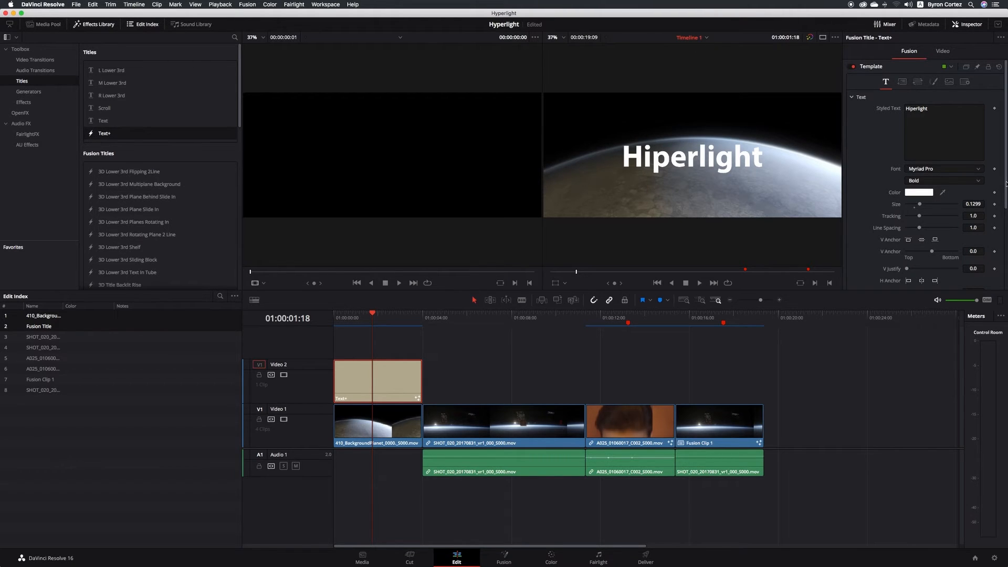
mouse_move(1006, 184)
left_mouse_down()
mouse_move(1005, 262)
mouse_move(1003, 182)
left_mouse_up()
- Try the Text Outline, Border Fill and Border Outline appearances in the title's shading, then return to Text Fill
left_click(934, 82)
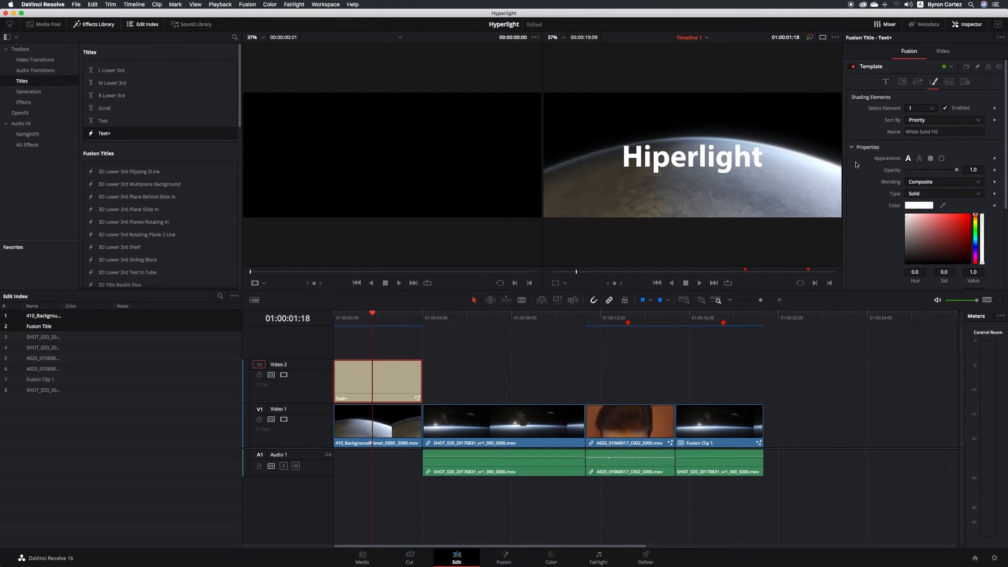
left_click(920, 159)
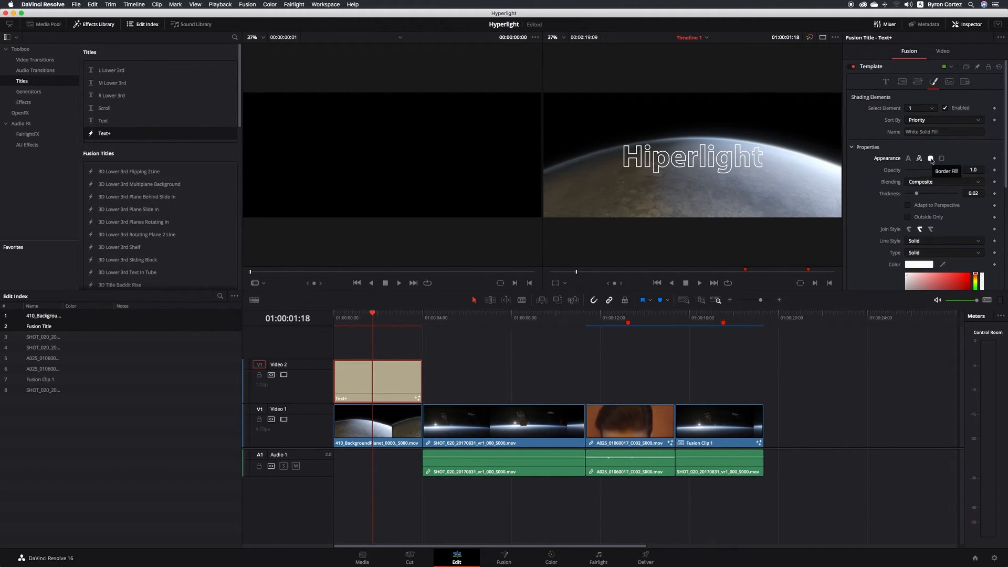
left_click(931, 158)
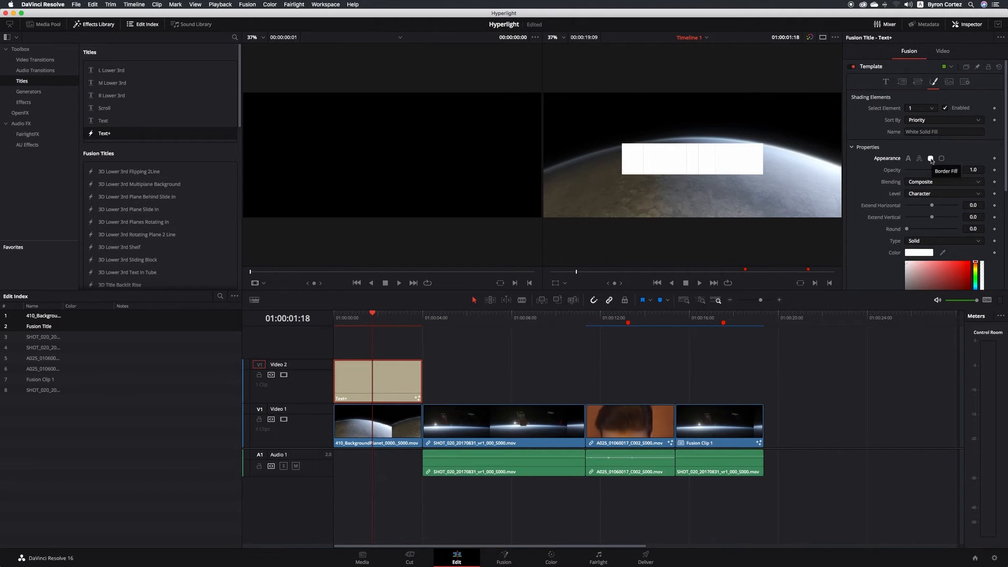
left_click(941, 159)
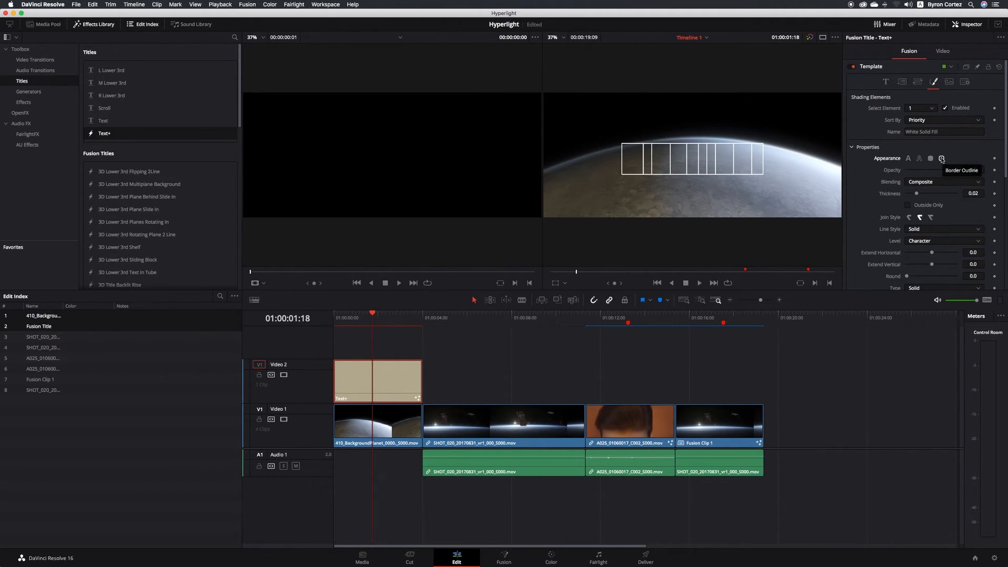
left_click(908, 158)
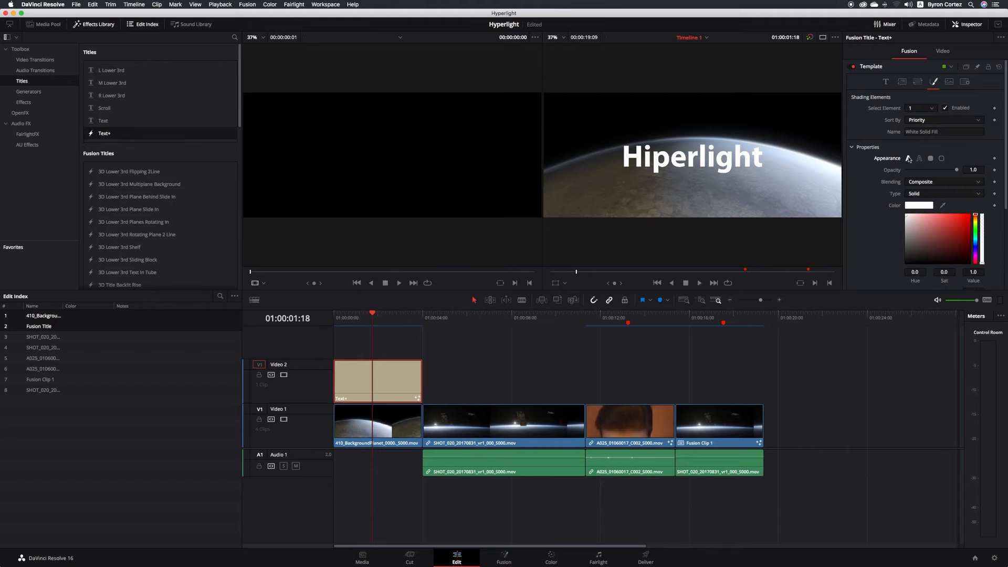
- Try the Image type for the title's shading fill and set the type to Gradient instead
left_click(956, 170)
left_click(969, 195)
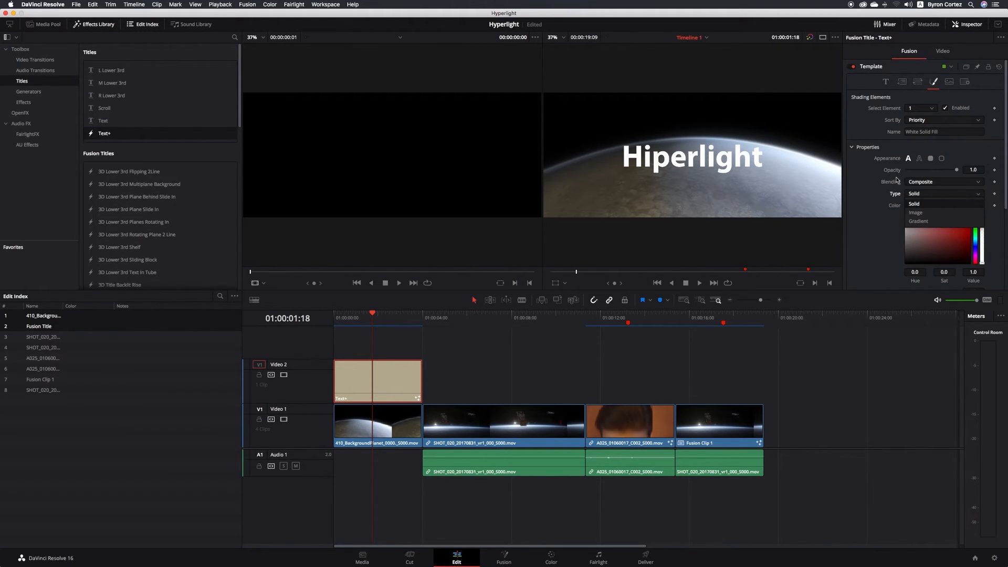
left_click(937, 194)
left_click(940, 196)
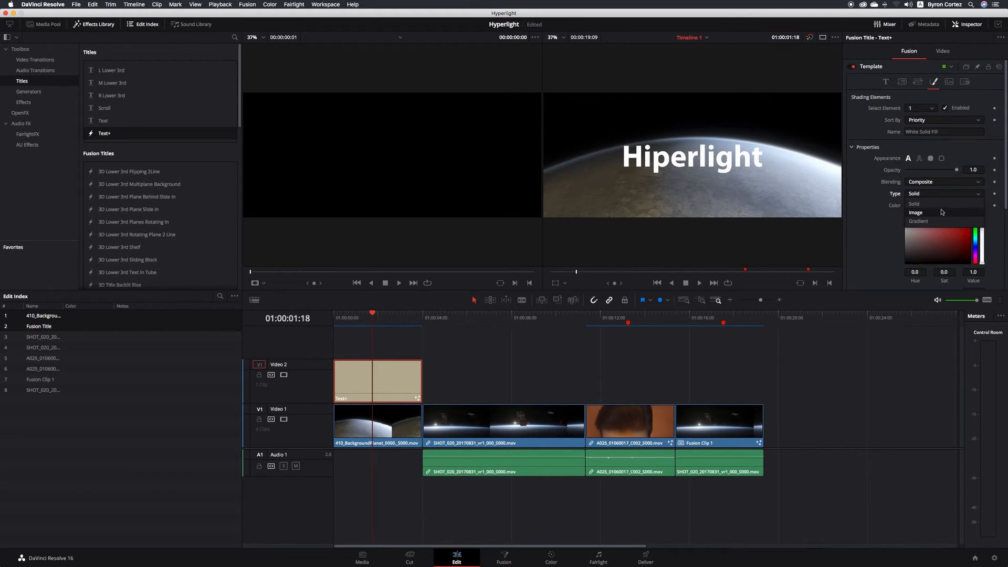
left_click(944, 213)
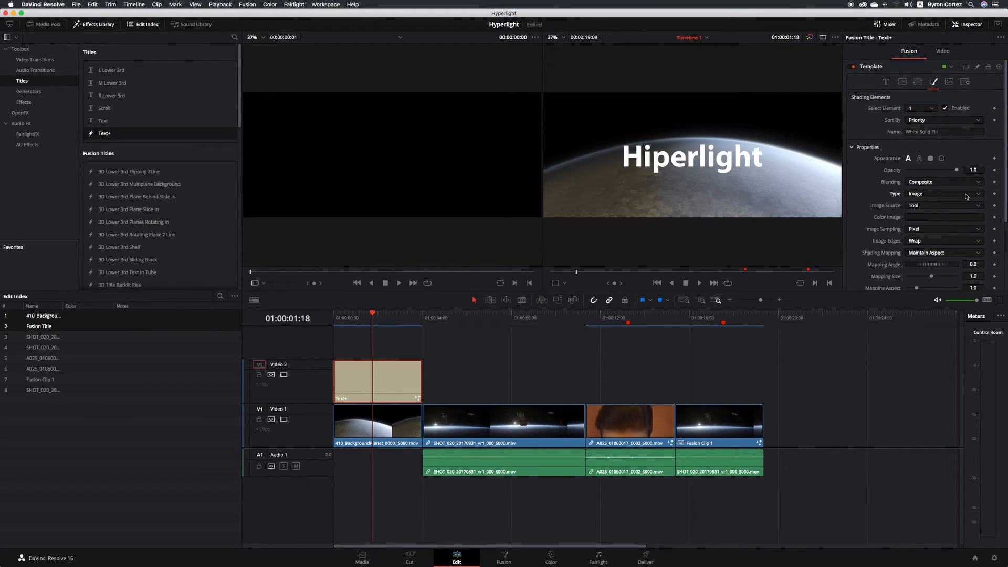
left_click(968, 196)
left_click(939, 220)
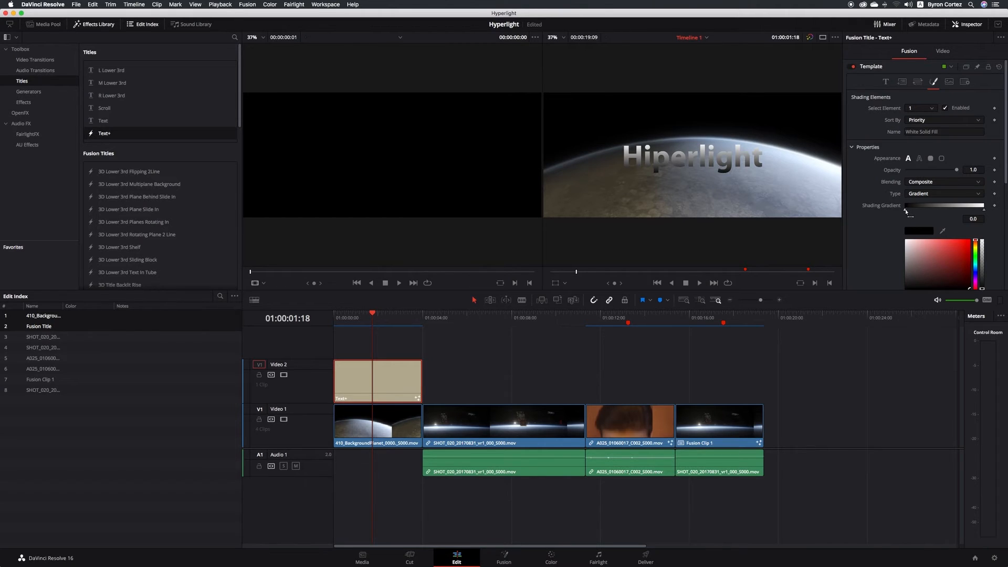
- Set the title's shading gradient to run from medium gray at the start to light gray at the end
left_click_drag(906, 212, 904, 213)
left_click(984, 210)
left_click(905, 210)
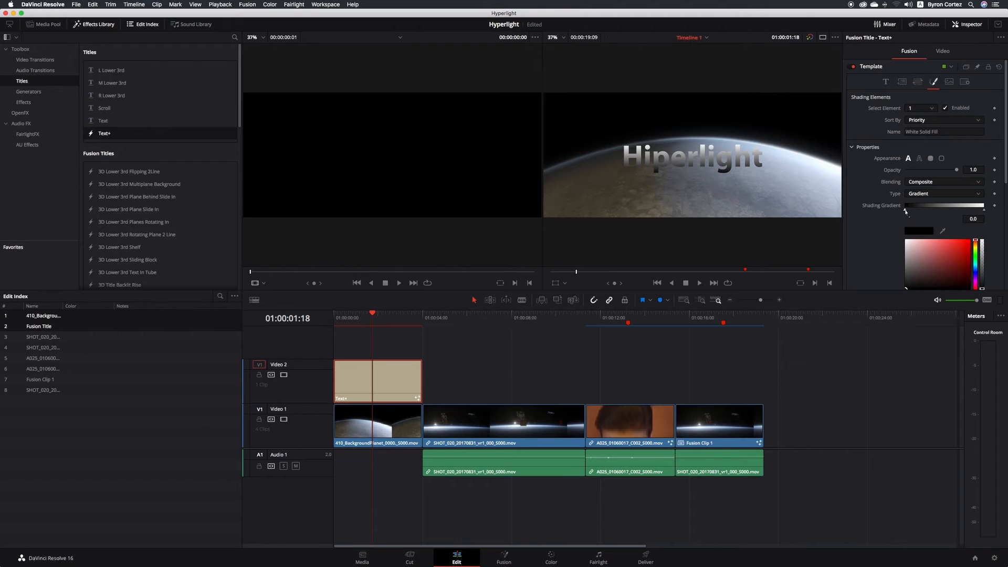
left_click_drag(906, 263, 905, 274)
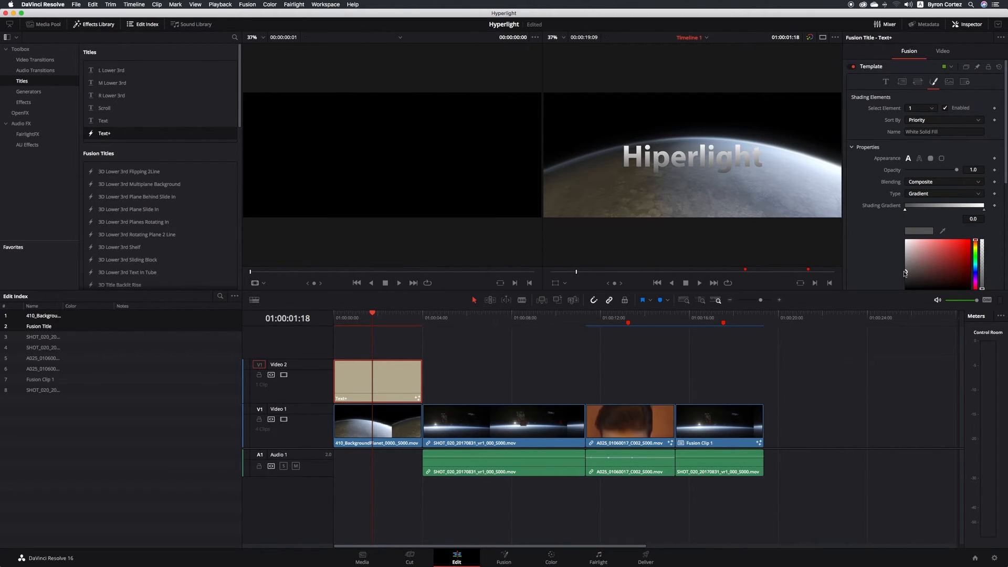
left_click(984, 210)
left_click_drag(906, 248, 904, 244)
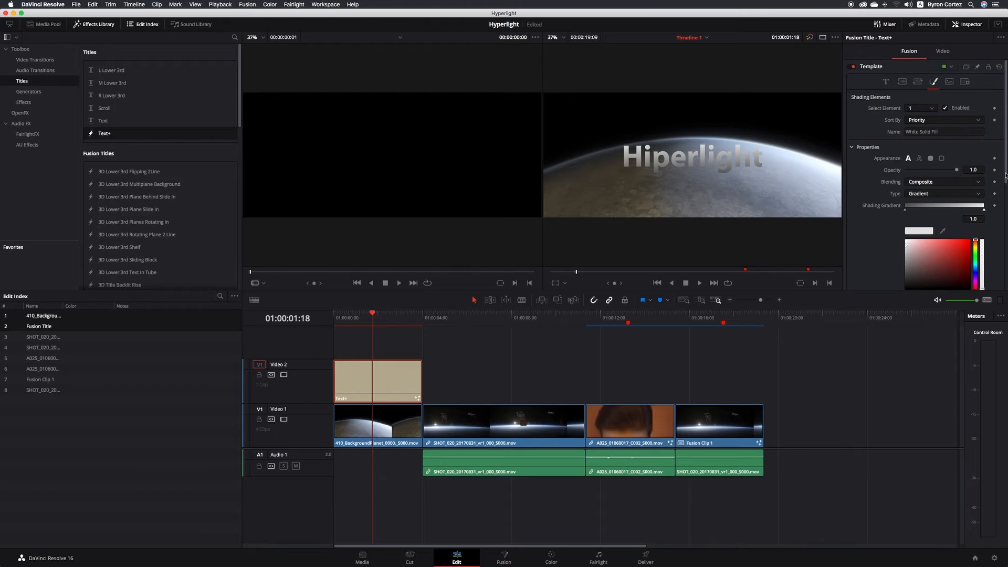
- Set the title gradient's mapping size to about 0.441 and its mapping aspect to about 1.614
left_click_drag(1006, 175, 1006, 263)
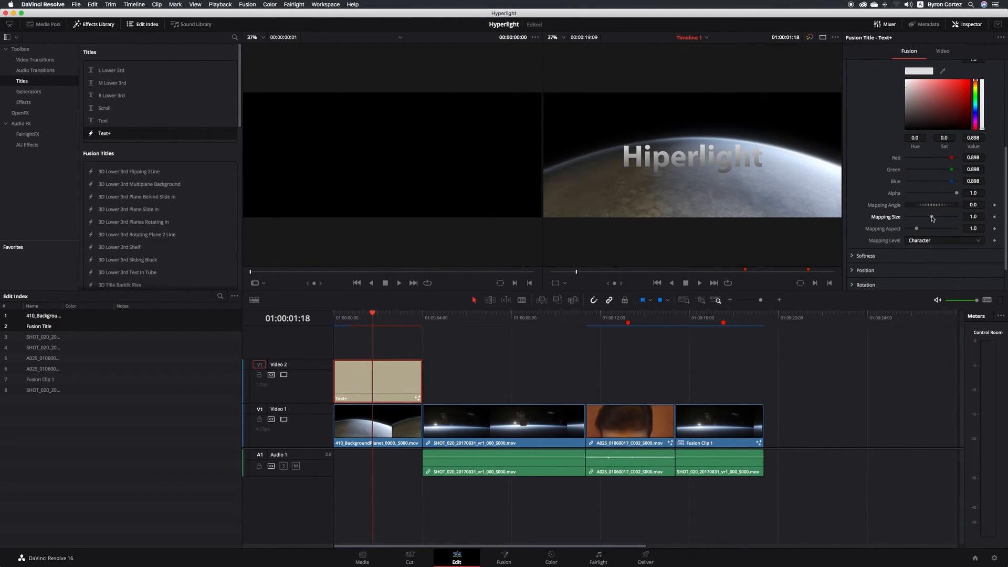
left_click_drag(932, 217, 919, 219)
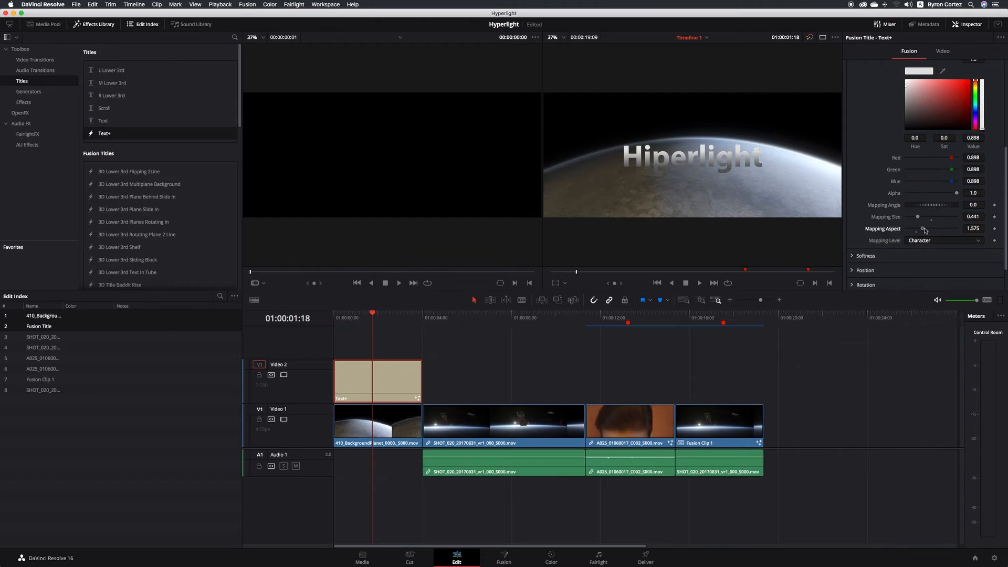
left_click_drag(917, 229, 926, 230)
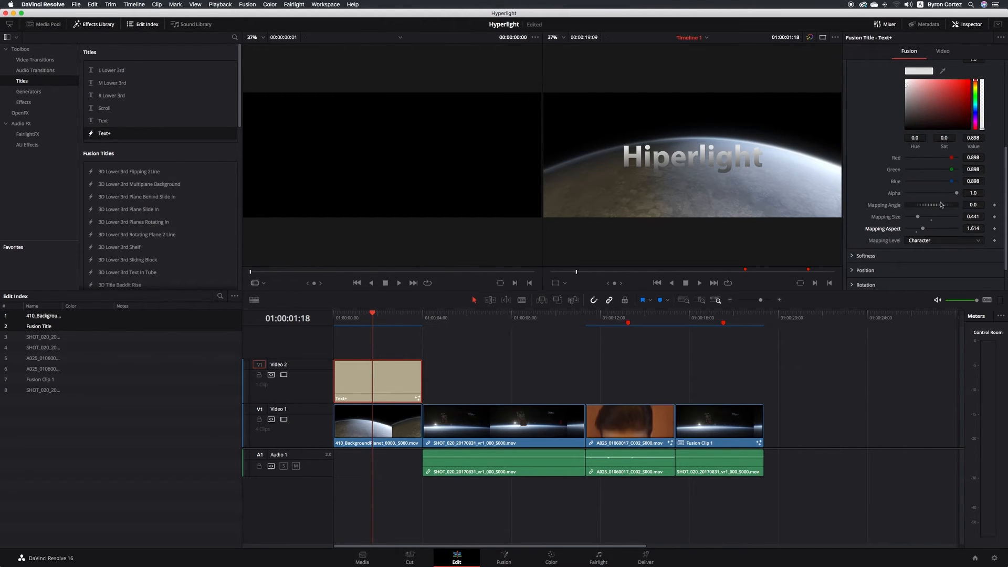
- Try enabling shading element 2, the Red Outline, on the title, and disable it again
left_click_drag(1005, 217, 1007, 139)
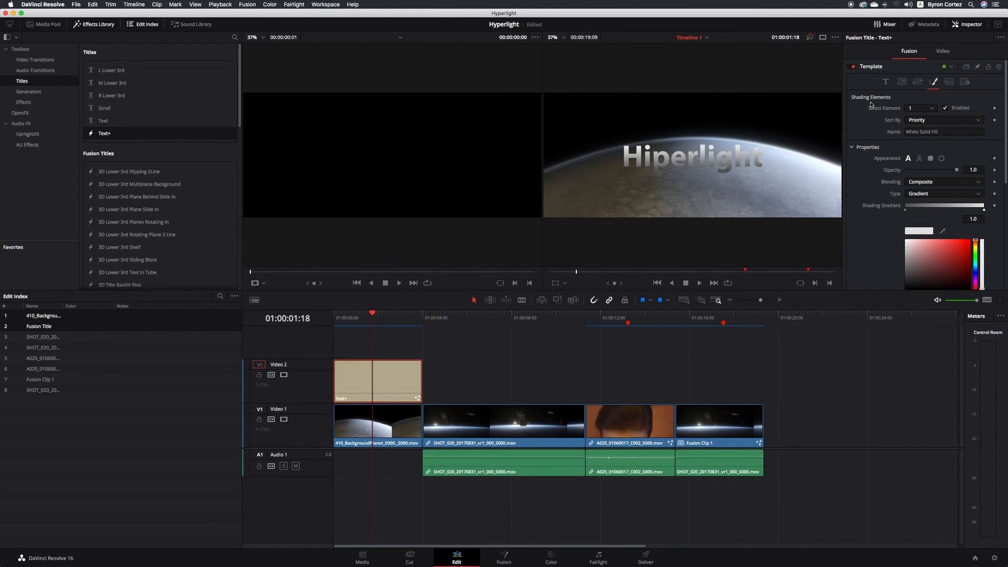
left_click(933, 109)
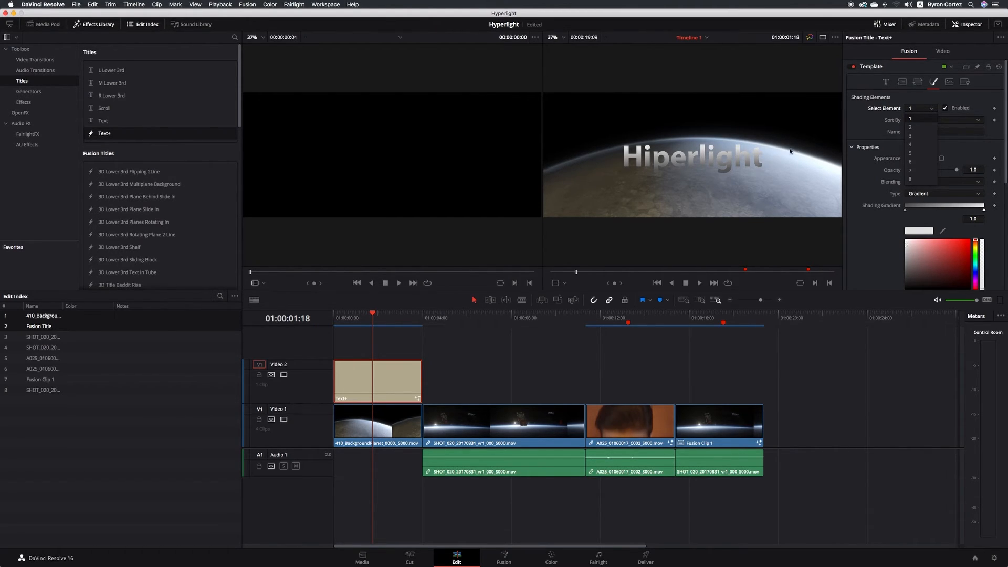
left_click(912, 128)
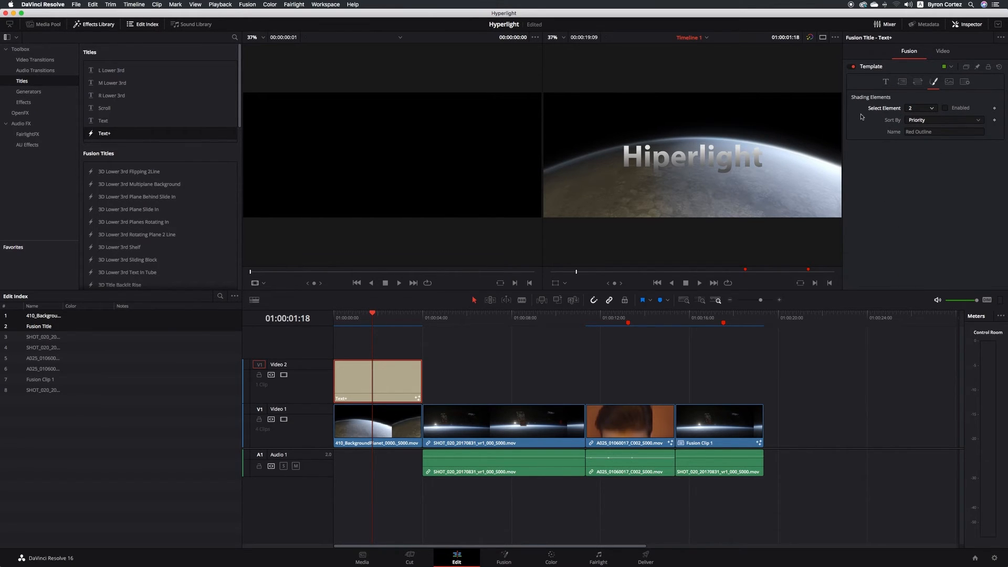
left_click(946, 108)
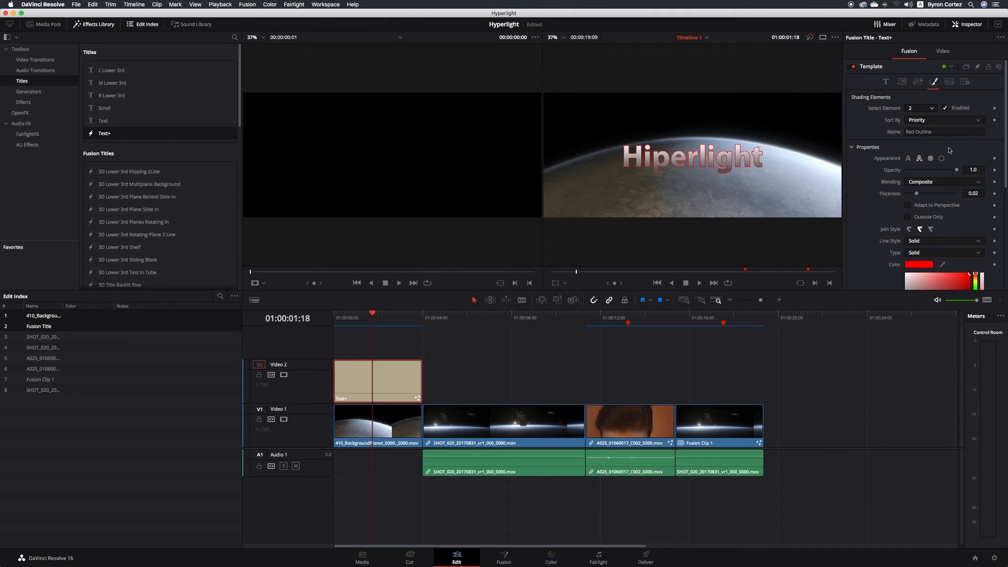
left_click(945, 107)
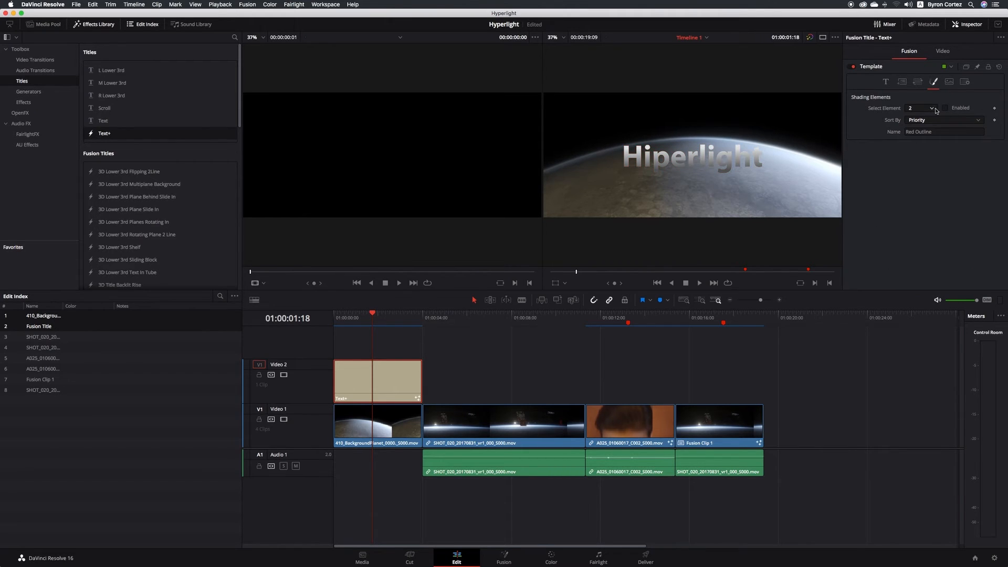
- Enable shading element 3, the Black Shadow, on the title
left_click(934, 109)
left_click(914, 136)
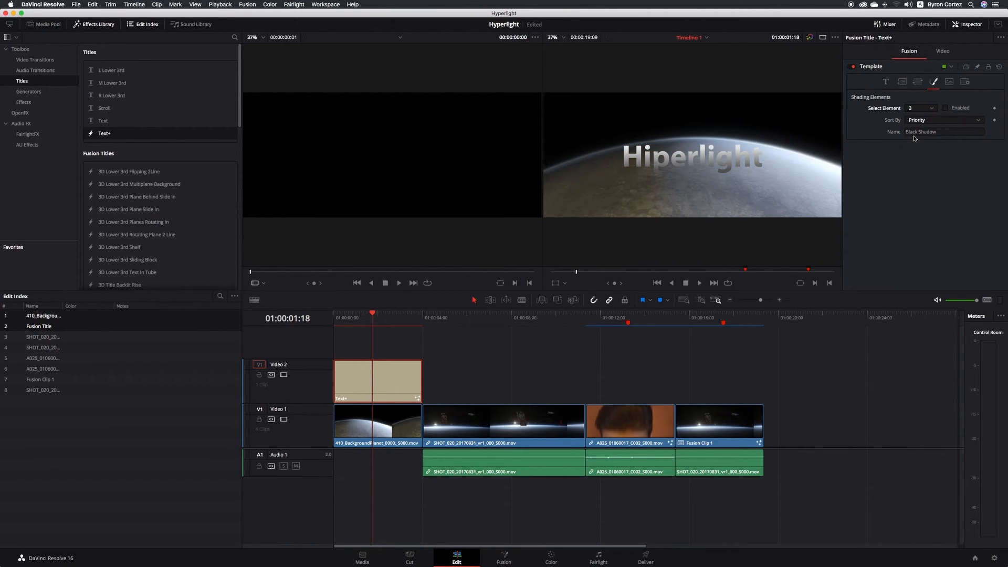
left_click(945, 108)
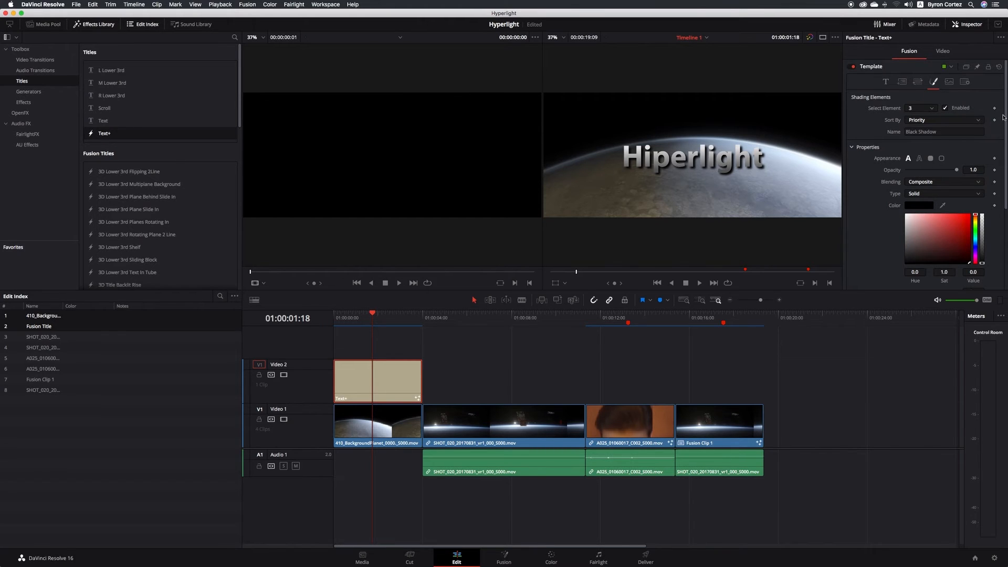
- Raise the black shadow's softness to about 11.18 in X and 9.45 in Y, and save the project
mouse_move(1006, 114)
left_mouse_down()
mouse_move(1005, 201)
mouse_move(1004, 106)
left_mouse_up()
left_click_drag(1006, 131, 1005, 221)
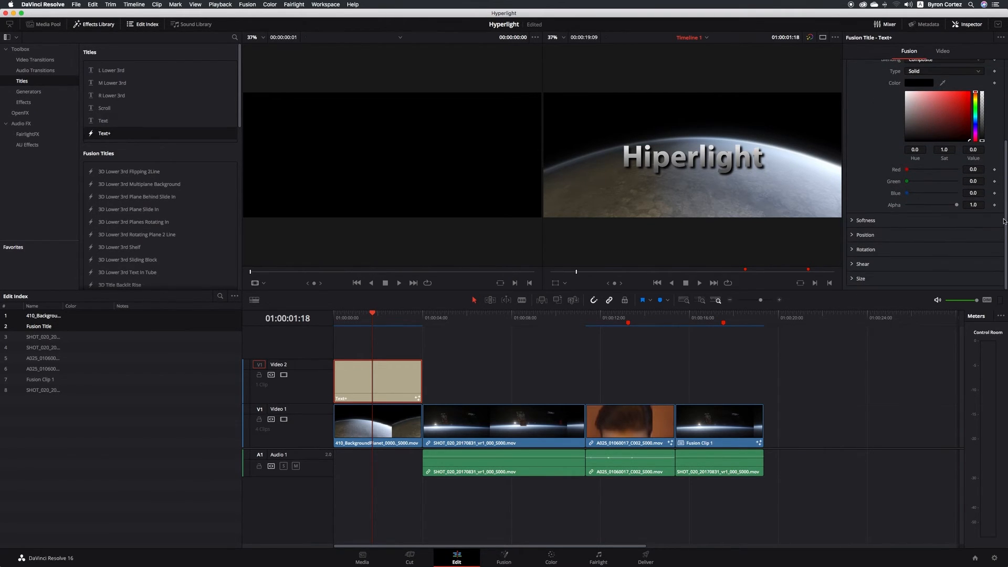
left_click(852, 221)
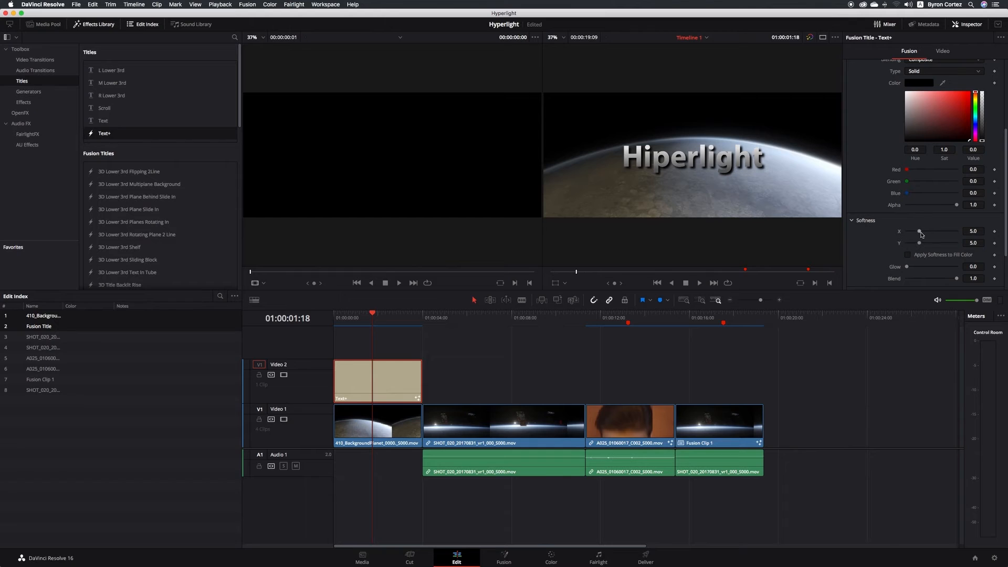
mouse_move(919, 231)
left_mouse_down()
mouse_move(909, 234)
mouse_move(940, 232)
mouse_move(941, 245)
mouse_move(932, 231)
mouse_move(931, 245)
mouse_move(936, 231)
left_mouse_up()
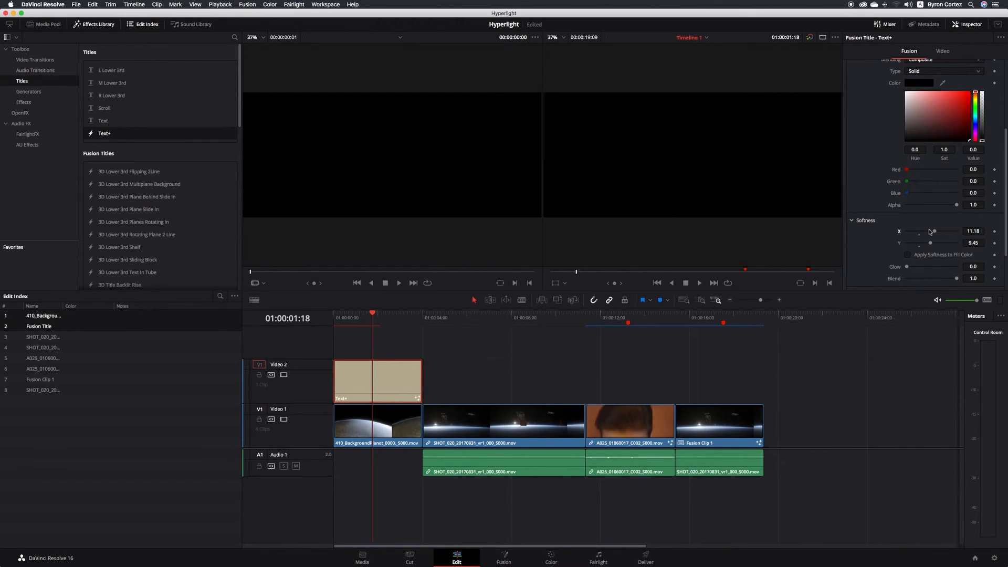
key("super+s")
left_click(388, 319)
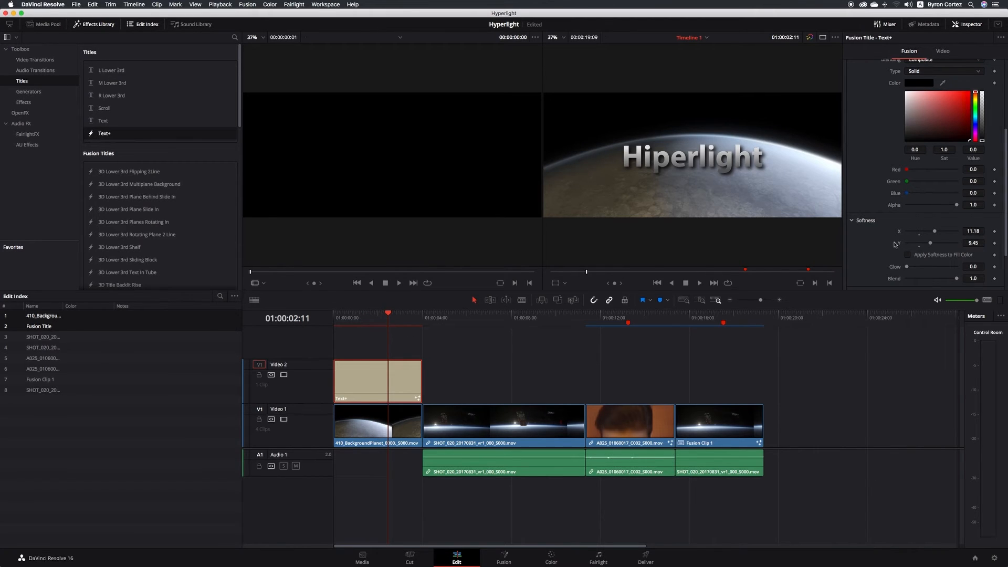
left_click_drag(1004, 230, 1003, 137)
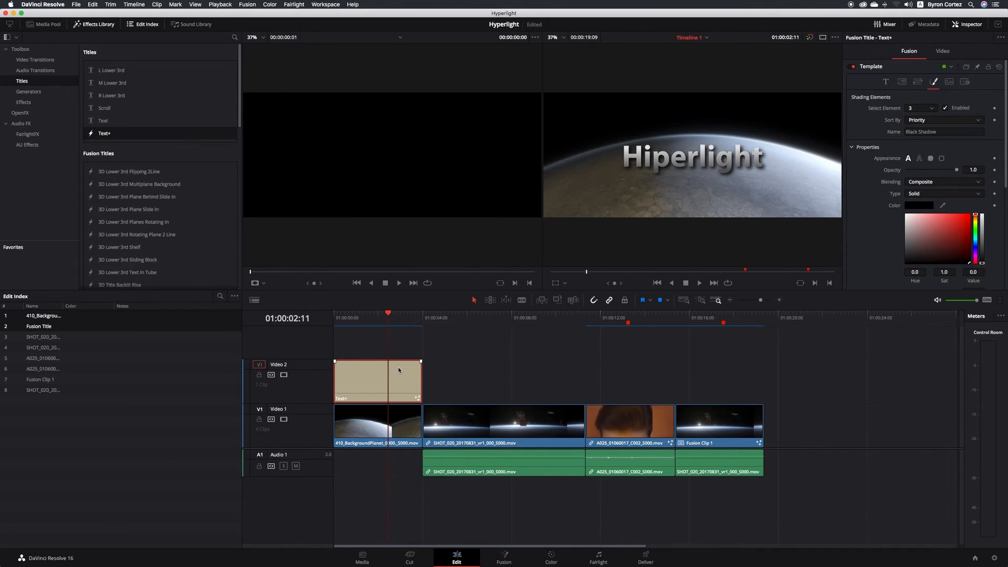
- Open the title on the Fusion page, save the project and move the MediaOut1 node farther from the Template node
left_click(505, 558)
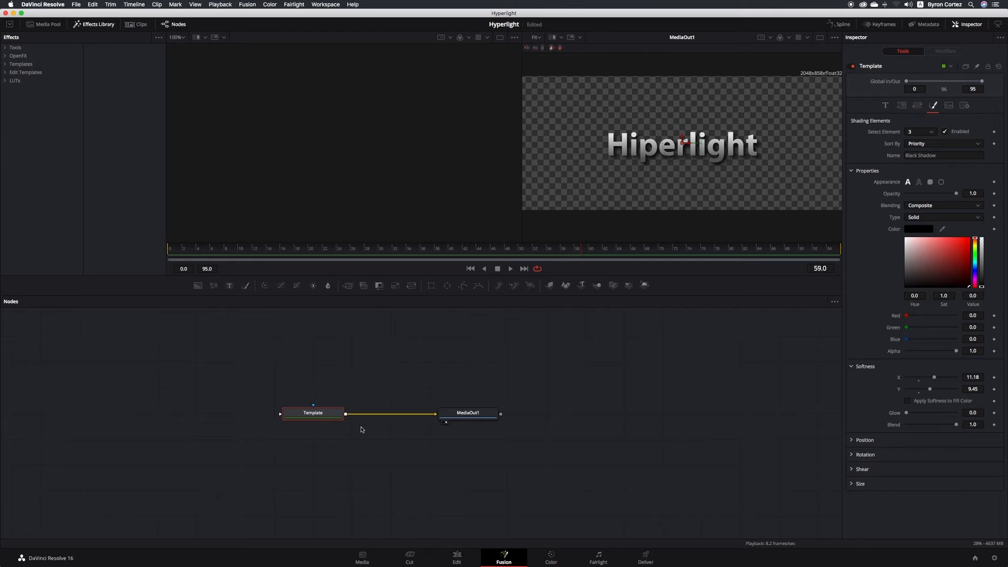
key("super+s")
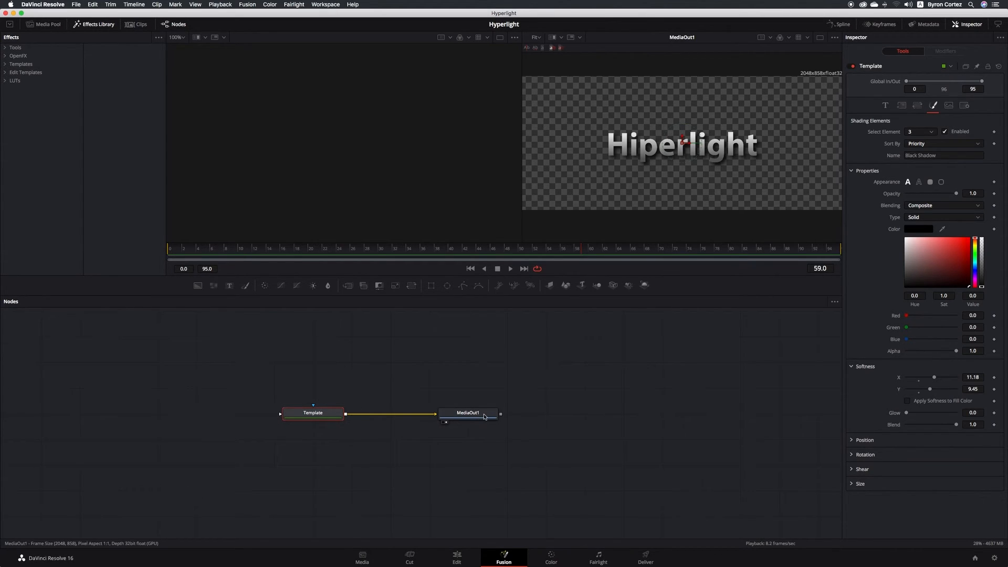
left_click_drag(484, 416, 562, 417)
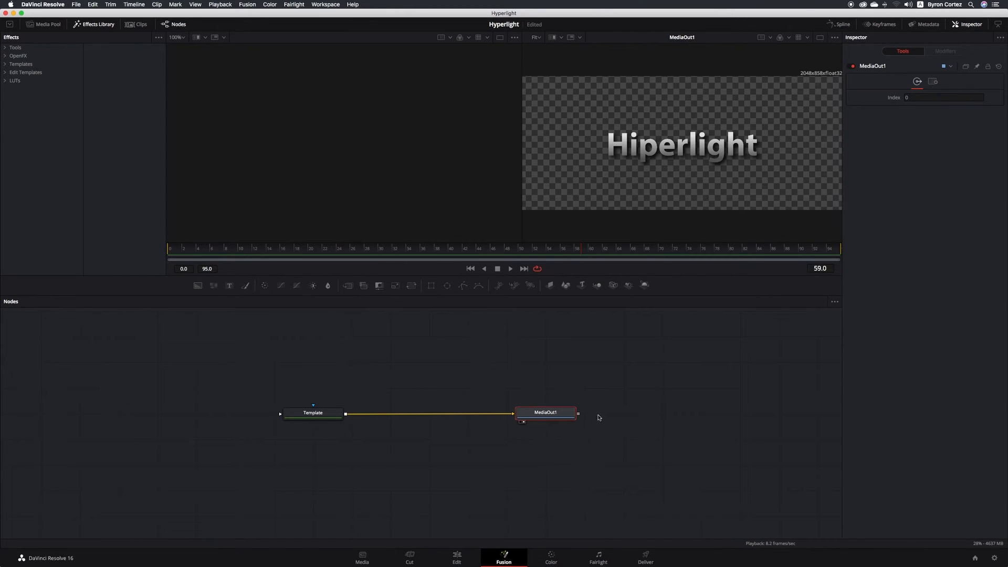
- Search the tools for Rays and add a Rays node directly after the Template node
left_click(332, 415)
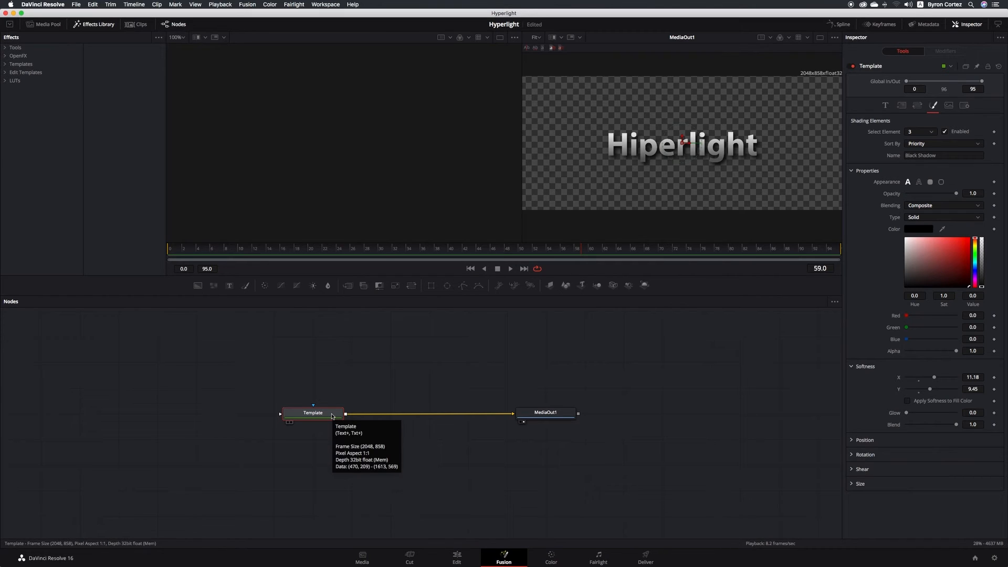
key("shift+space")
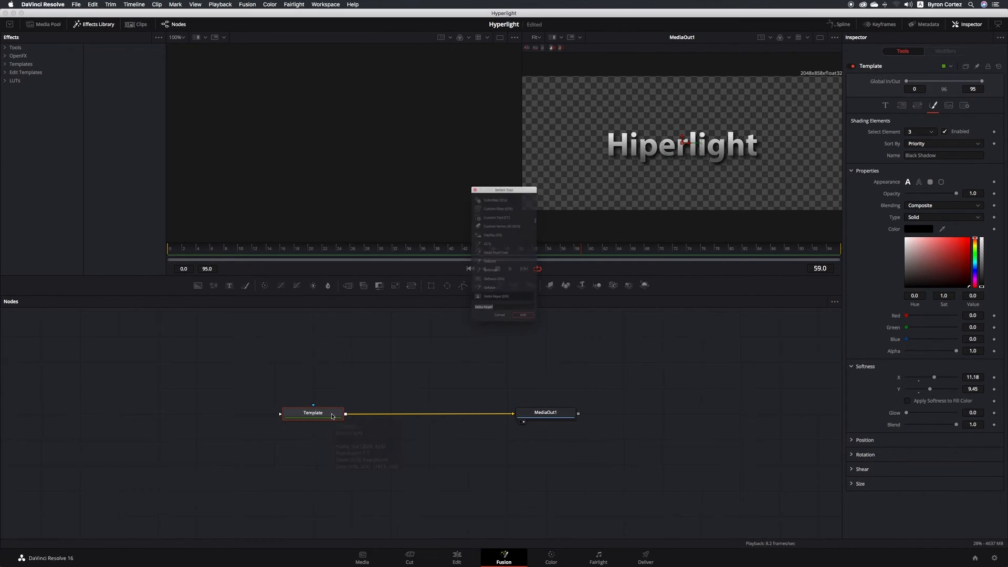
type("Delta Keyer")
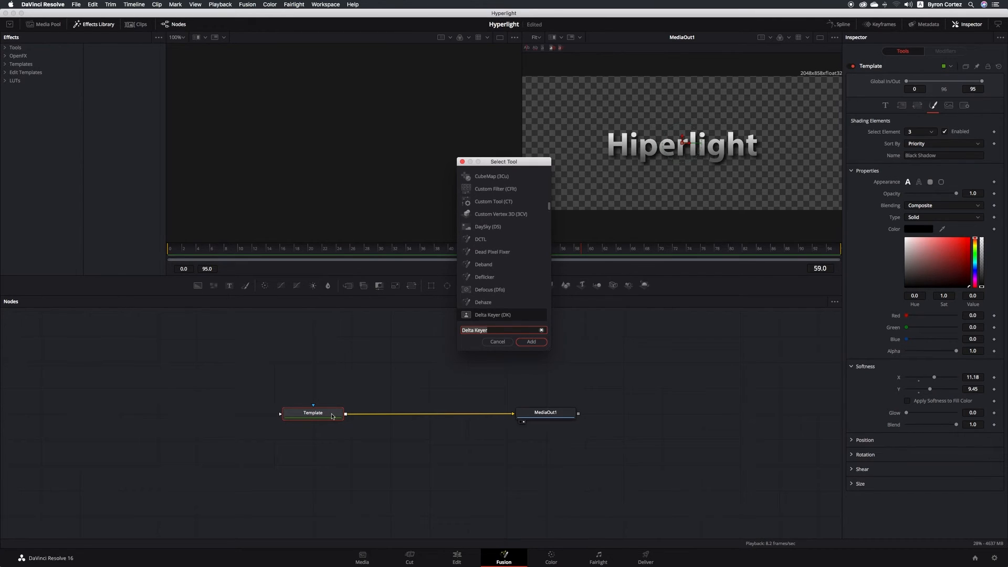
key("super+a")
key("BackSpace")
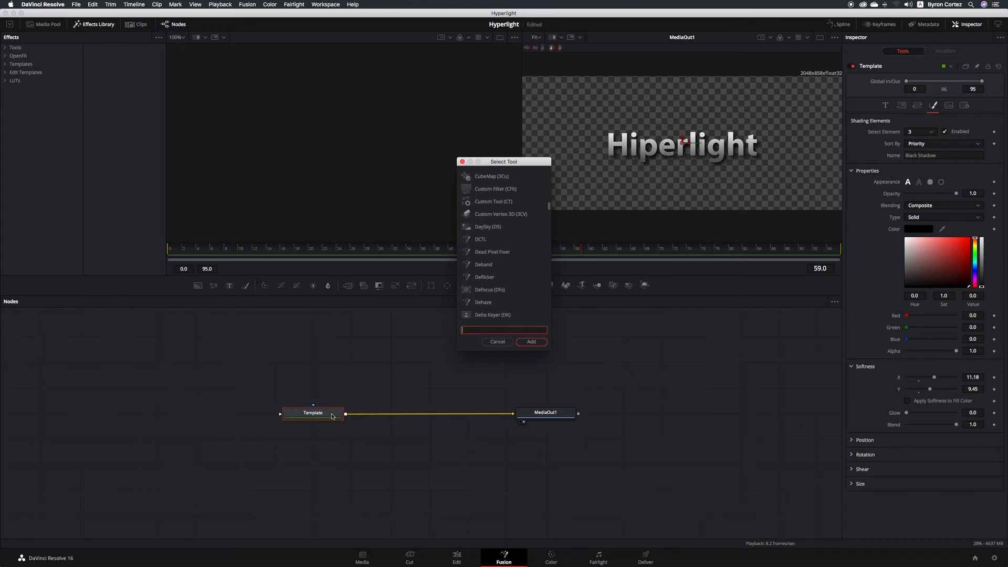
type("Ray")
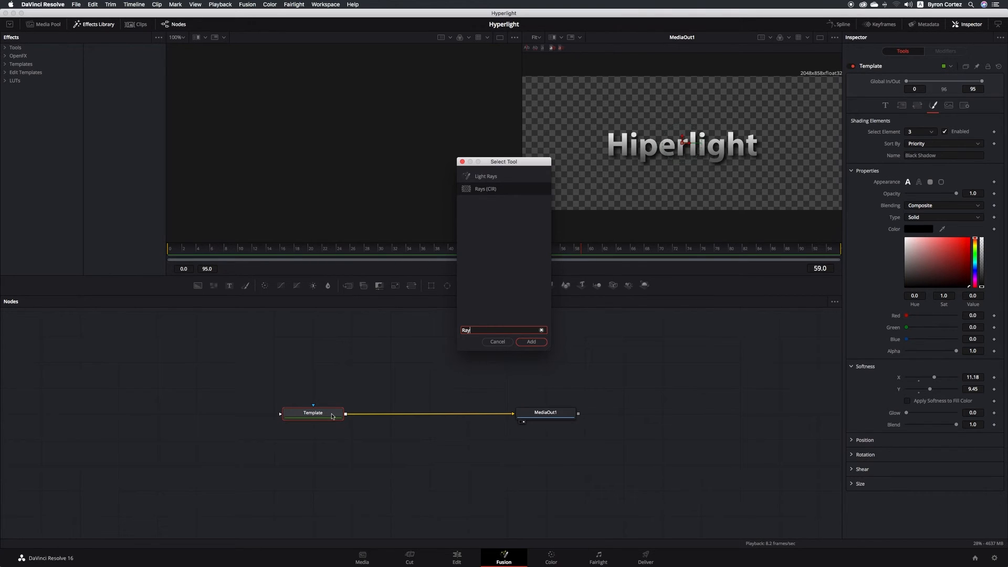
type("s")
left_click(541, 343)
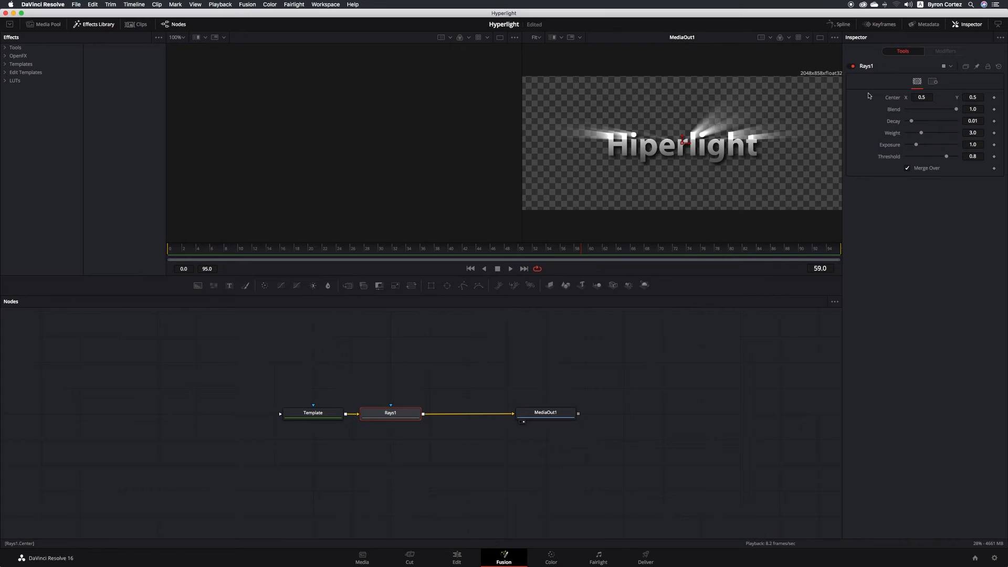
- Set the Rays decay to about 0.0055, weight to about 5.59, exposure to about 1.929 and blend to about 0.205
left_click_drag(965, 112, 910, 123)
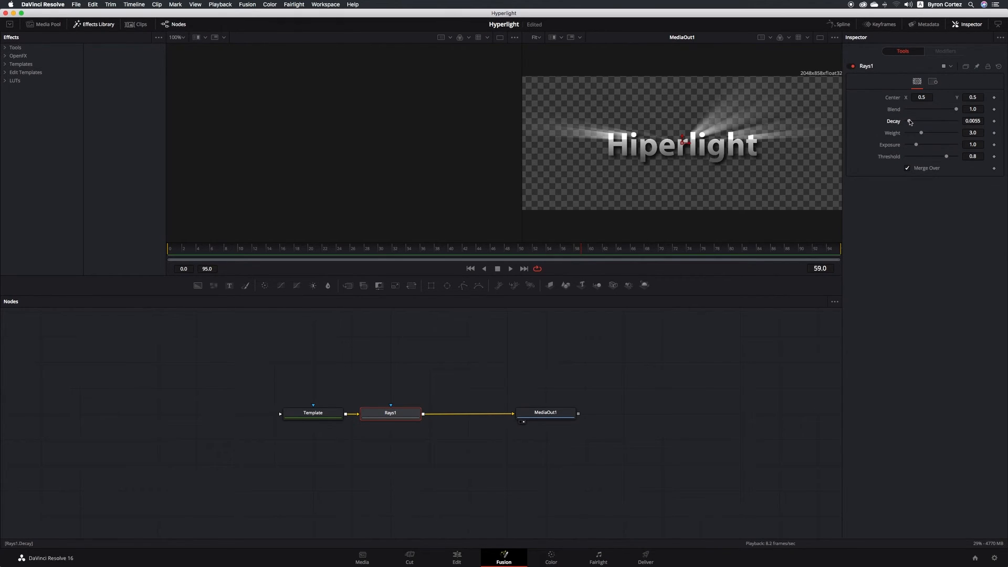
mouse_move(921, 132)
left_mouse_down()
mouse_move(942, 136)
mouse_move(921, 146)
left_mouse_up()
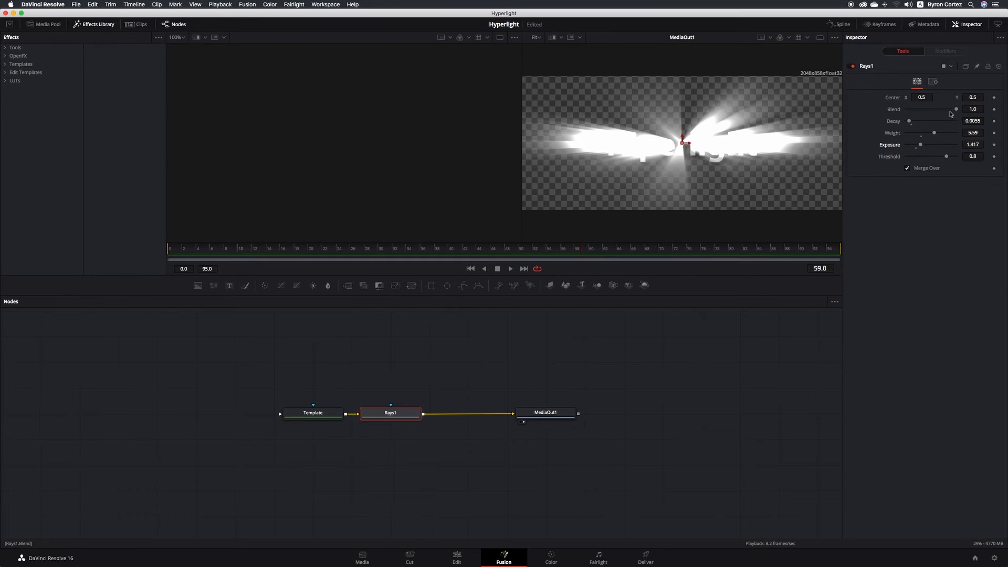
left_click_drag(956, 109, 916, 110)
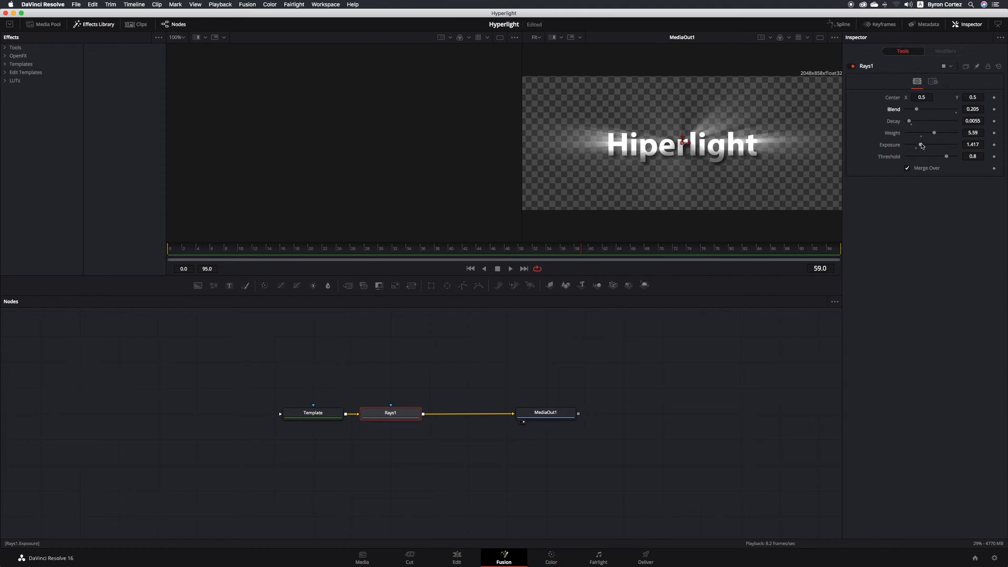
mouse_move(922, 145)
left_mouse_down()
mouse_move(911, 146)
mouse_move(925, 144)
left_mouse_up()
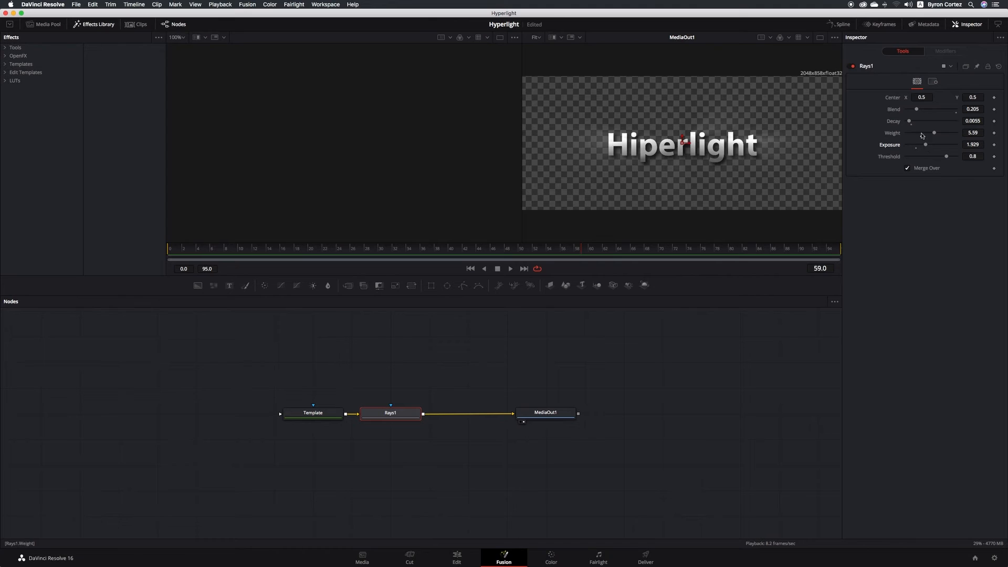
- Try a Rays blend of about 0.772 and threshold of about 0.465, then reset the threshold and lower the blend to about 0.189
left_click_drag(917, 109, 946, 110)
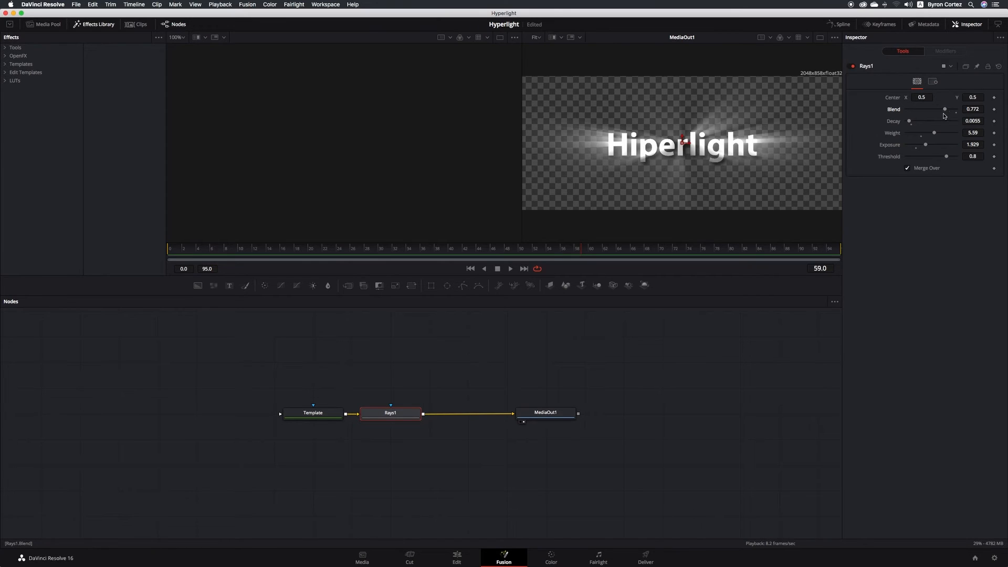
left_click(945, 157)
left_click_drag(946, 157, 935, 157)
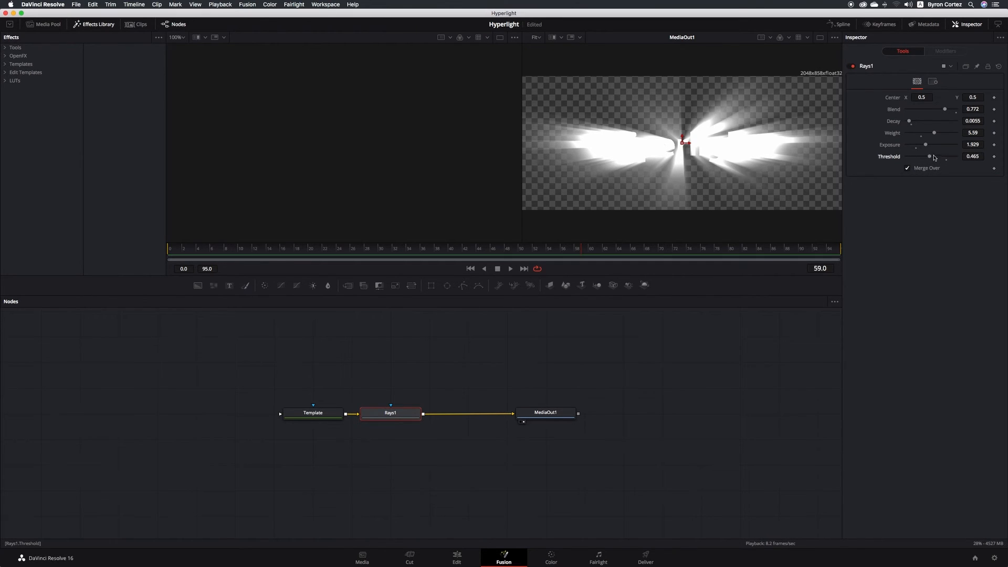
double_click(891, 157)
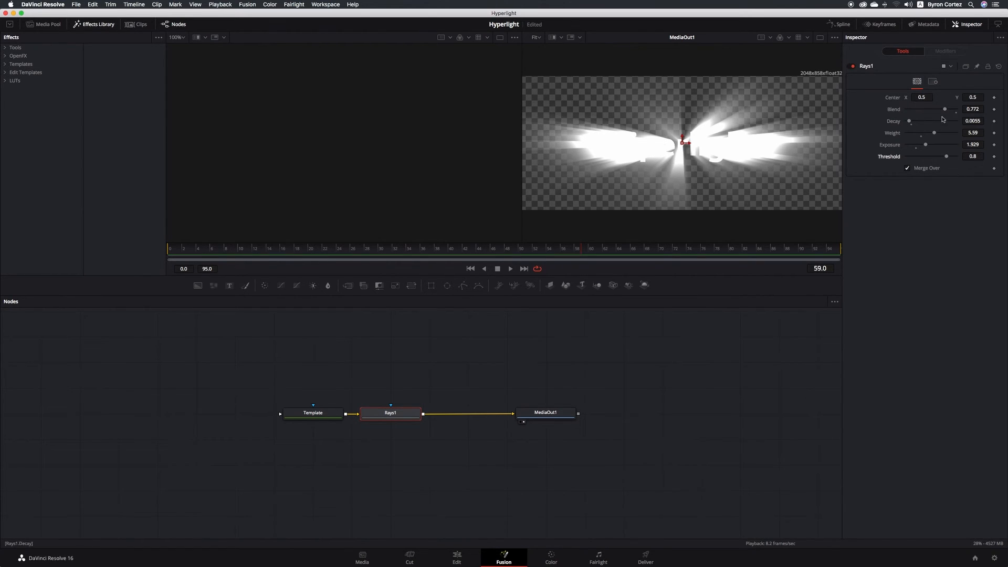
left_click_drag(945, 110, 917, 112)
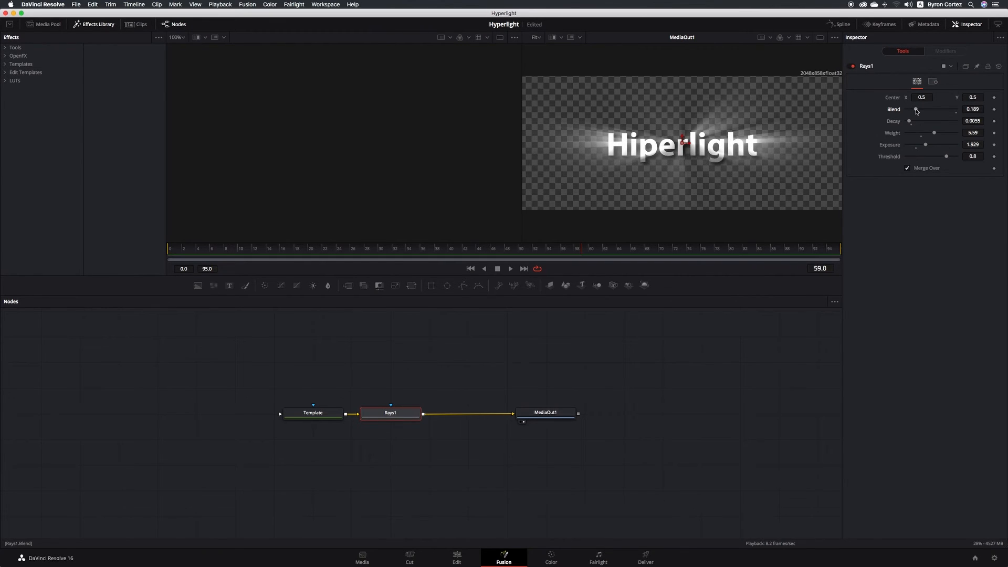
- Save the project, move the Rays center to about X 0.474, Y 0.474, and raise the blend to about 0.606
key("super+s")
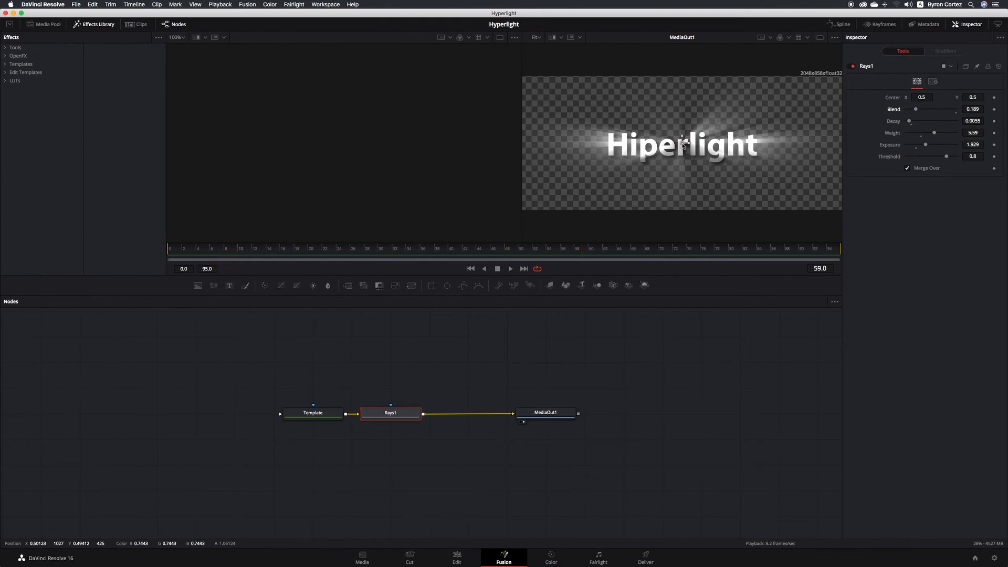
mouse_move(683, 142)
left_mouse_down()
mouse_move(606, 145)
mouse_move(740, 153)
mouse_move(612, 150)
mouse_move(693, 149)
mouse_move(675, 148)
left_mouse_up()
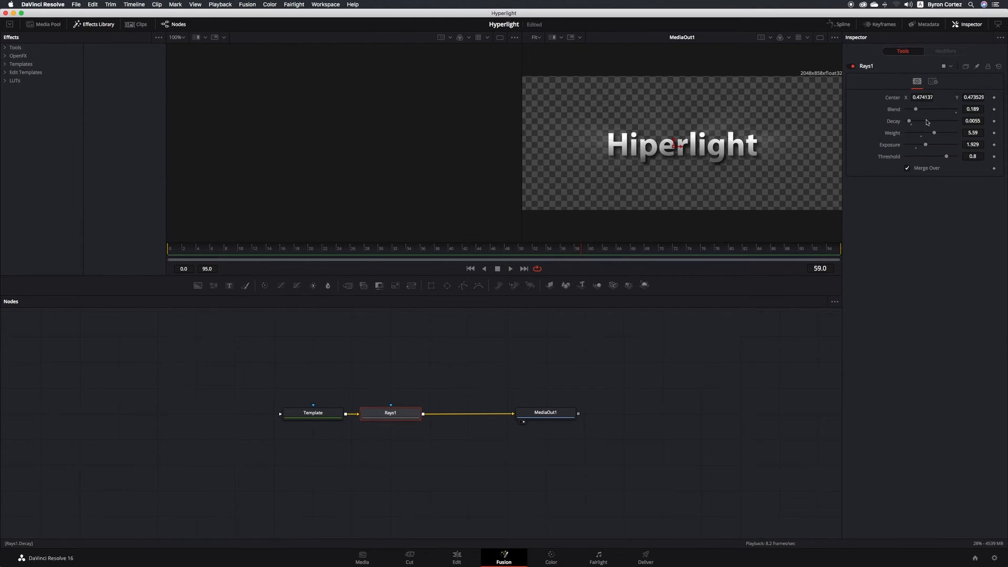
left_click_drag(916, 110, 938, 111)
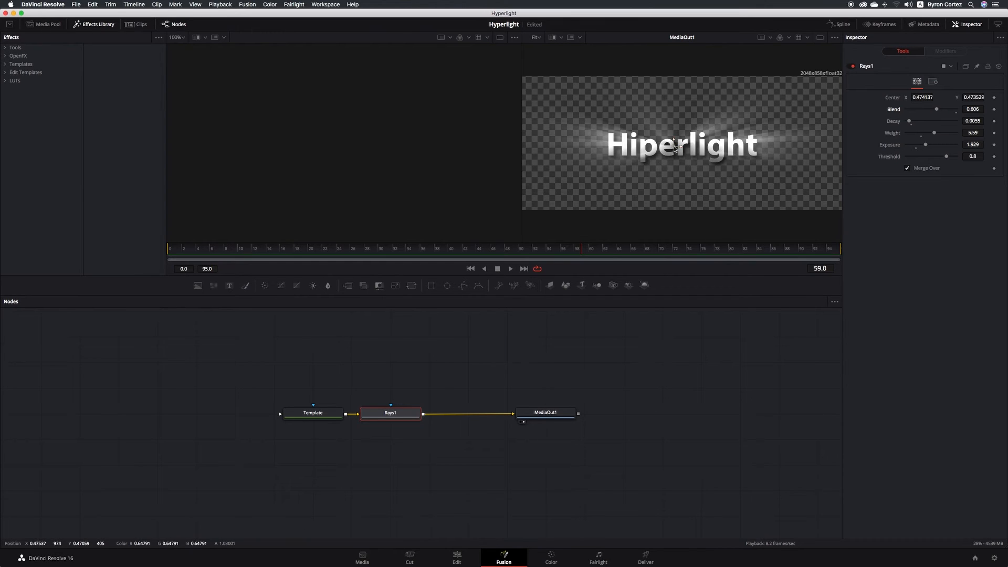
- Shift the Rays center to about X 0.475, lower the blend to about 0.339, and save the project
mouse_move(675, 149)
left_mouse_down()
mouse_move(612, 154)
mouse_move(750, 147)
mouse_move(609, 147)
mouse_move(676, 148)
left_mouse_up()
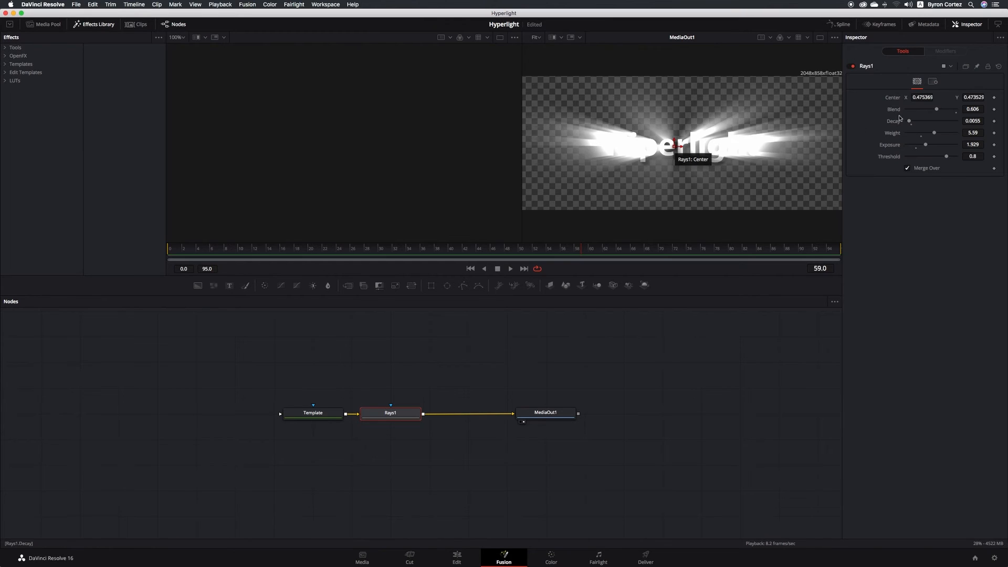
left_click_drag(937, 110, 923, 112)
key("super+s")
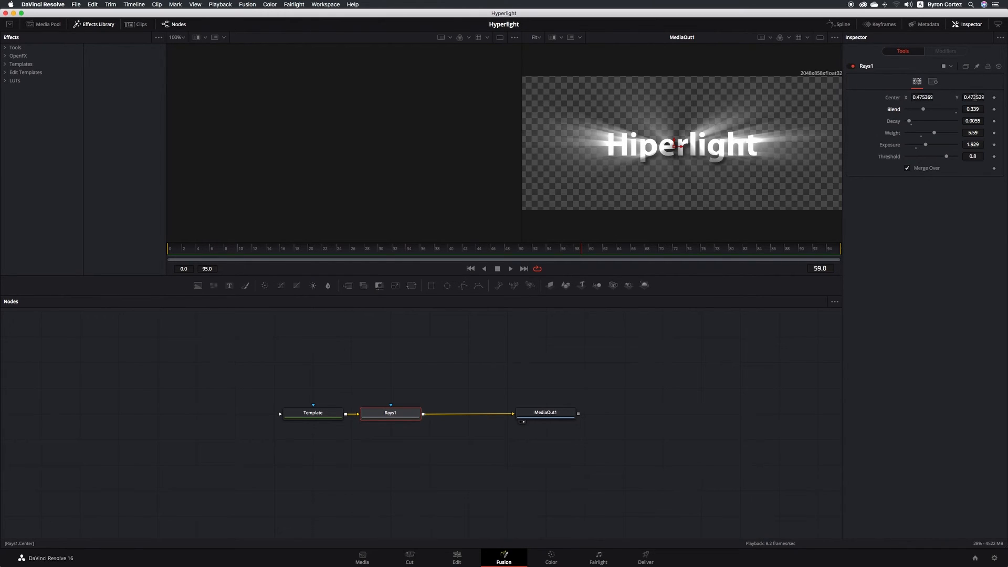
- Start keyframing the Rays center at frame 0 and move it to the title's left end, about X 0.260
left_click(182, 251)
left_click(170, 251)
left_click(995, 99)
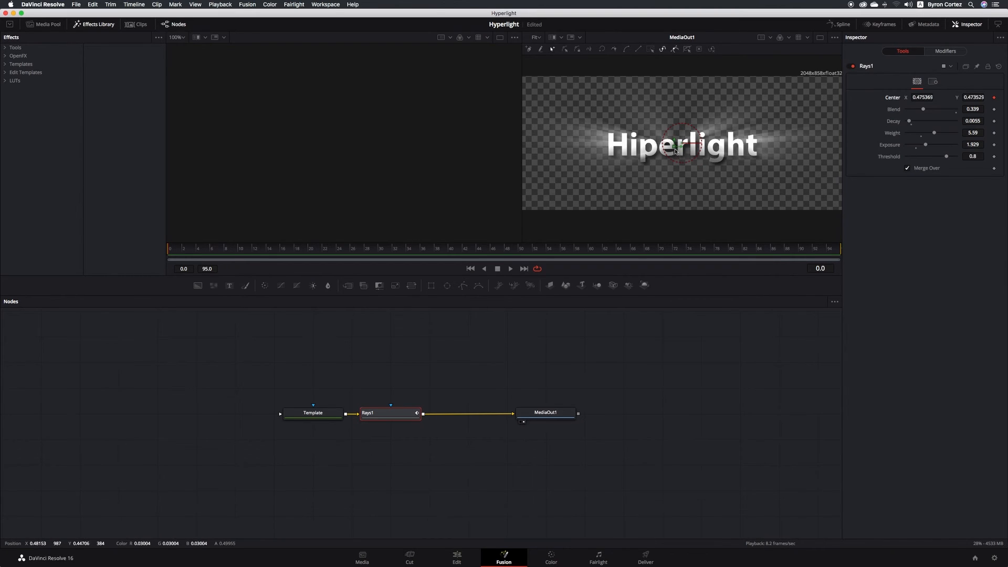
left_click_drag(676, 150, 614, 151)
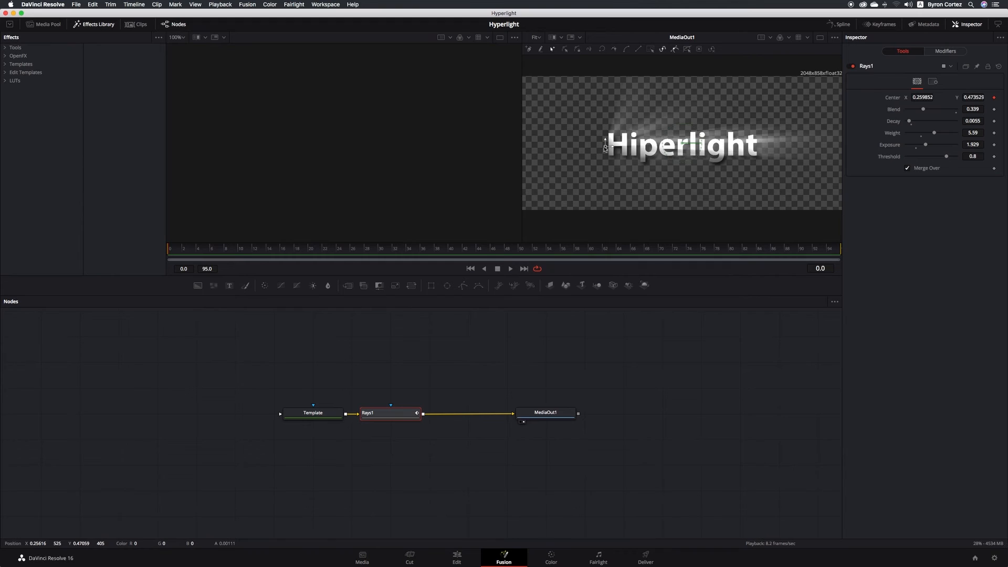
- At frame 95, keyframe the Rays center at the title's right end, about X 0.741
left_click(801, 251)
left_click(838, 252)
left_click_drag(613, 148, 766, 152)
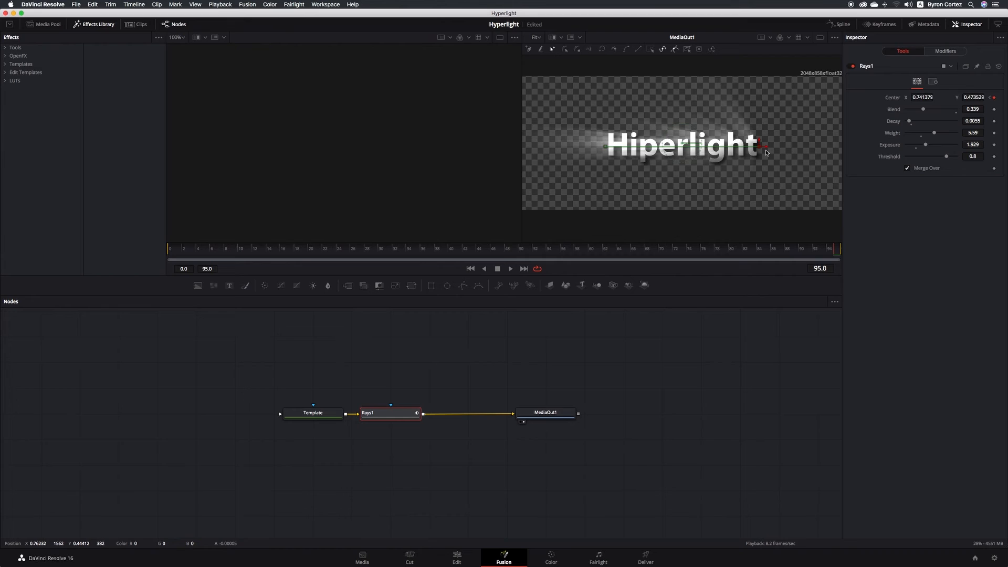
left_click(994, 97)
- Play the moving rays from frame 0, stop playback, and save the project
left_click(172, 250)
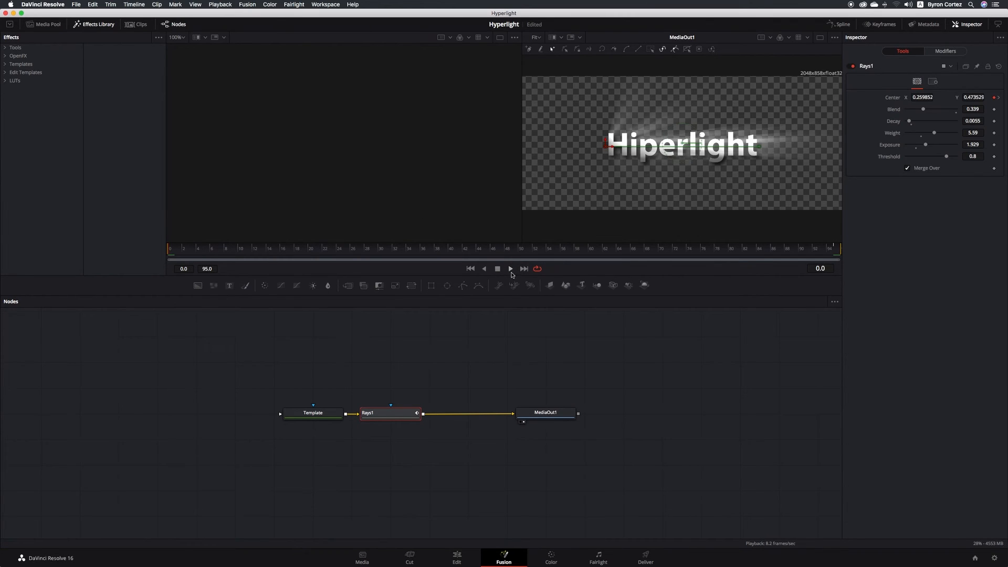
left_click(511, 269)
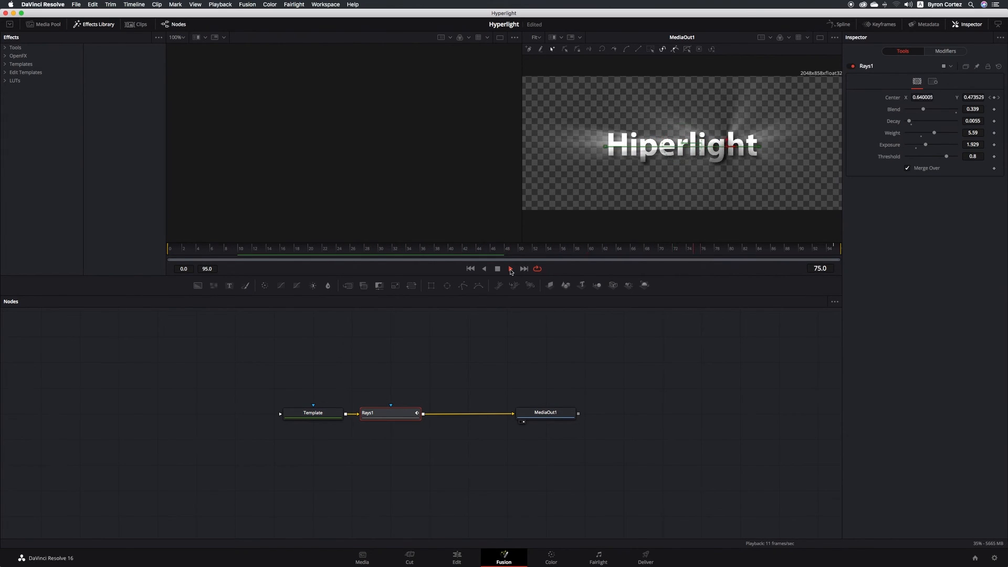
left_click(498, 269)
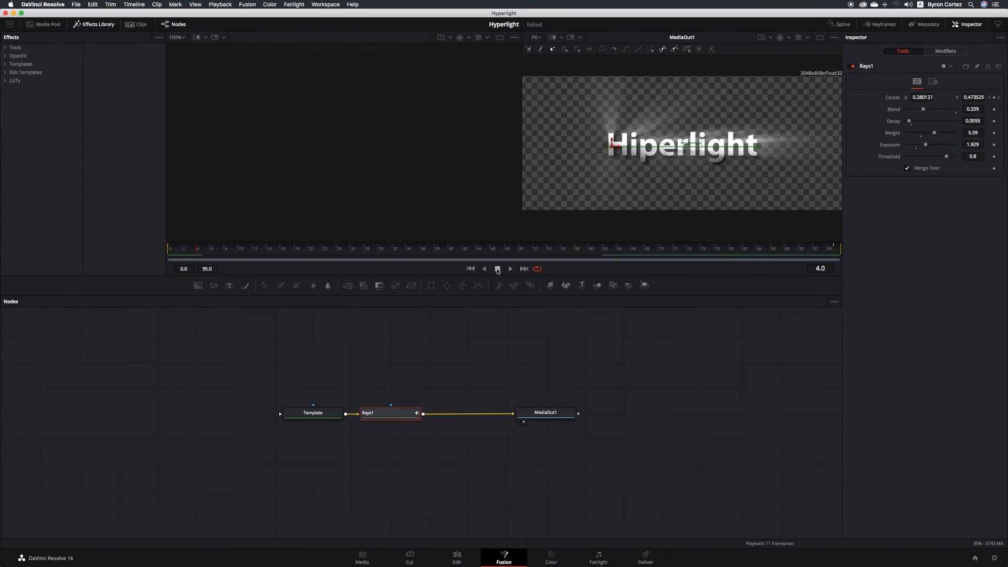
key("super+s")
- Add a Rays weight keyframe at frame 28 and raise the weight to 10.0 at frame 44
left_click(322, 249)
left_click_drag(322, 250, 366, 254)
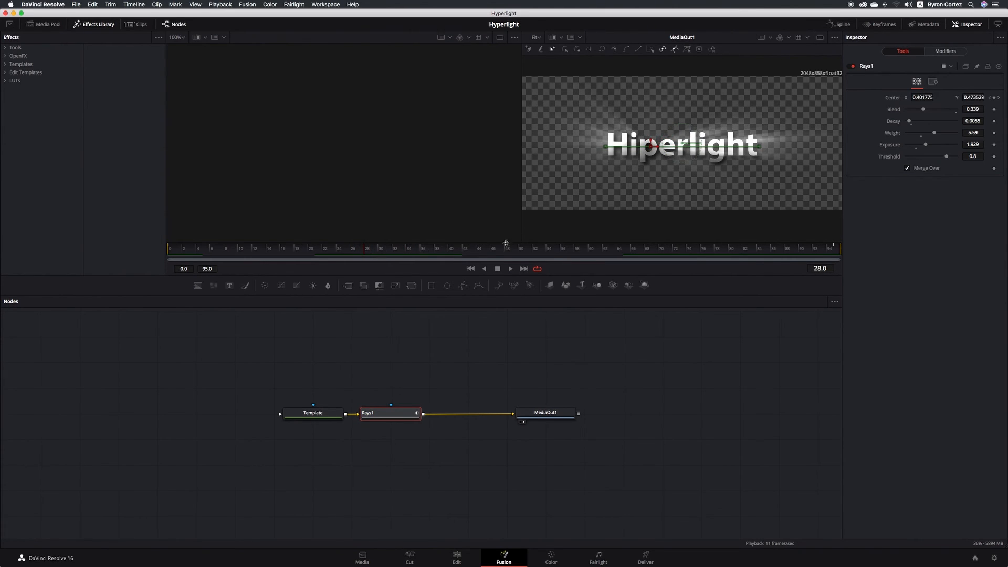
left_click(995, 134)
left_click_drag(367, 253, 479, 252)
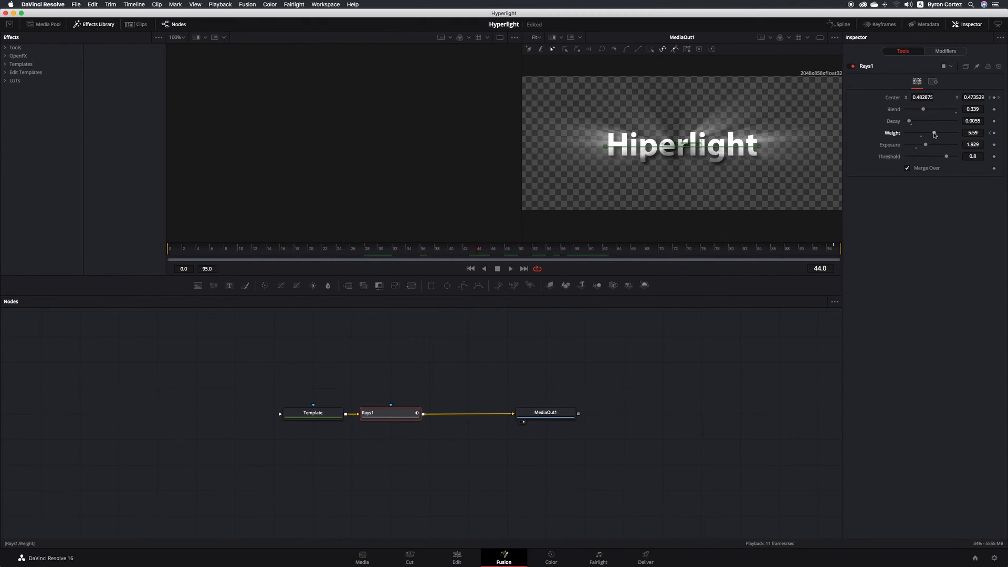
left_click_drag(935, 133, 962, 136)
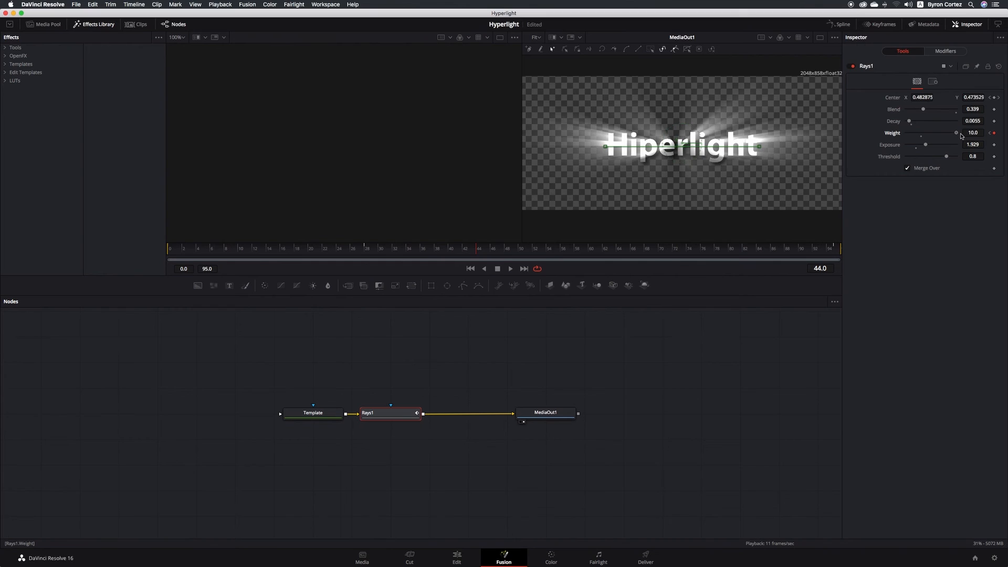
- Lower the Rays weight to about 4.17 at frame 60
left_click(539, 250)
left_click_drag(539, 251, 593, 252)
left_click_drag(956, 133, 927, 135)
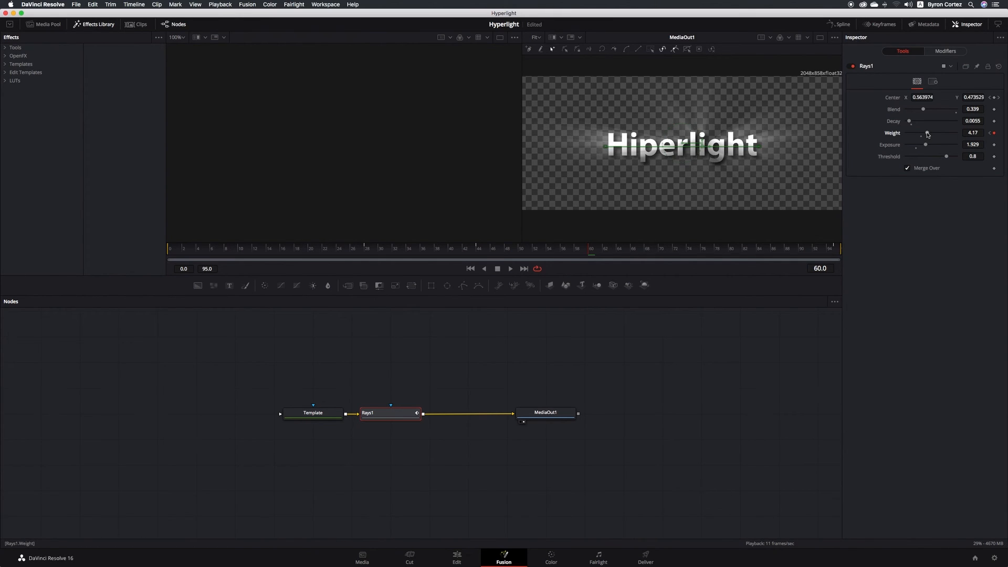
- Scrub through the weight keyframes from frame 28 to 60 and play back the title animation
left_click(366, 251)
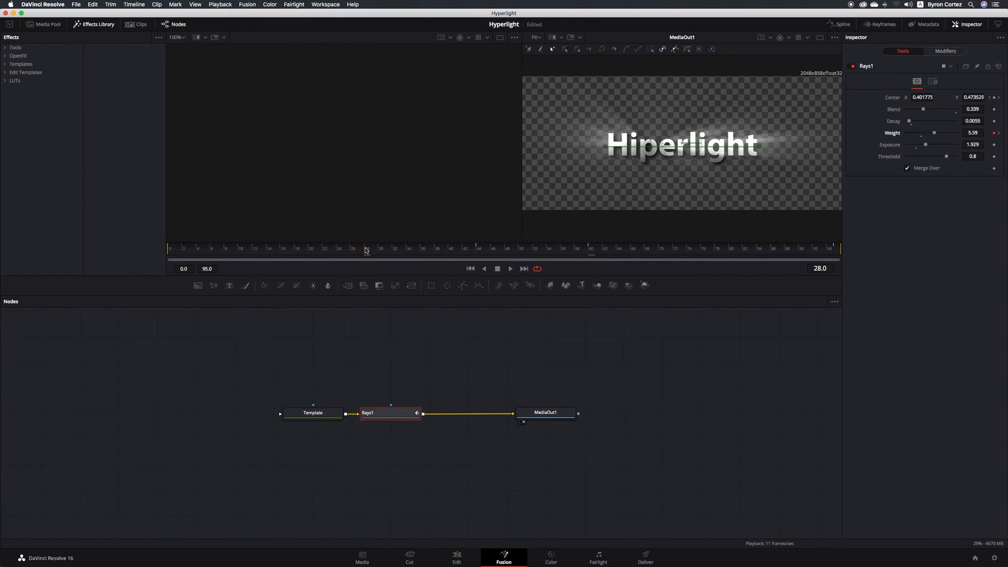
left_click_drag(366, 251, 591, 253)
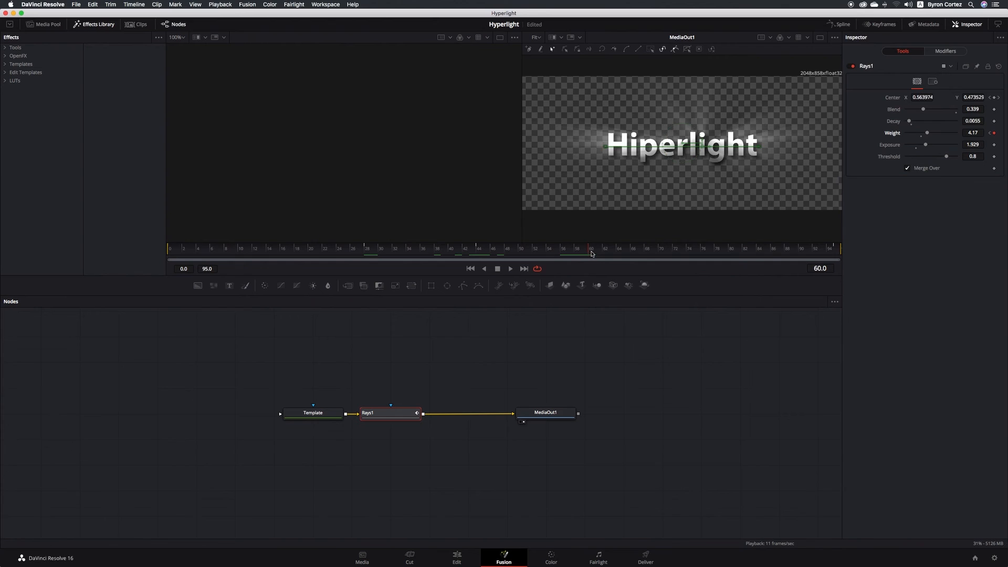
left_click(322, 252)
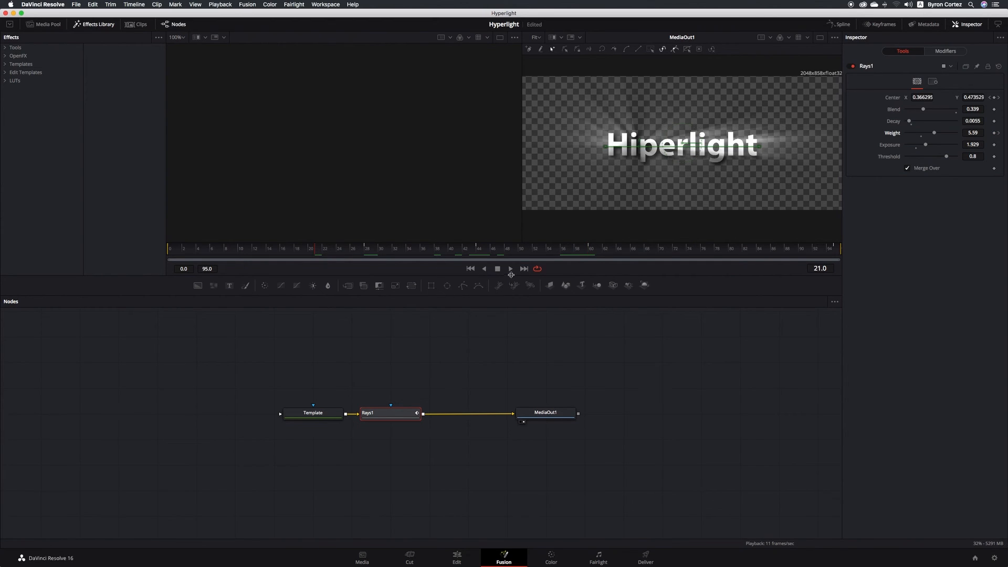
left_click(511, 269)
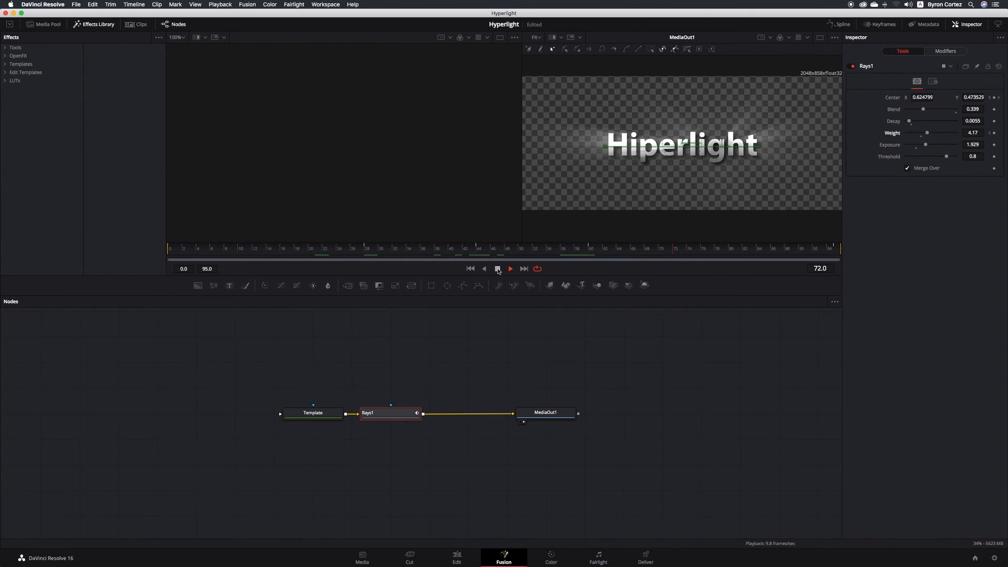
left_click(498, 269)
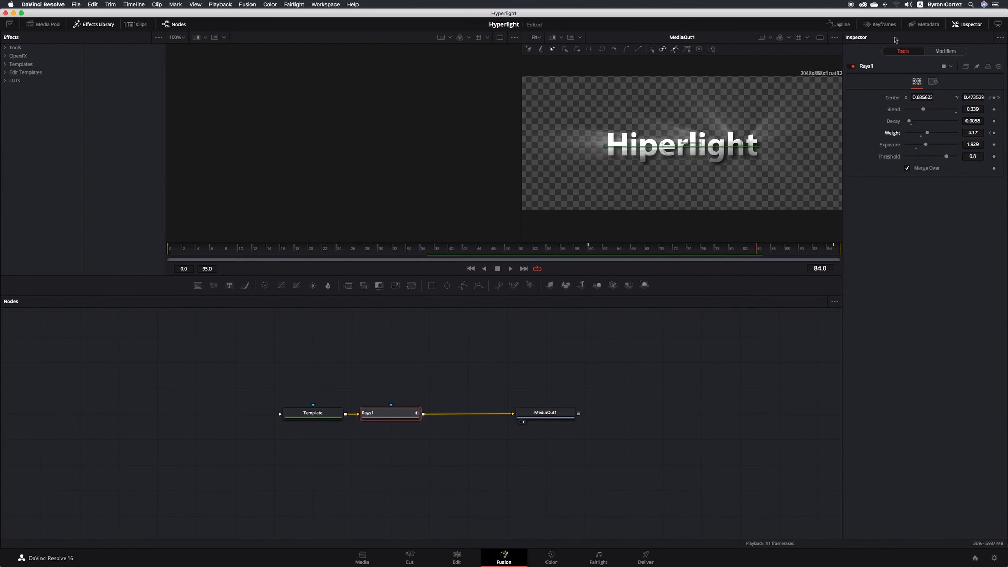
- Open the keyframe editor, expand Rays1, and zoom in to examine its Weight and Center displacement keyframes
left_click(883, 25)
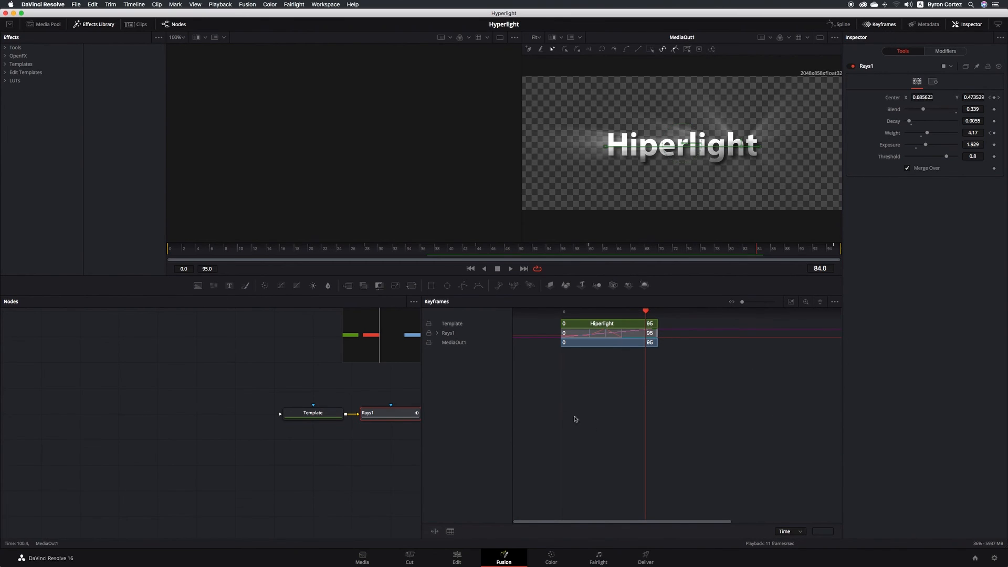
scroll(291, 375, "right", 5)
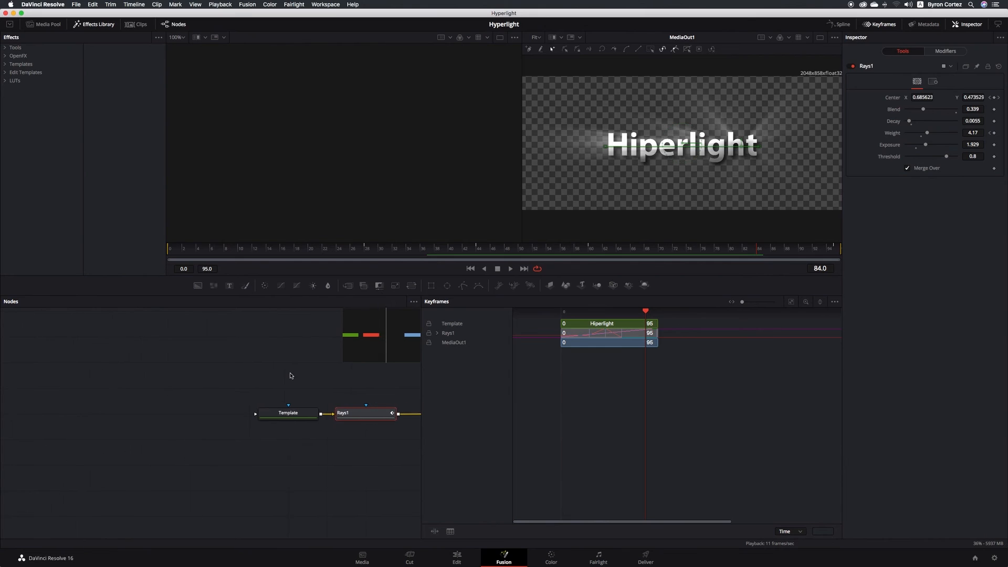
scroll(291, 375, "right", 5)
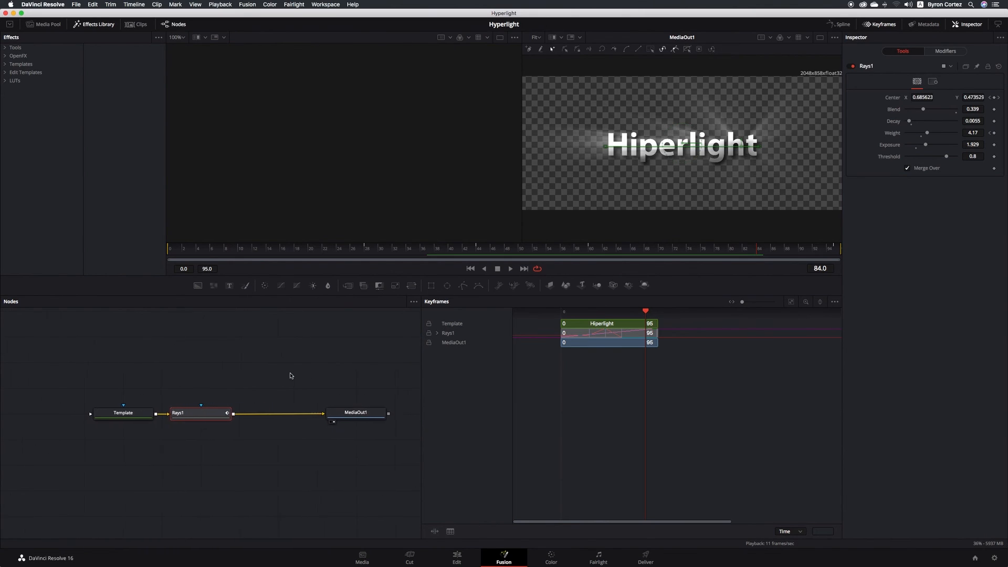
scroll(291, 375, "right", 1)
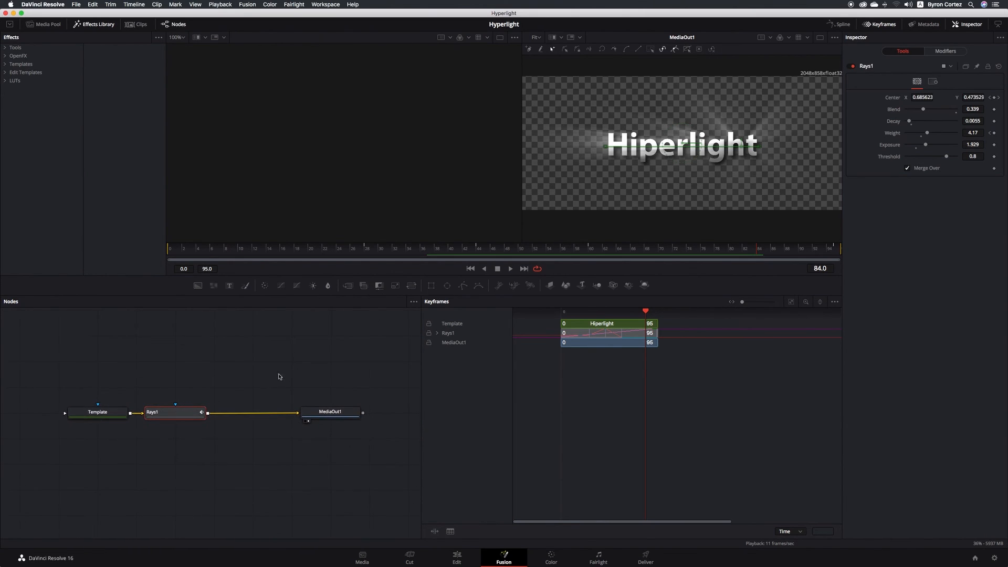
left_click(437, 334)
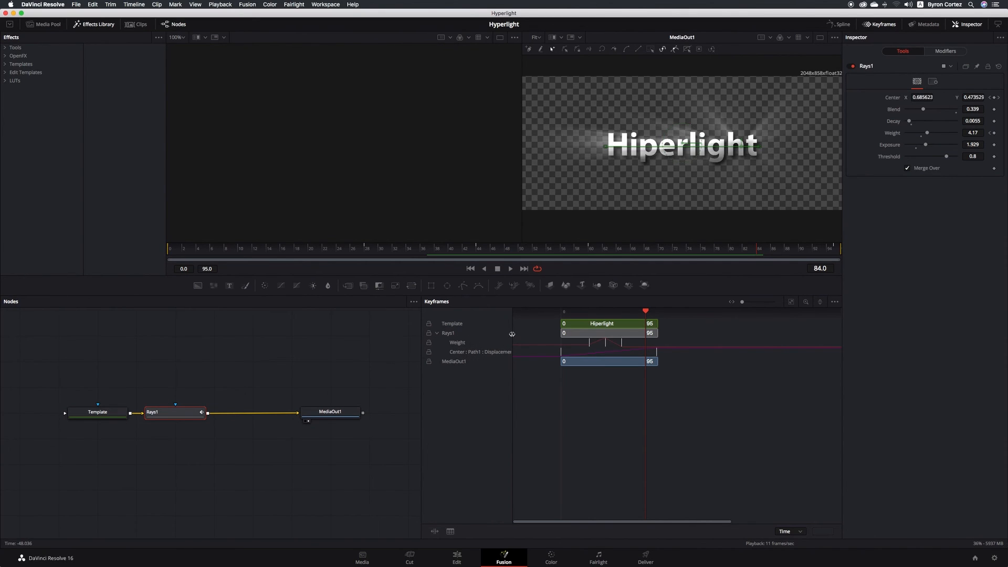
mouse_move(512, 334)
left_mouse_down()
mouse_move(535, 335)
mouse_move(524, 335)
left_mouse_up()
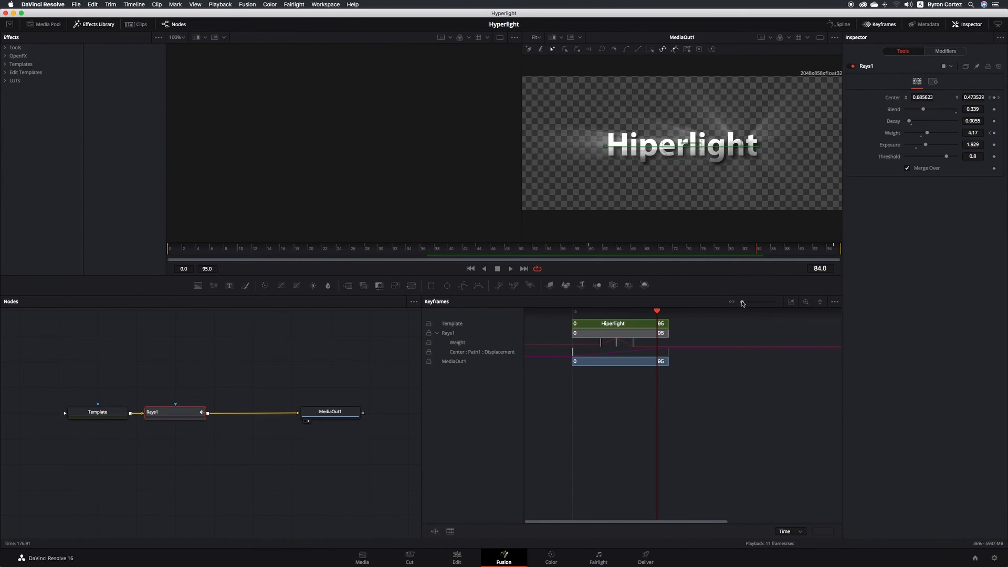
left_click_drag(742, 303, 746, 304)
scroll(711, 356, "left", 5)
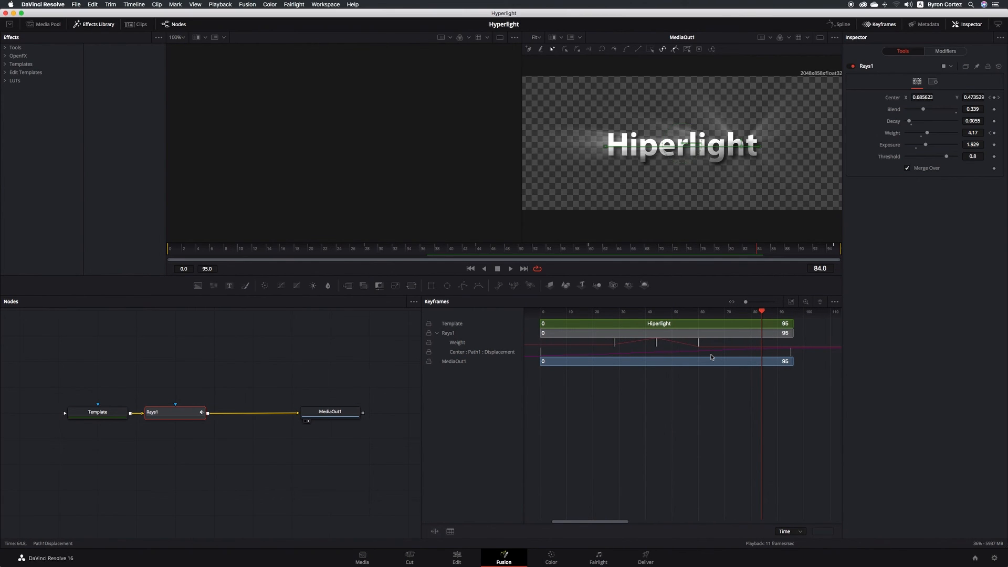
left_click(465, 345)
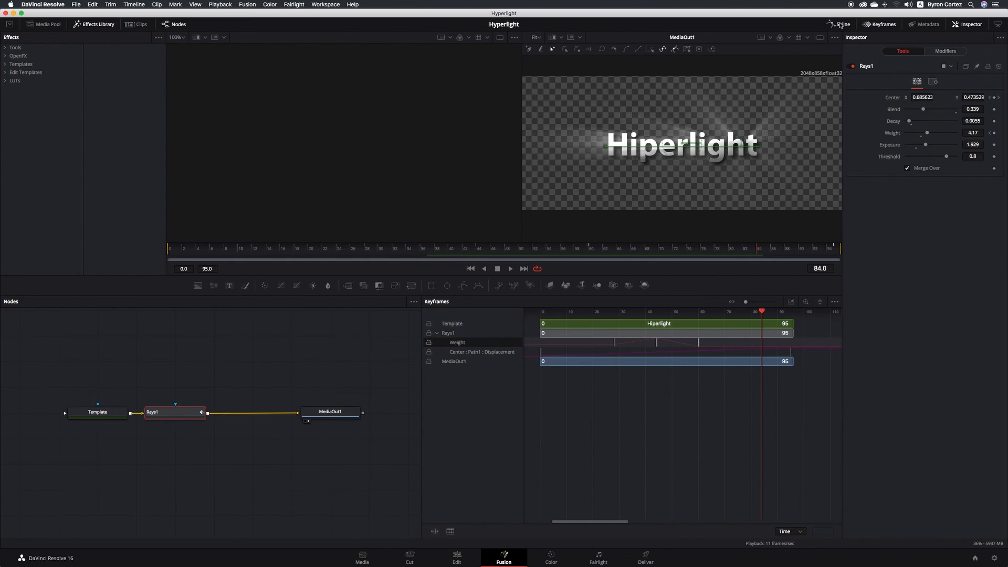
- Open the spline editor, display the Rays center's Displacement curve, and widen the graph to show the whole curve
left_click(840, 24)
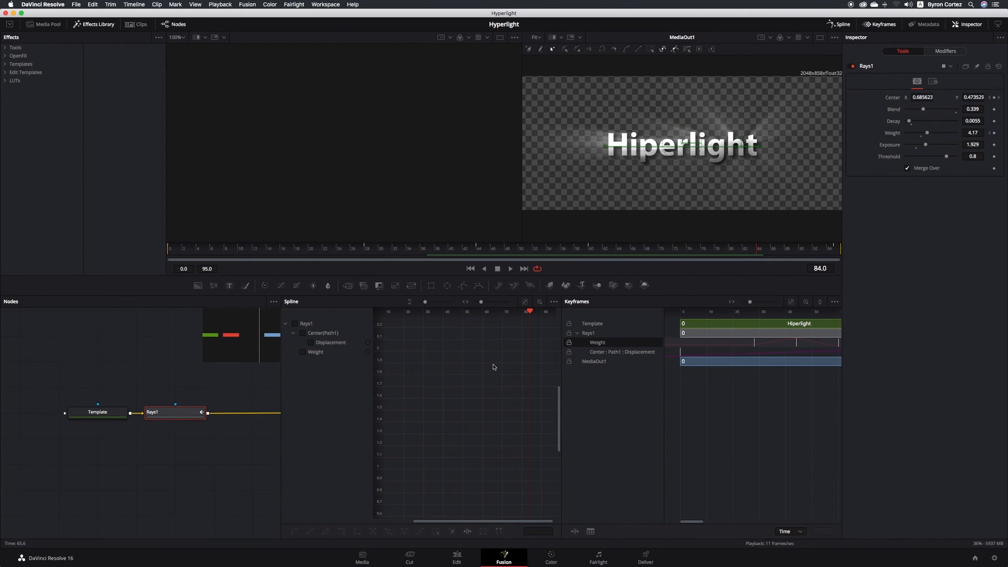
left_click(311, 342)
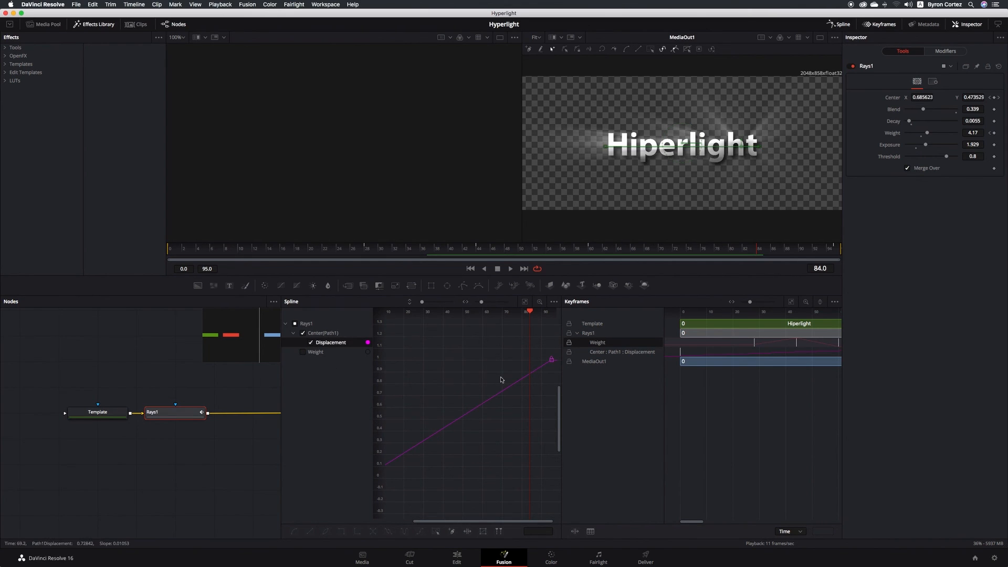
mouse_move(466, 521)
left_mouse_down()
mouse_move(413, 521)
mouse_move(471, 521)
left_mouse_up()
left_click(327, 334)
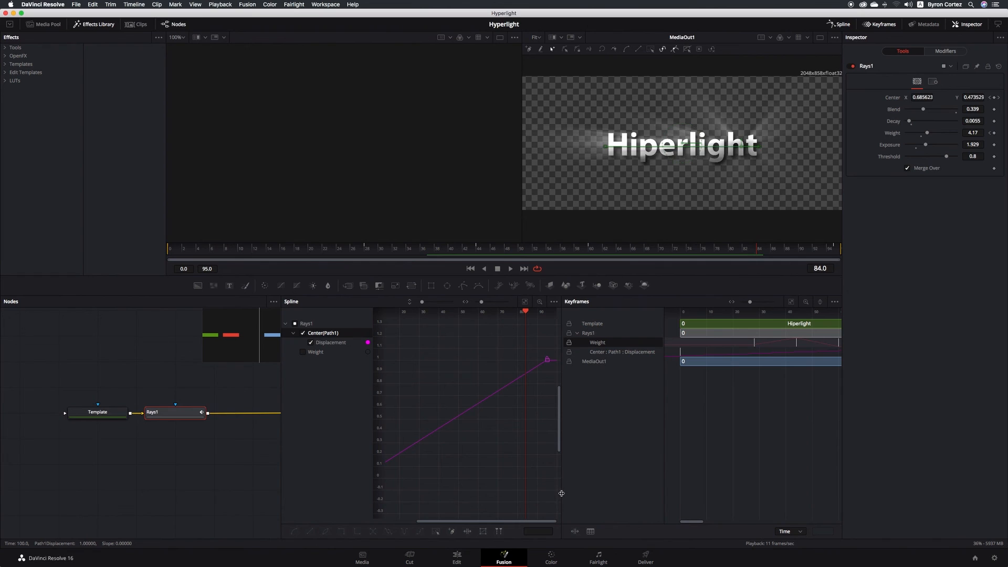
left_click_drag(560, 494, 641, 494)
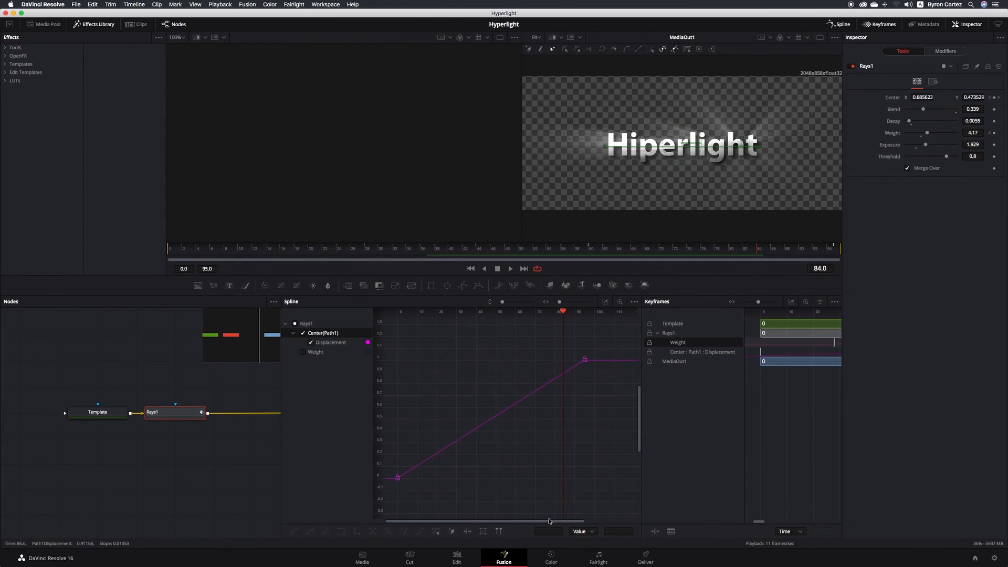
- Ease the Displacement curve by pulling the handles of its first and last keyframes horizontal, and save the project
left_click(397, 477)
left_click_drag(458, 441, 468, 481)
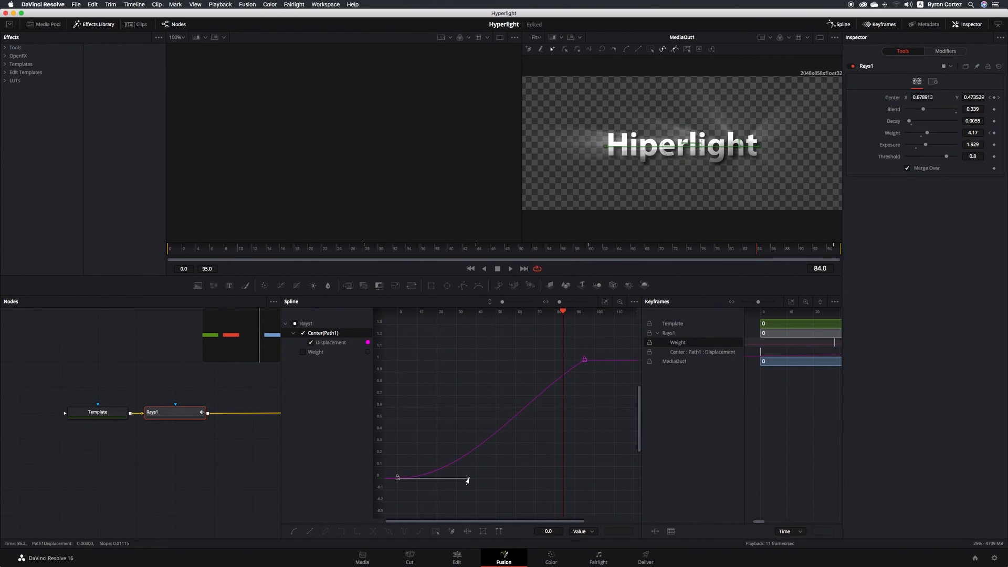
left_click(584, 361)
left_click_drag(522, 399, 513, 361)
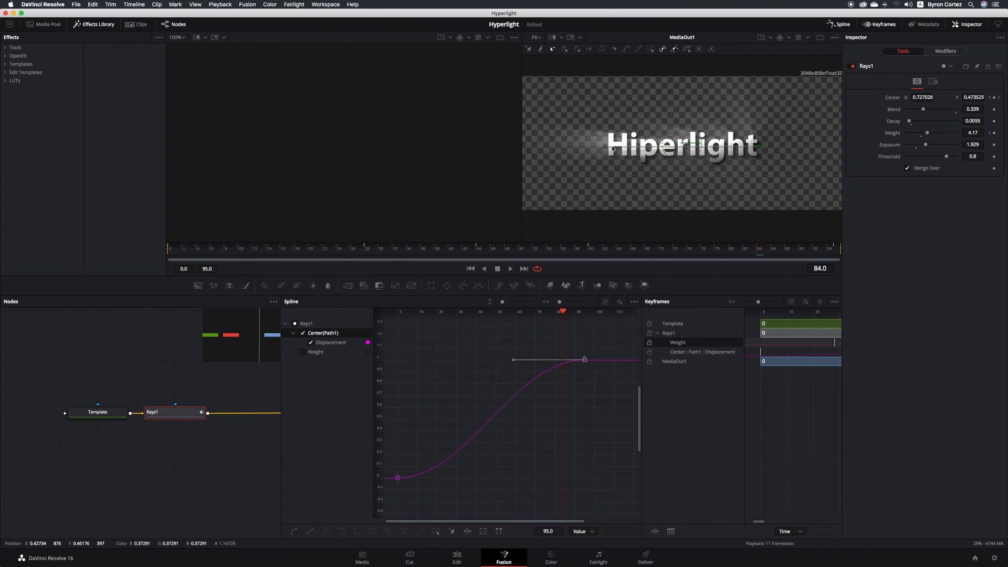
key("super+s")
- Display the Weight curve, smooth its peak and first keyframe with their handles, save, and close the spline and keyframe editors
left_click(303, 352)
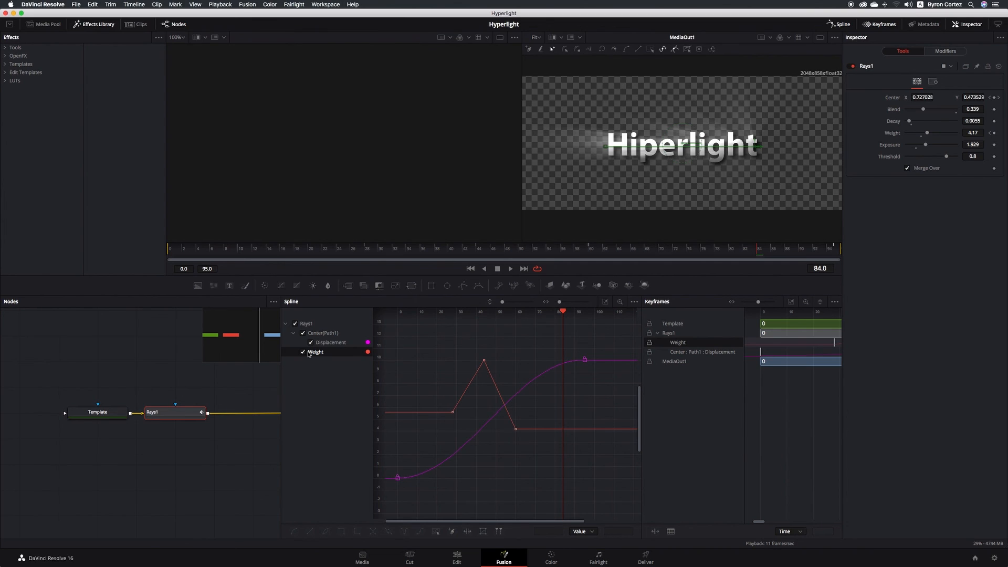
left_click(483, 362)
left_click_drag(474, 377, 494, 364)
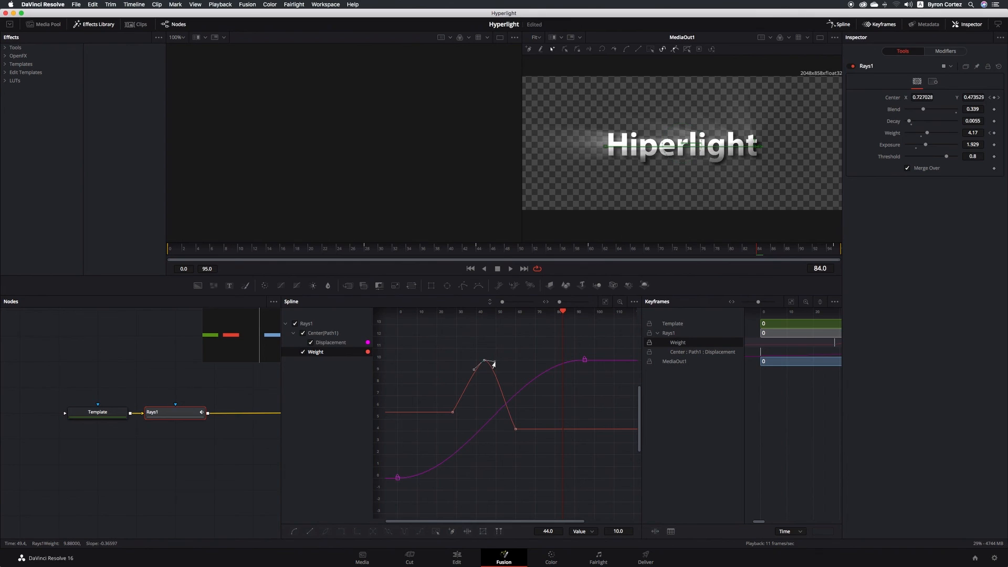
left_click(453, 411)
left_click_drag(463, 399, 473, 415)
key("super+s")
left_click(835, 22)
left_click(876, 25)
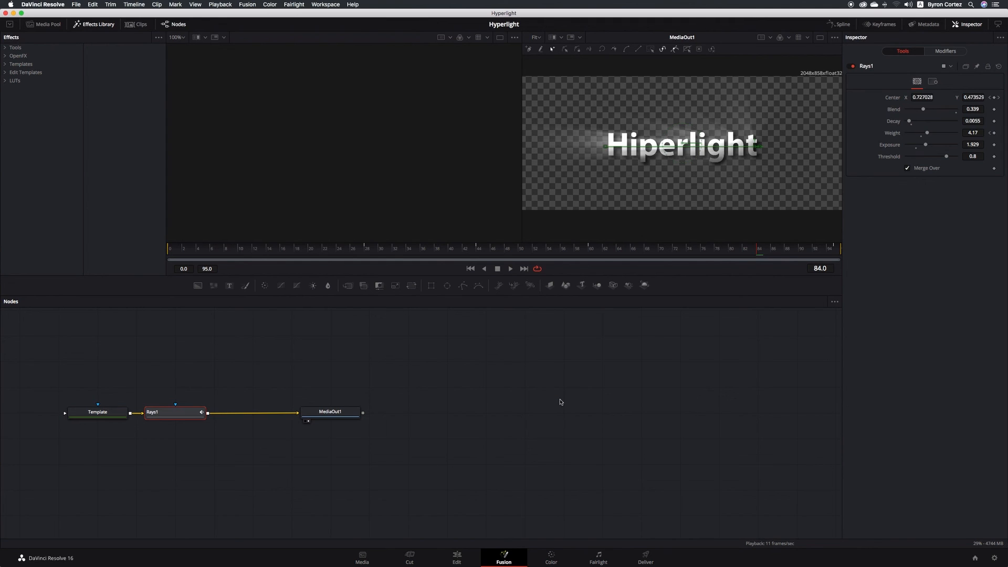
- Switch to the Edit page and play the title over the planet clip from the start of the timeline
left_click(457, 555)
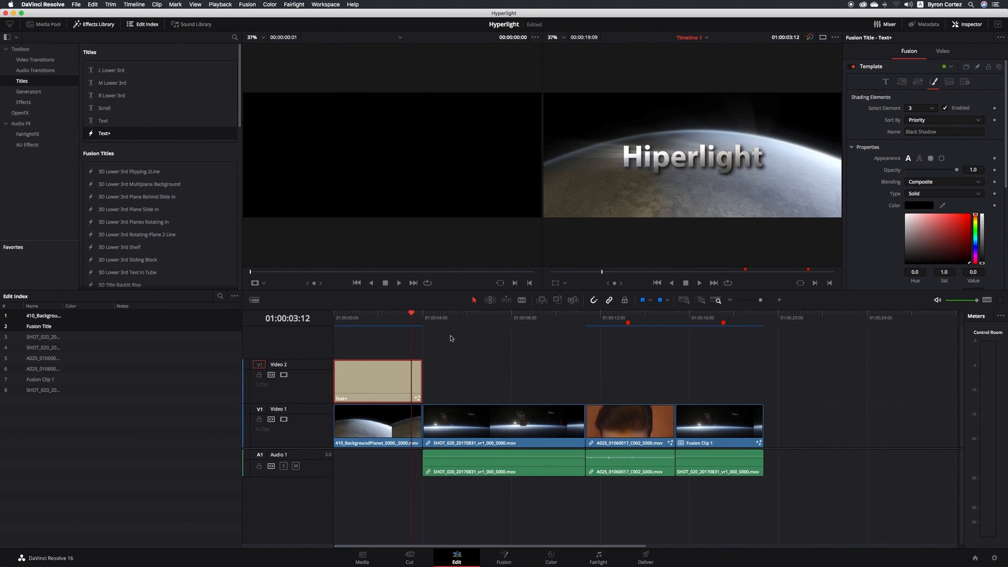
left_click(344, 319)
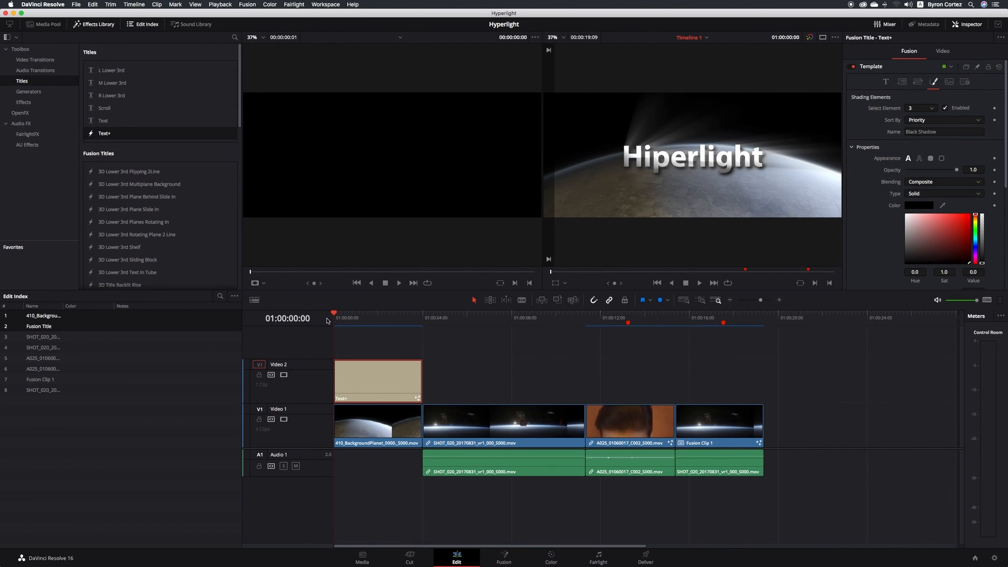
key("space")
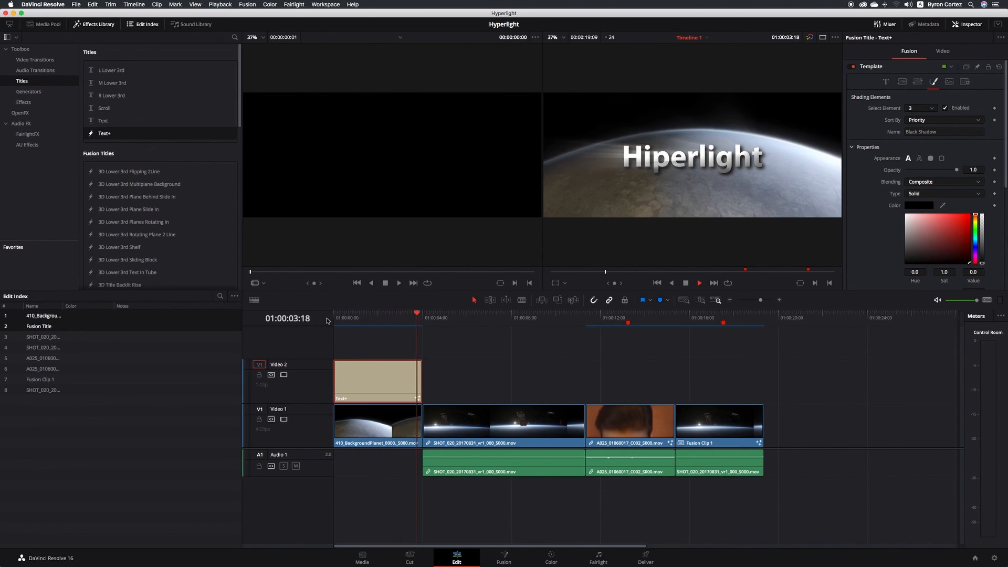
key("space")
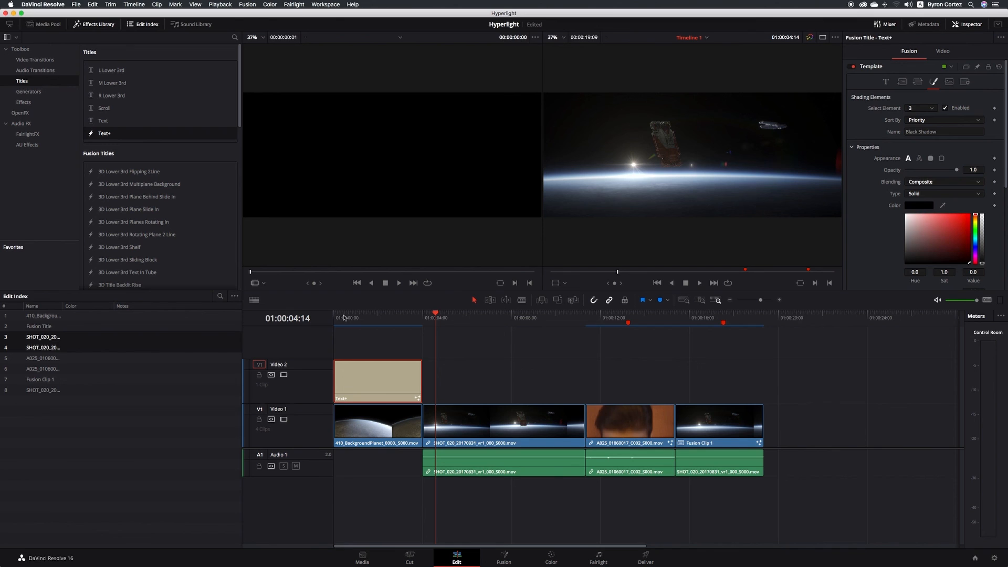
left_click(336, 317)
key("space")
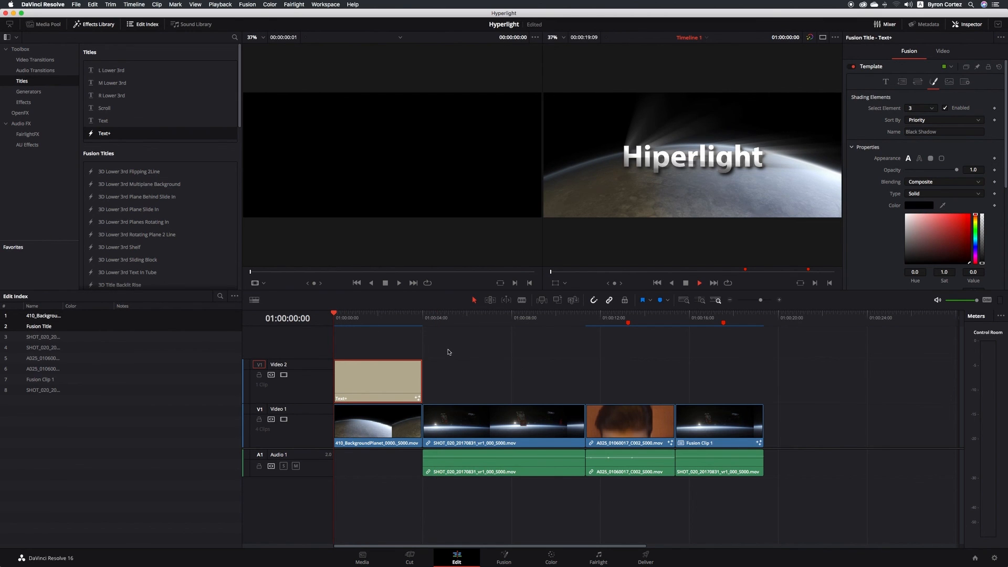